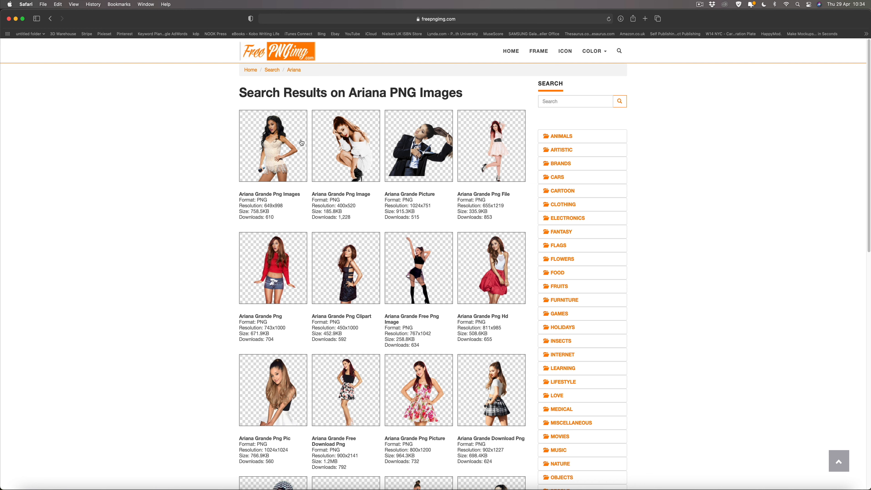
Browse the Ariana PNG search results and open the Ariana Grande Transparent Image with the pink fur coat from page 2
scroll(209, 145, "down", 5)
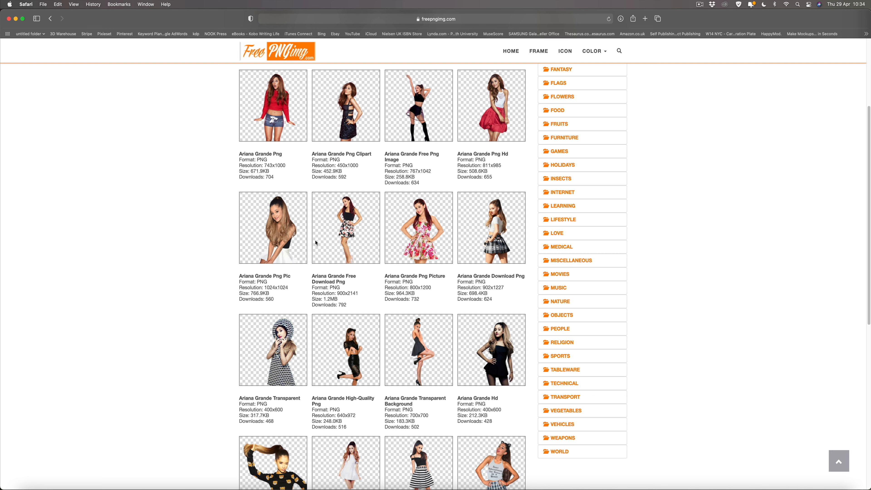
scroll(441, 260, "down", 3)
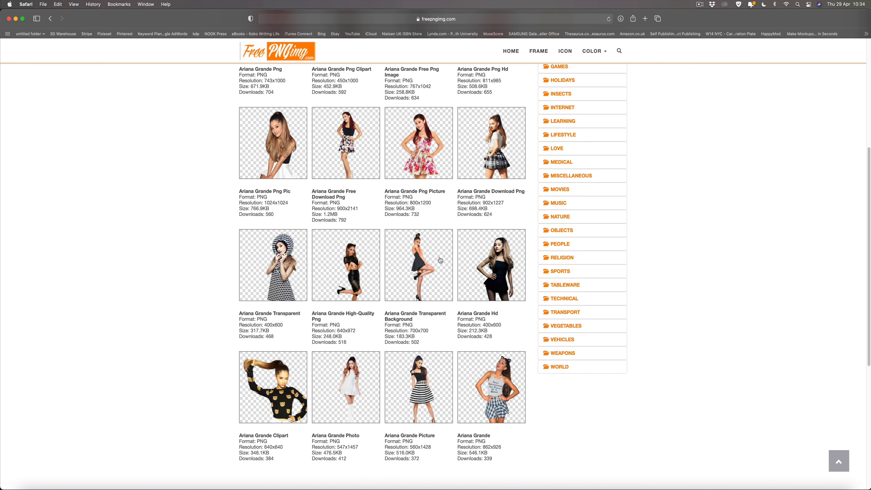
scroll(440, 259, "up", 4)
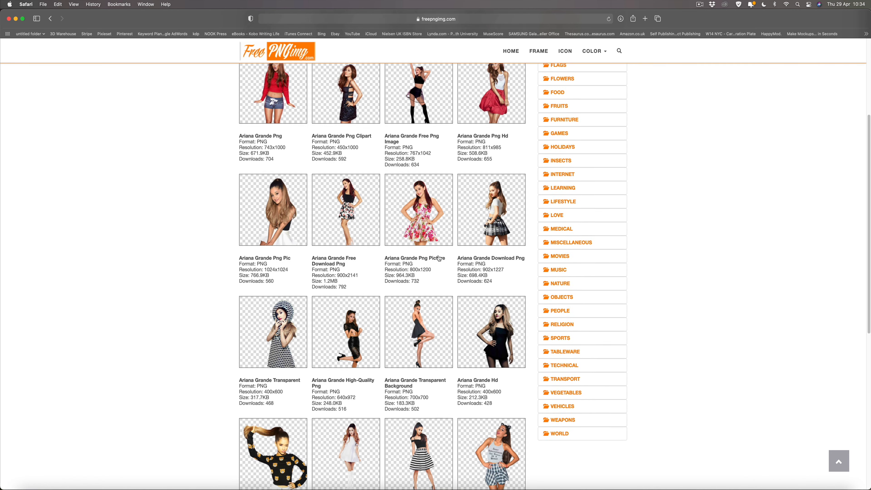
scroll(440, 259, "up", 4)
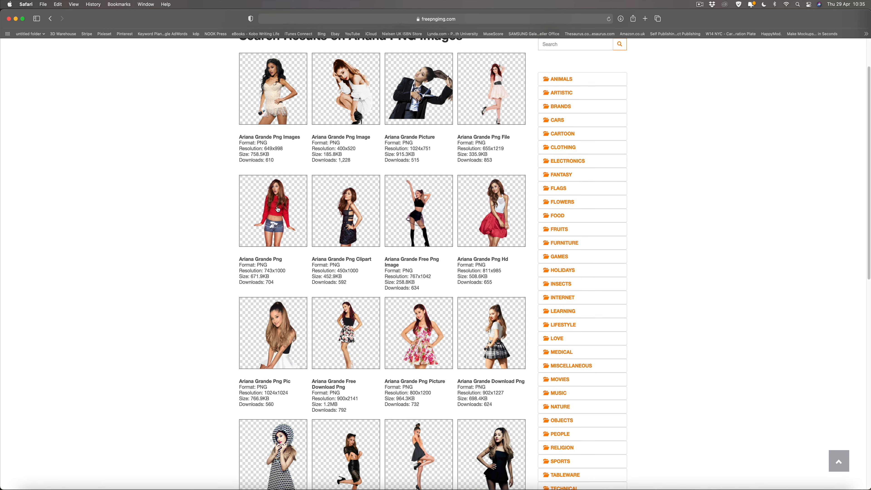
scroll(279, 209, "down", 8)
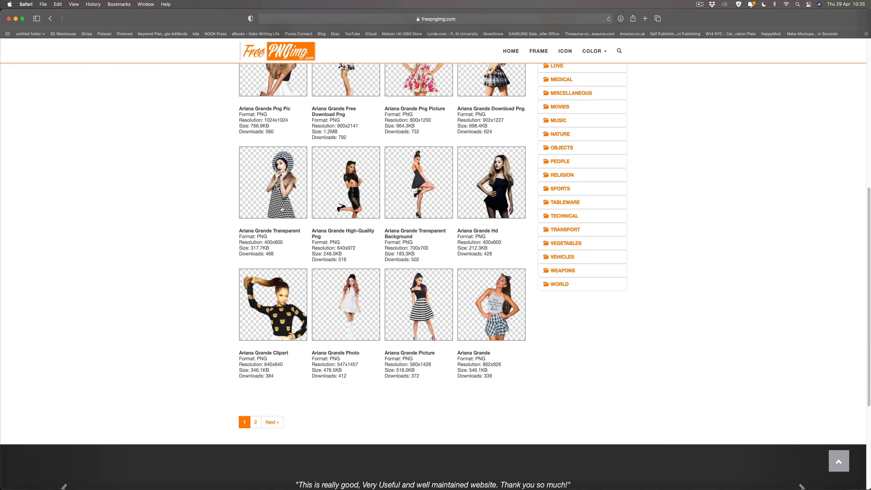
left_click(256, 422)
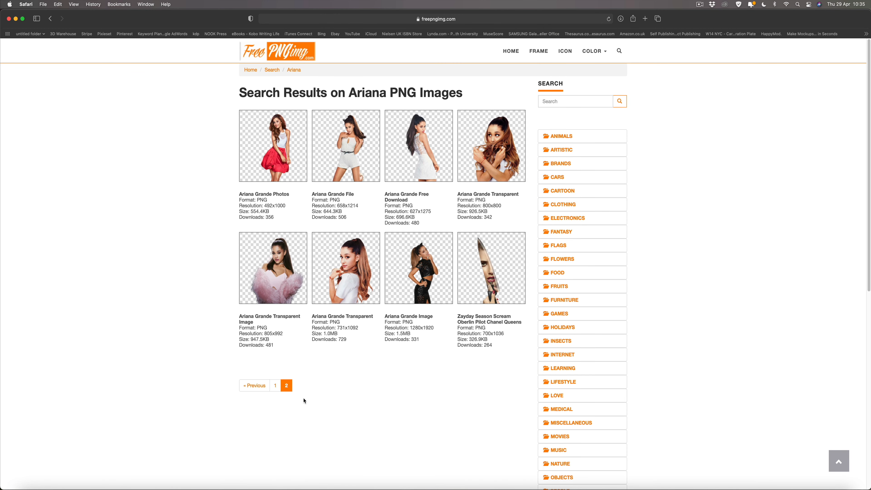
left_click(281, 277)
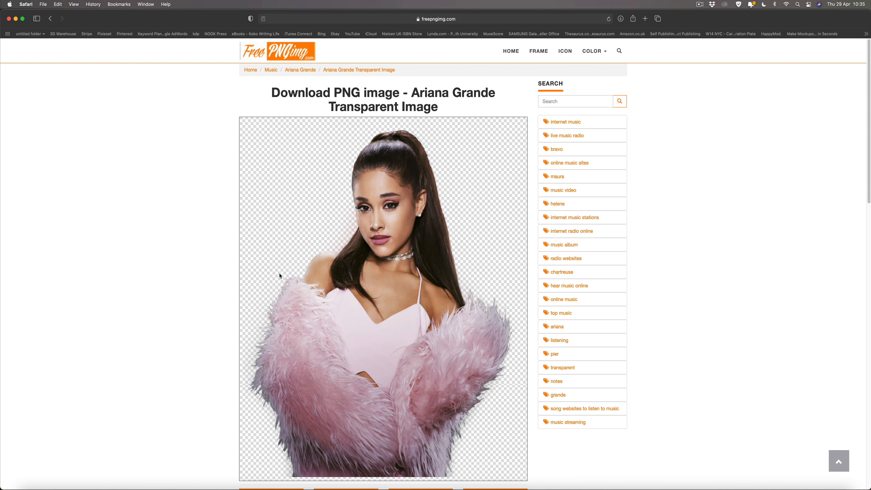
Bring the Ariana Grande transparent PNG from the web page into Affinity Photo as its own document
scroll(201, 285, "down", 4)
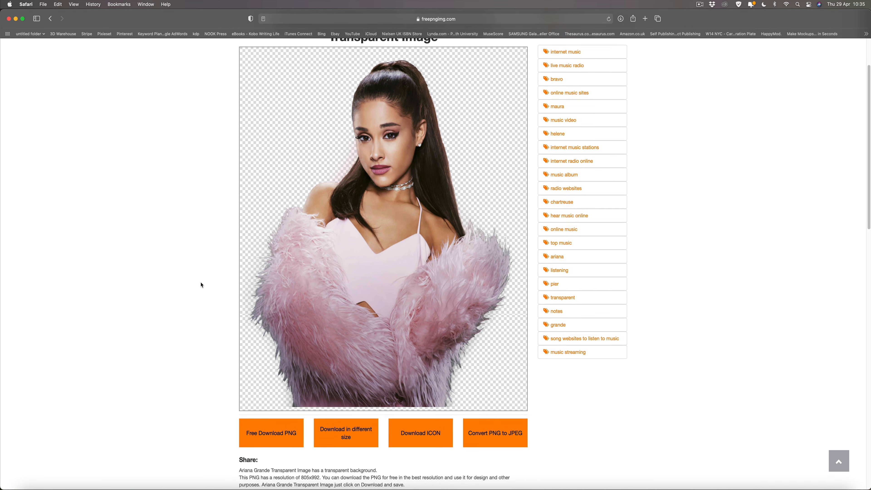
left_click_drag(394, 180, 392, 142)
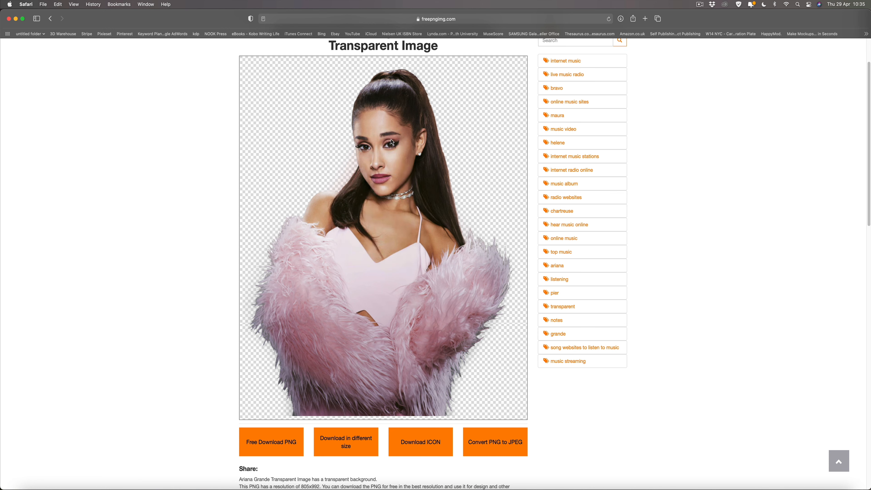
left_click_drag(392, 118, 375, 486)
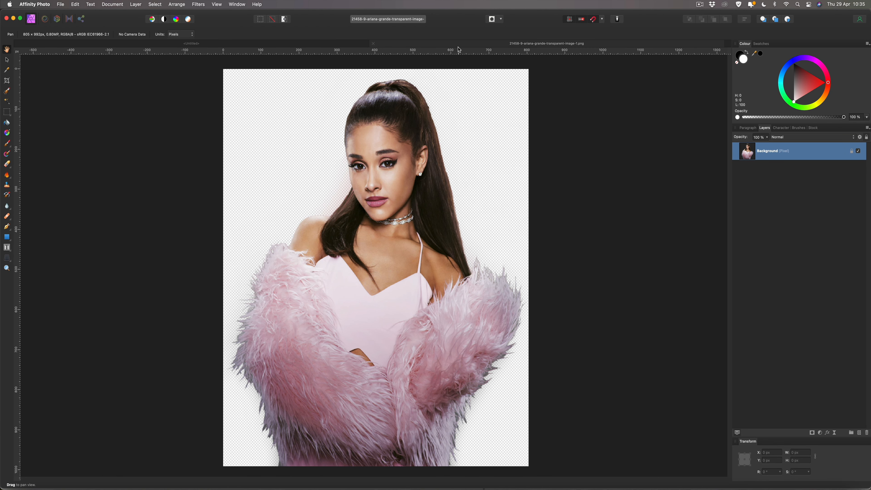
Copy the portrait from the PNG document and paste it into the untitled 1425 × 1425 px document
left_click(317, 44)
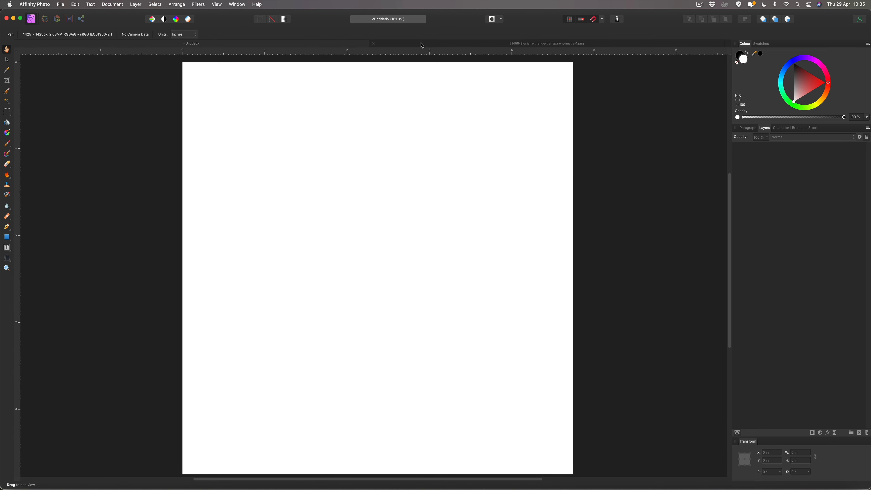
left_click(422, 44)
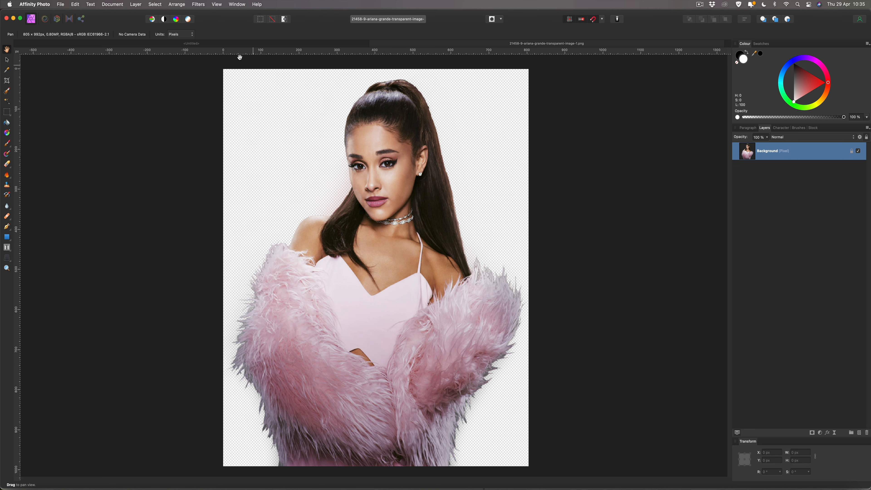
left_click(233, 45)
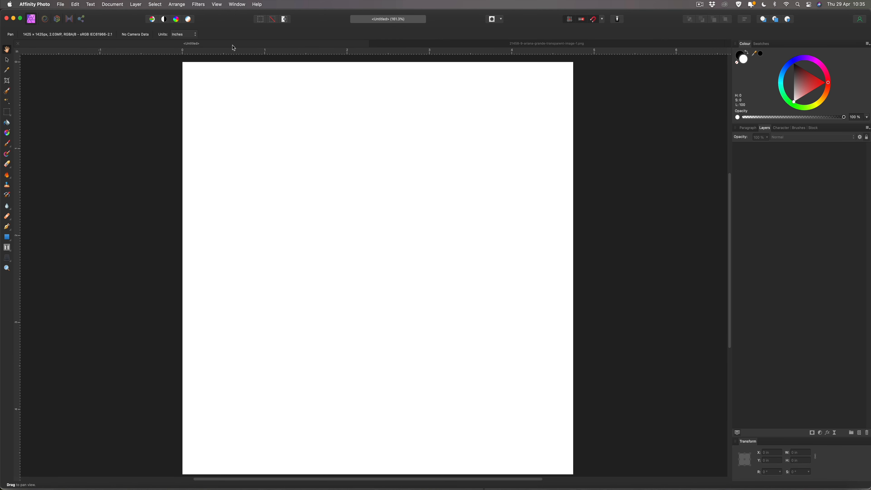
key("super+v")
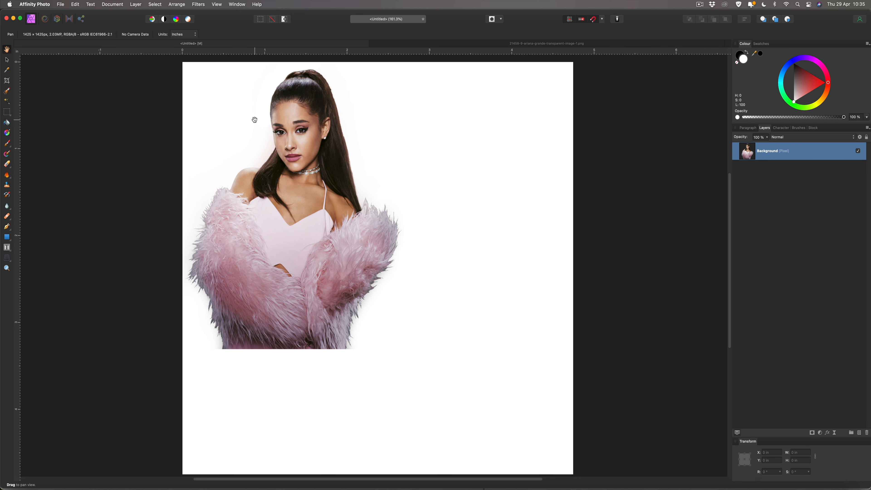
scroll(255, 120, "down", 5)
scroll(254, 120, "up", 4)
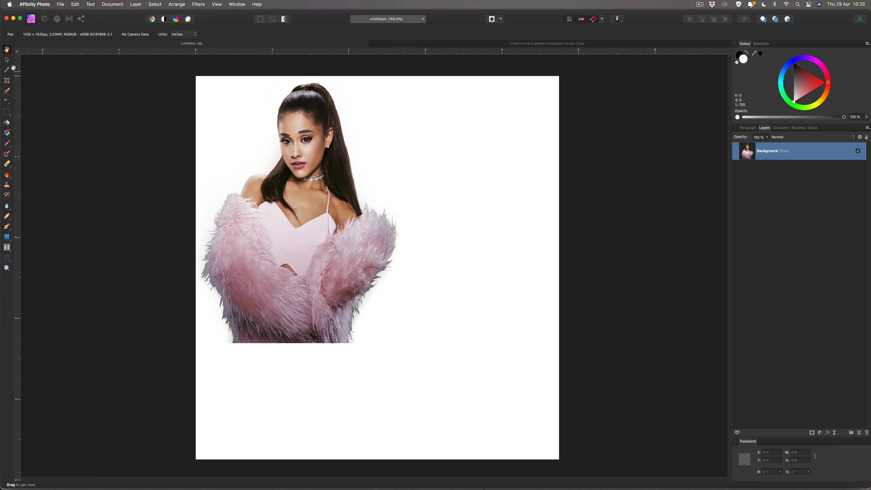
Scale the pasted portrait proportionally to about 4.83 in high, aligned with the canvas's lower edge, and shift it slightly left
left_click(8, 60)
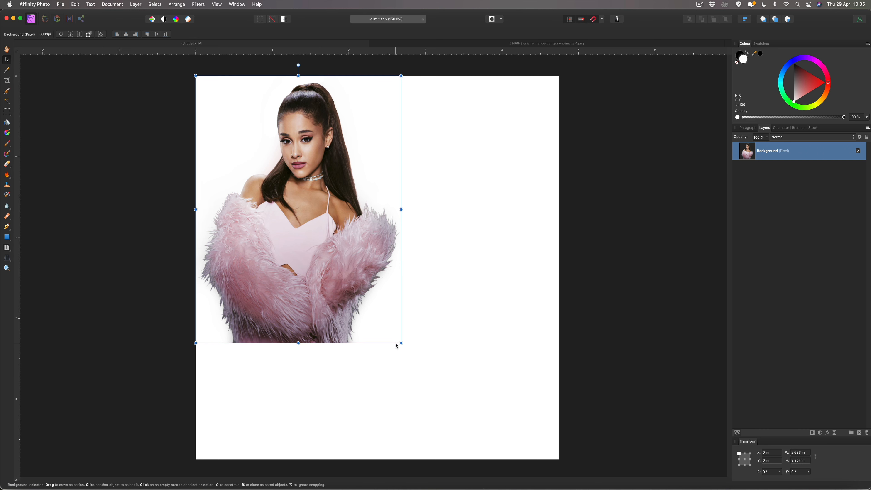
mouse_move(401, 343)
left_mouse_down()
mouse_move(507, 463)
mouse_move(405, 333)
mouse_move(407, 340)
left_mouse_up()
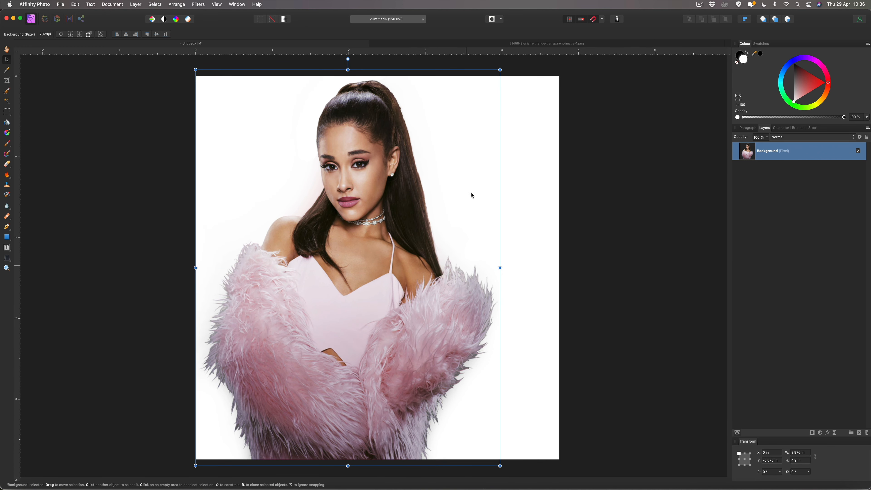
left_click_drag(500, 465, 495, 460)
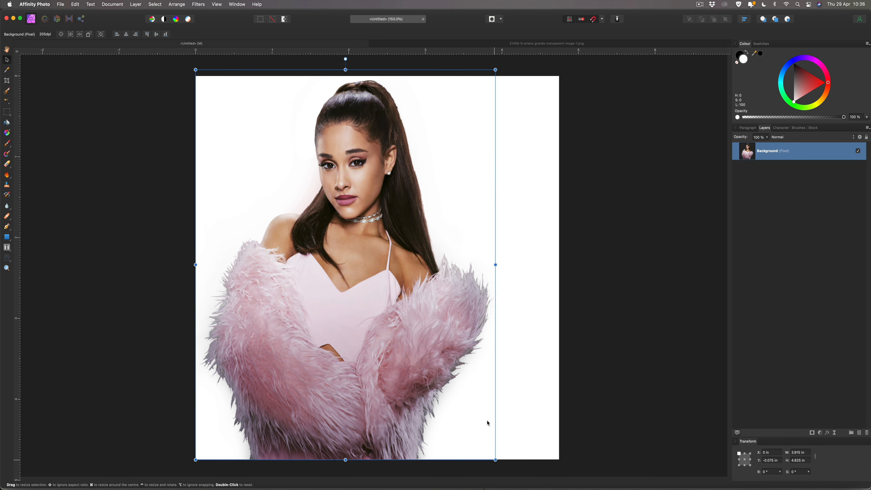
left_click_drag(501, 219, 498, 218)
left_click(578, 185)
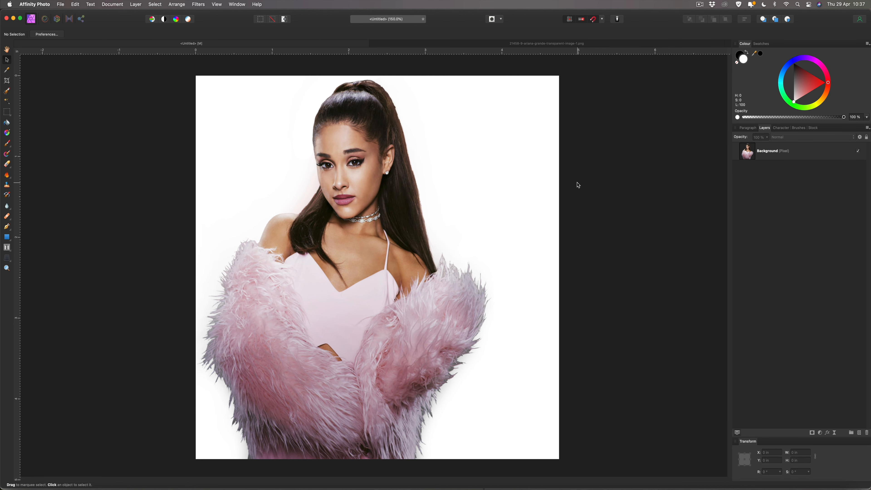
Close the source PNG document and enlarge the portrait proportionally to about 4.86 in high
left_click(373, 43)
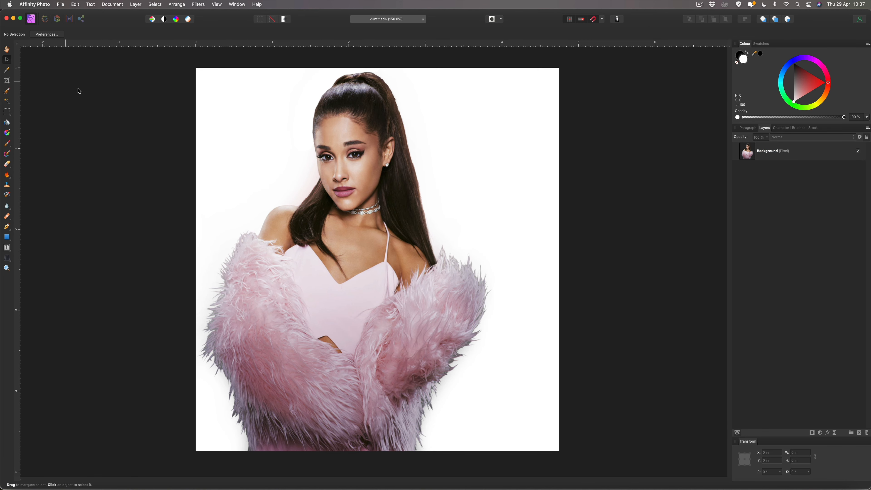
left_click(396, 132)
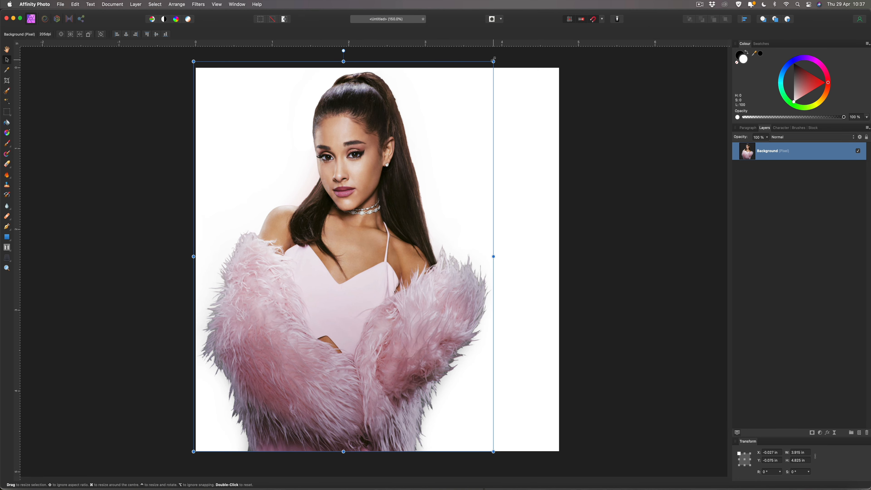
left_click_drag(493, 61, 497, 57)
left_click(620, 75)
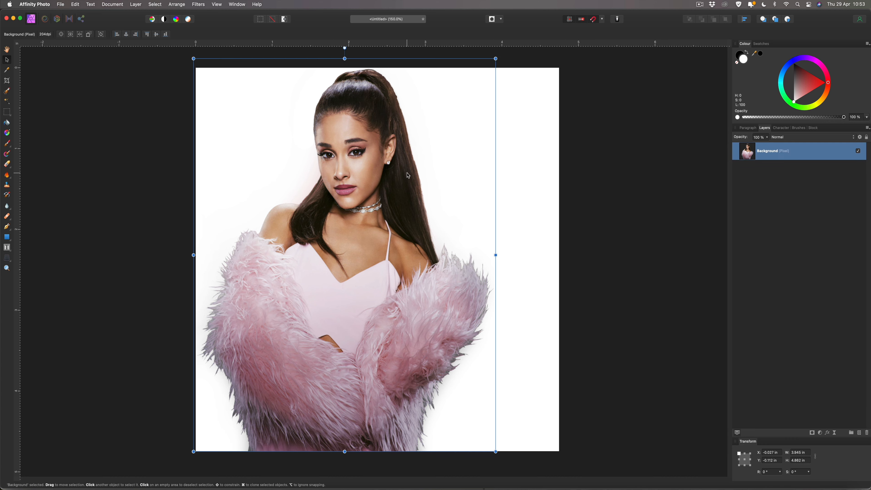
left_click(599, 151)
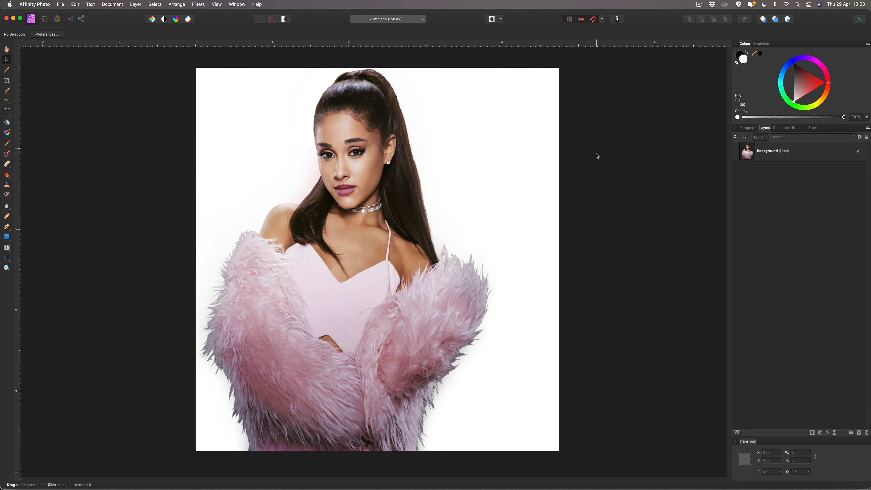
Duplicate the portrait layer and move the copy about 0.03 in to the right, at X 0 in
left_click(350, 164)
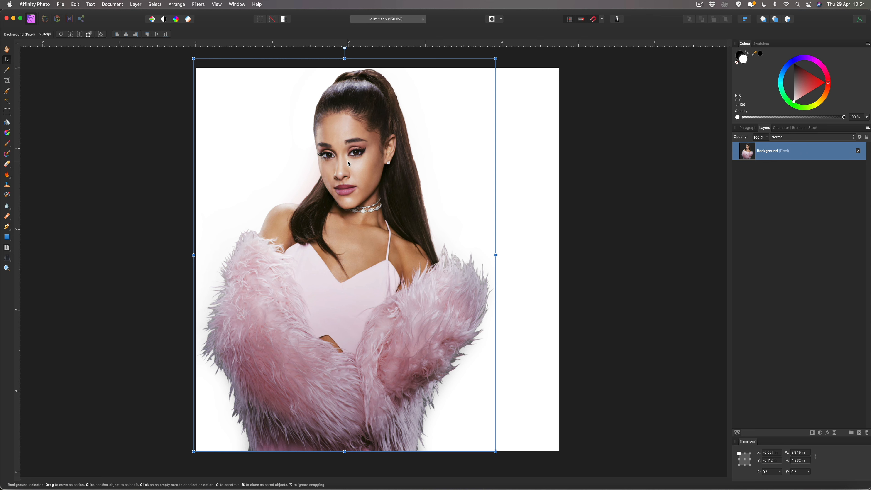
left_click(580, 177)
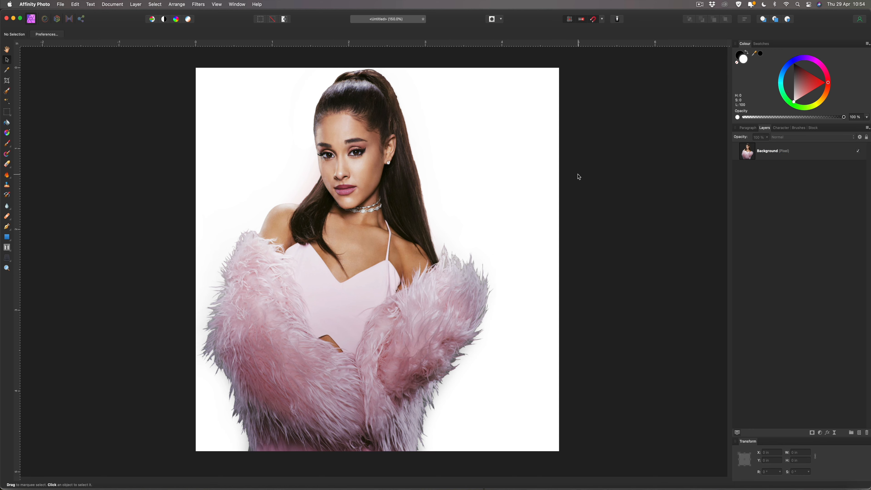
left_click(351, 147)
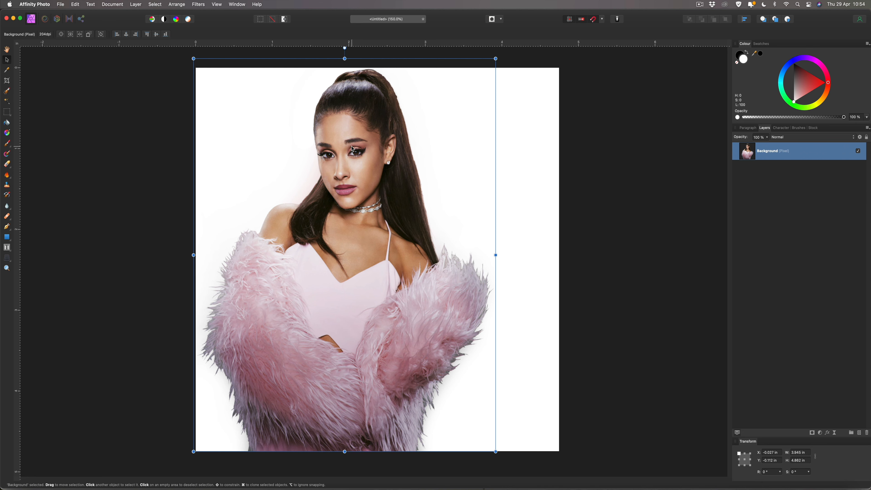
key("super+j")
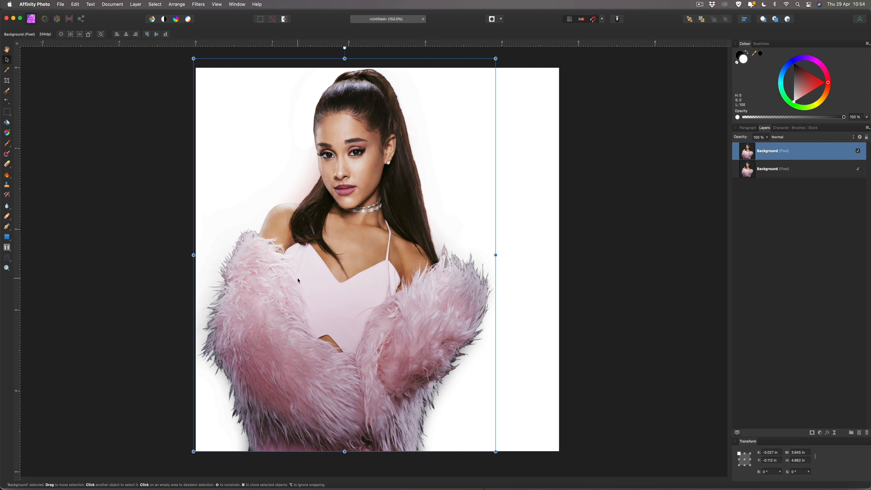
left_click_drag(280, 283, 293, 282)
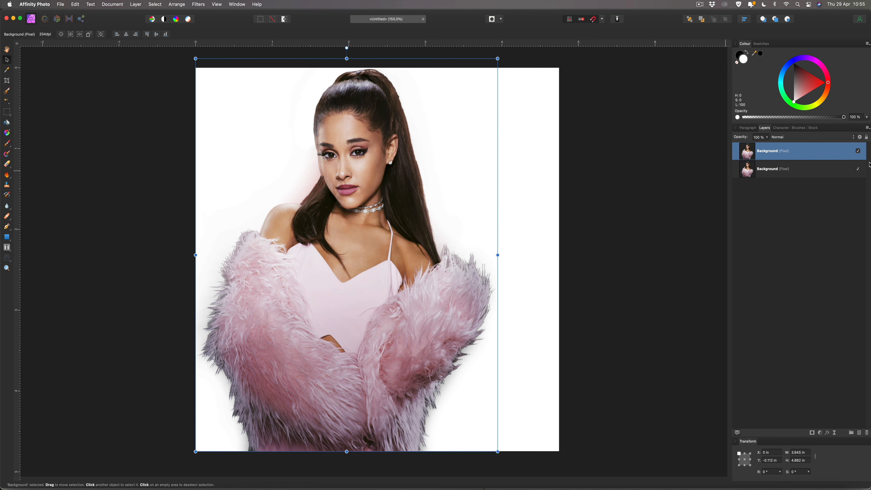
Repeat the offset duplication of the portrait layer until the trail runs completely past the canvas's right edge, to about X 7.81 in
key("super+j")
key("super+j")
key("super+j")
key("super+j")
key("super+j")
key("super+j")
key("super+j")
key("super+j")
key("super+j")
key("super+j")
key("super+j")
key("super+j")
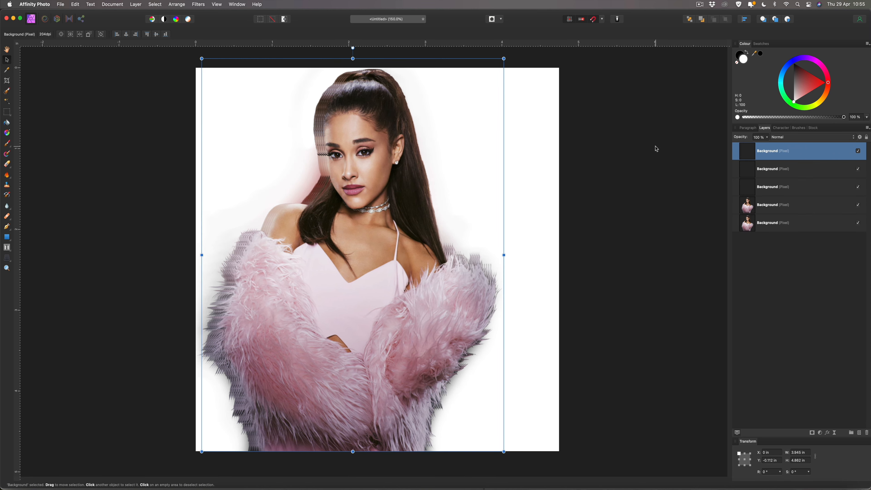
key("super+j")
key("super+j")
key("super+j")
key("super+j")
key("super+j")
key("super+j")
key("super+j")
key("super+j")
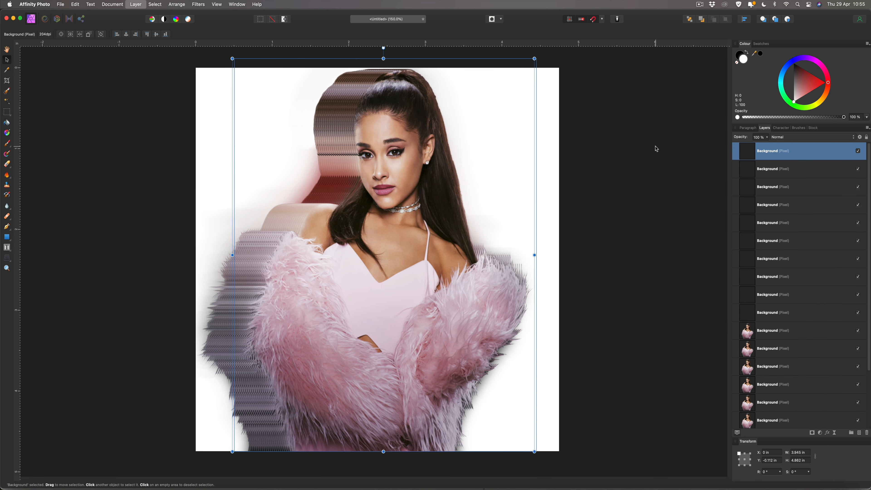
key("super+j")
key("super+j")
key("super+j")
key("super+j")
key("super+j")
key("super+j")
key("super+j")
key("super+j")
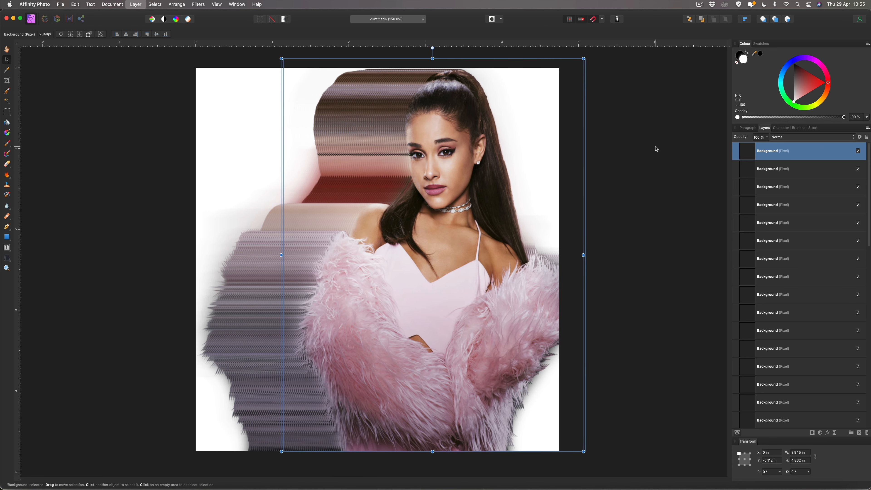
key("super+j")
key("super+j")
key("super+j")
key("super+j")
key("super+j")
key("super+j")
key("super+j")
key("super+j")
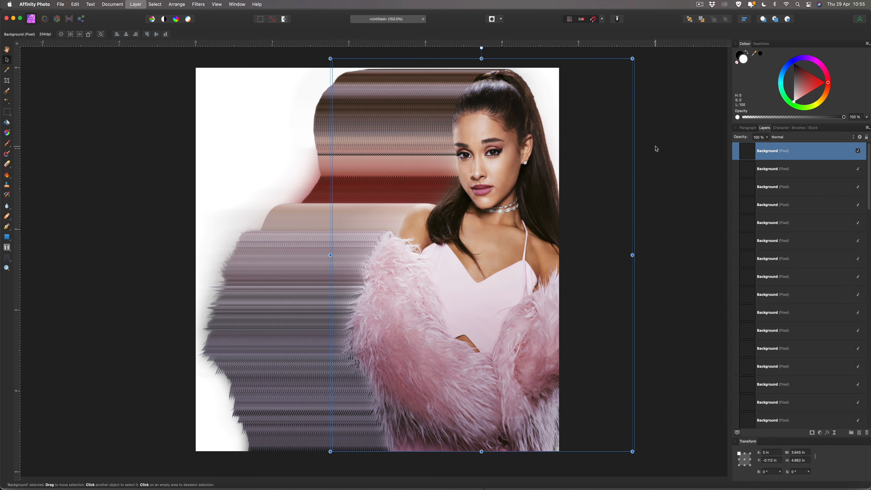
key("super+j")
key("super+j")
key("super+j")
key("super+j")
key("super+j")
key("super+j")
key("super+j")
key("super+j")
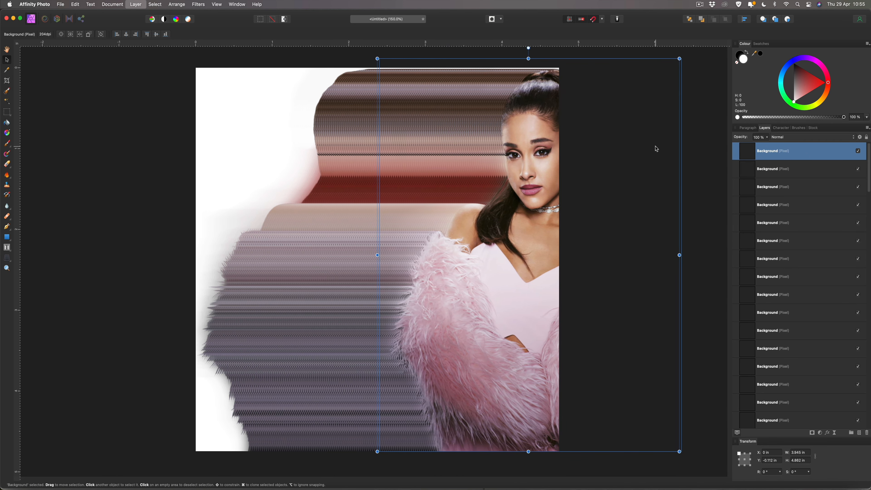
key("super+j")
key("super+j")
key("super+j")
key("super+j")
key("super+j")
key("super+j")
key("super+j")
key("super+j")
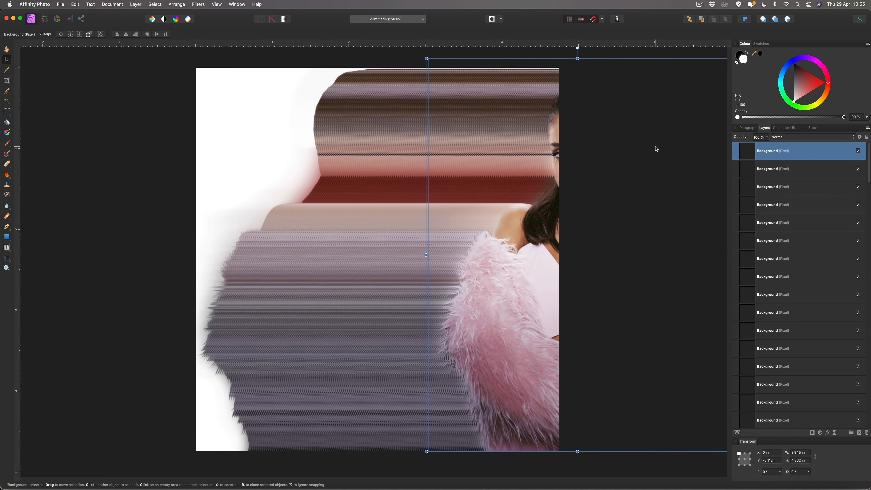
key("super+j")
key("super+j")
key("super+j")
key("super+j")
key("super+j")
key("super+j")
key("super+j")
key("super+j")
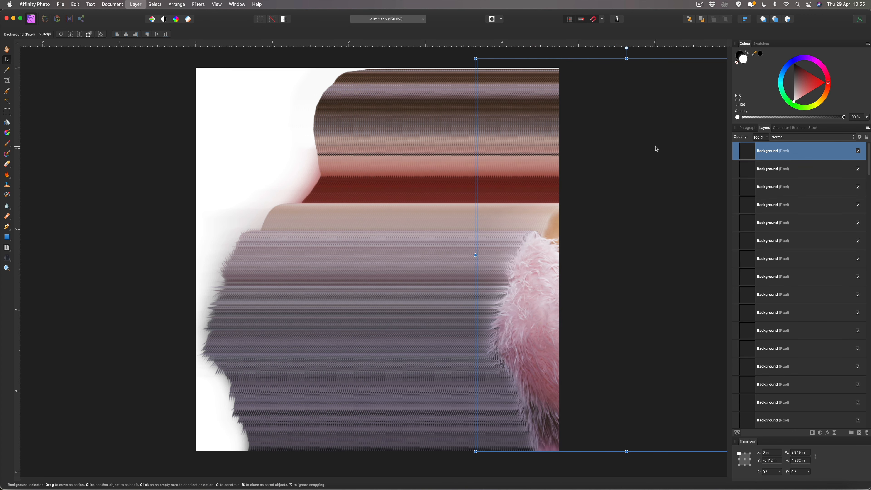
key("super+j")
key("super+j")
key("super+j")
key("super+j")
key("super+j")
key("super+j")
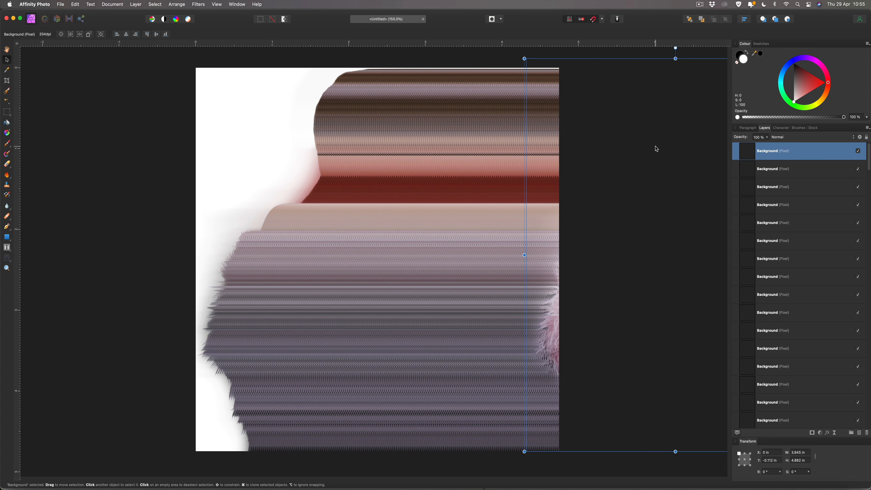
key("super+j")
key("super+j")
key("super+j")
key("super+j")
key("super+j")
key("super+j")
key("super+j")
key("super+j")
key("super+j")
key("super+j")
key("super+j")
key("super+j")
key("super+j")
key("super+j")
key("super+j")
key("super+j")
key("super+j")
key("super+j")
key("super+j")
key("super+j")
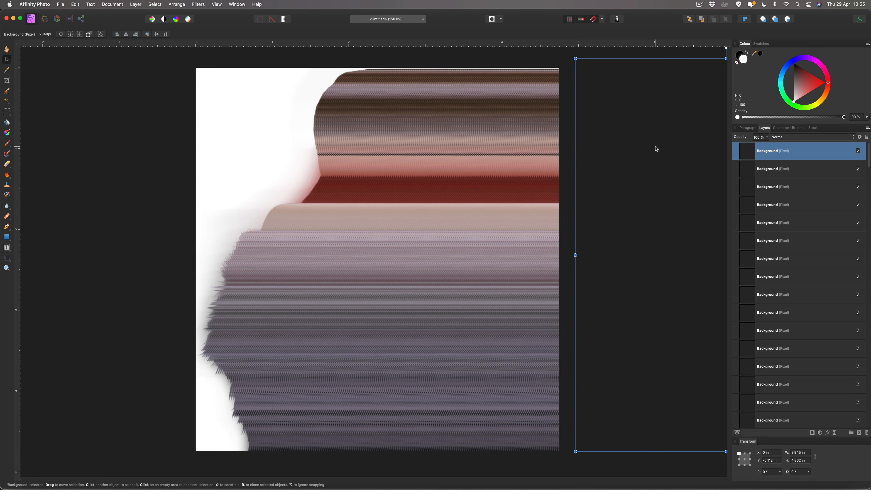
key("super+j")
key("super+j")
key("super+j")
key("super+j")
key("super+j")
key("super+j")
key("super+j")
key("super+j")
key("super+j")
key("super+j")
key("super+j")
key("super+j")
key("super+j")
key("super+j")
key("super+j")
key("super+j")
key("super+j")
key("super+j")
key("super+j")
key("super+j")
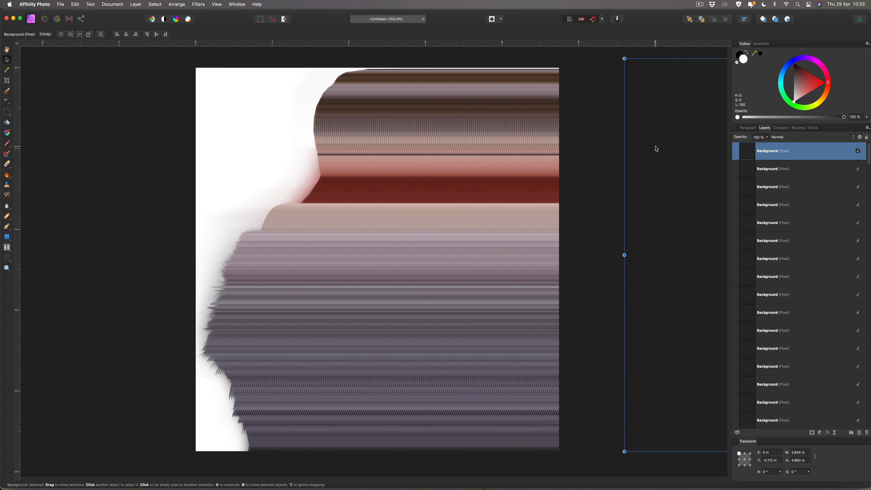
key("super+j")
key("super+j")
key("super+j")
key("super+j")
key("super+j")
key("super+j")
key("super+j")
key("super+j")
key("super+j")
key("super+j")
key("super+j")
key("super+j")
key("super+j")
key("super+j")
key("super+j")
key("super+j")
key("super+j")
key("super+j")
key("super+j")
key("super+j")
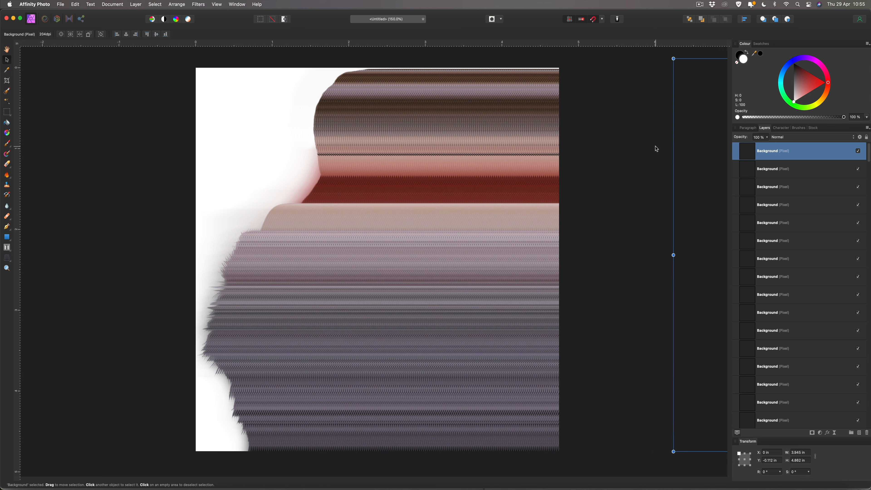
key("super+j")
key("super+j")
key("super+j")
key("super+j")
key("super+j")
key("super+j")
key("super+j")
key("super+j")
key("super+j")
key("super+j")
key("super+j")
key("super+j")
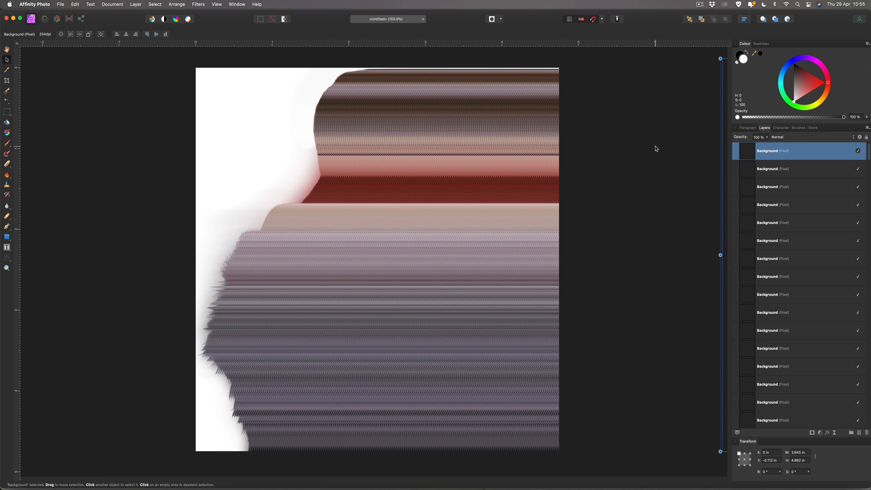
key("super+j")
key("super+j")
key("super+j")
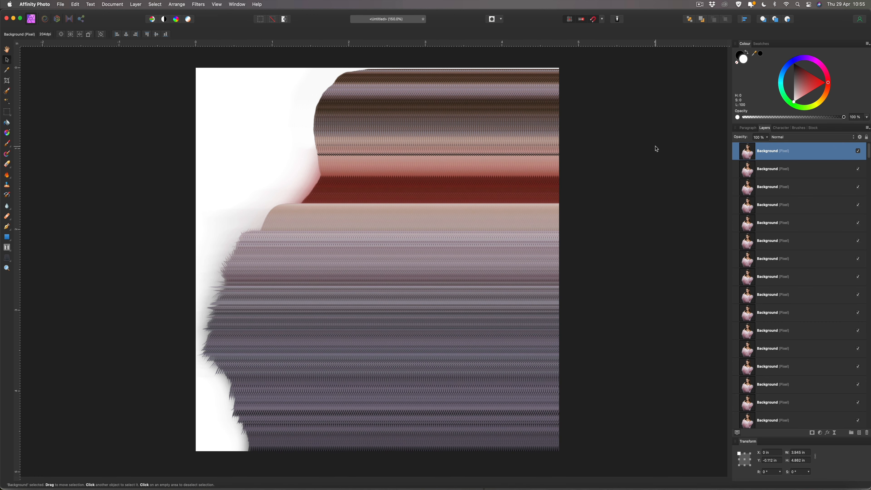
Select all the duplicated portrait layers except the bottom original and group them
scroll(656, 149, "right", 10)
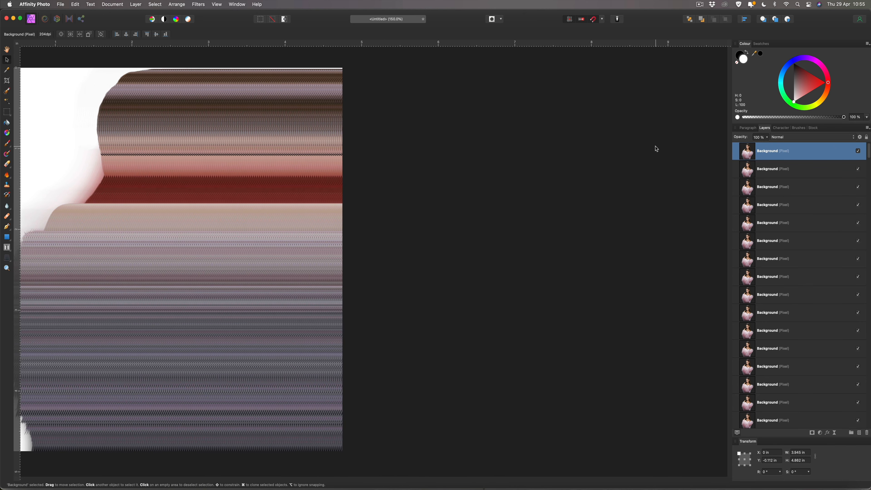
key("super+minus")
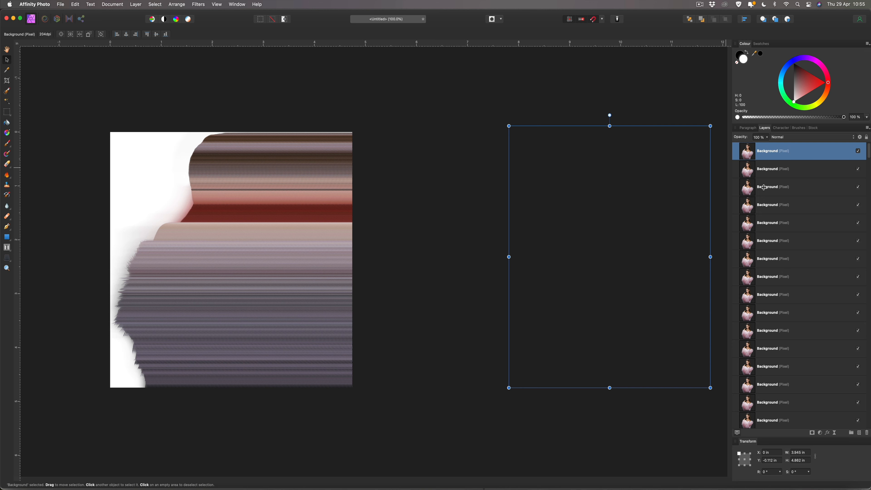
double_click(771, 152)
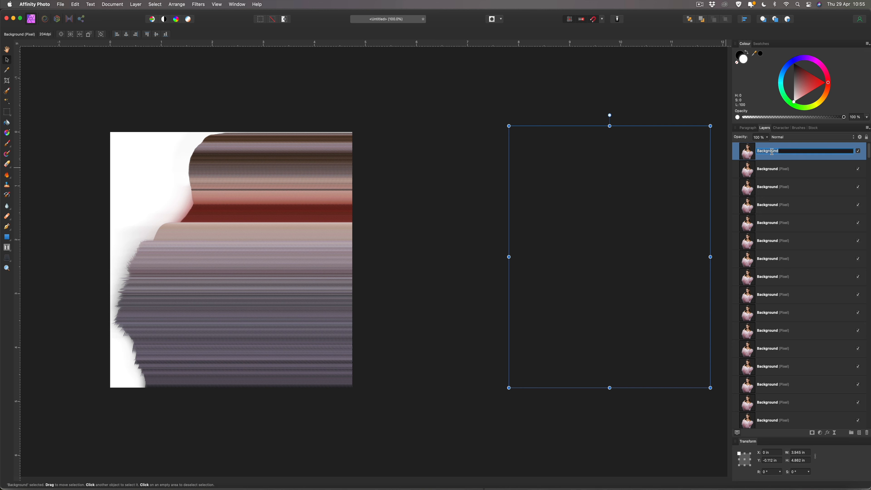
scroll(767, 176, "down", 10)
scroll(769, 177, "up", 10)
left_click(780, 171)
left_click(781, 153)
scroll(780, 163, "down", 10)
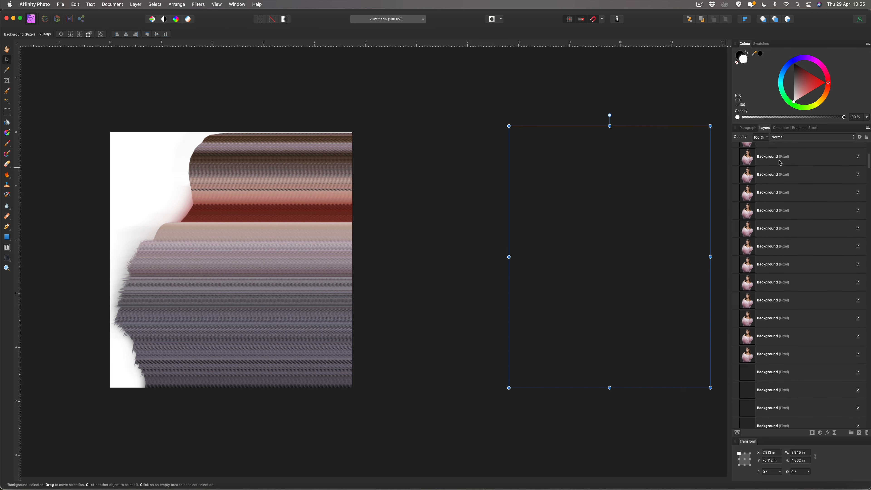
scroll(781, 163, "down", 10)
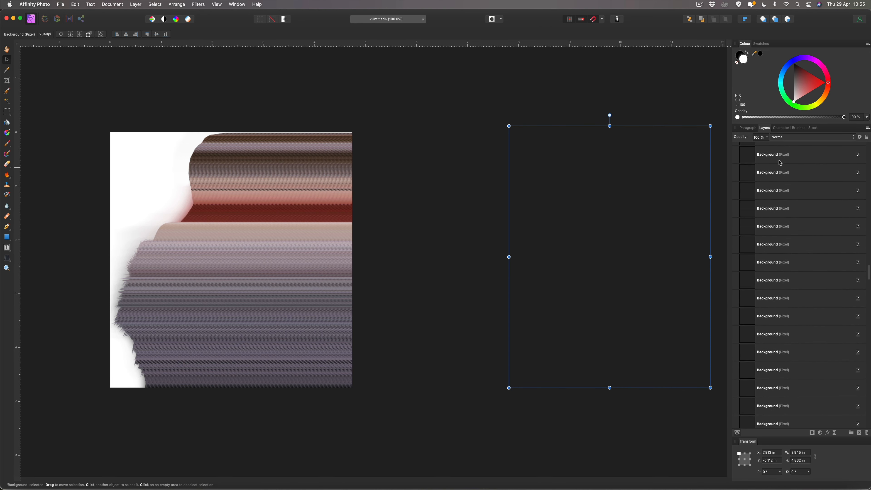
scroll(781, 163, "down", 6)
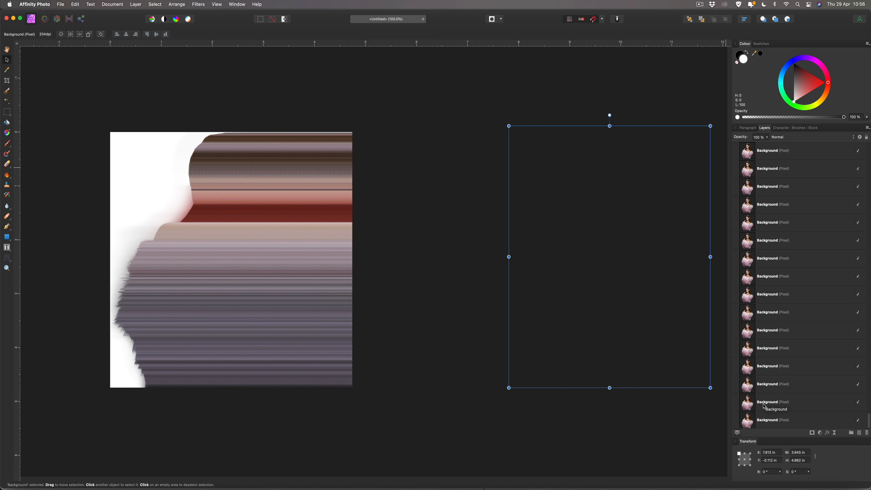
left_click(764, 406, "shift")
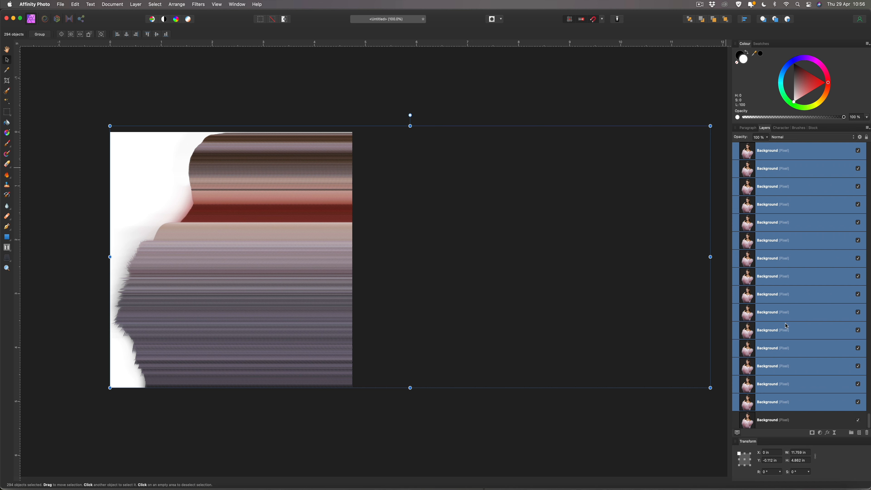
key("super+g")
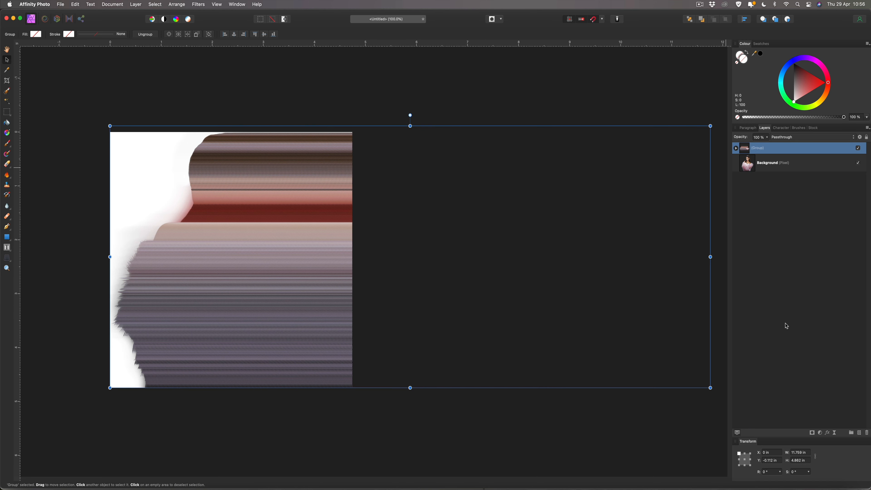
Rasterise the group and move it left to about X -2.84 in so its stripes cover the whole canvas
right_click(751, 149)
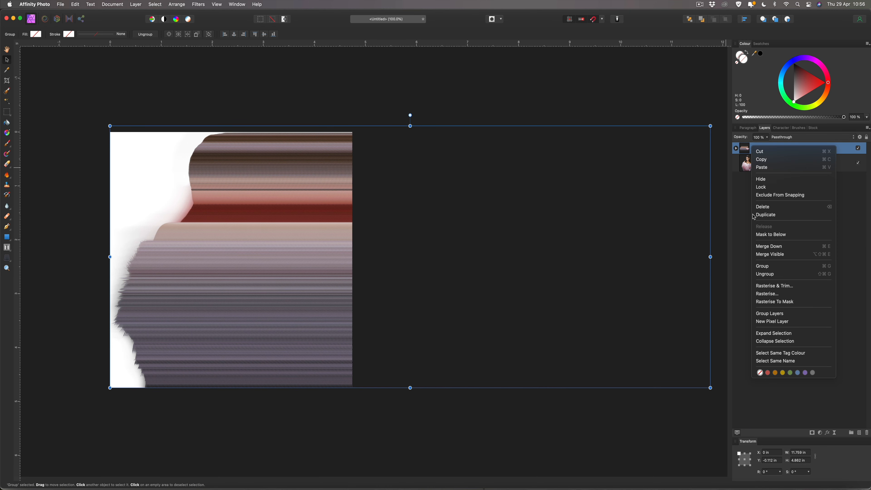
left_click(775, 294)
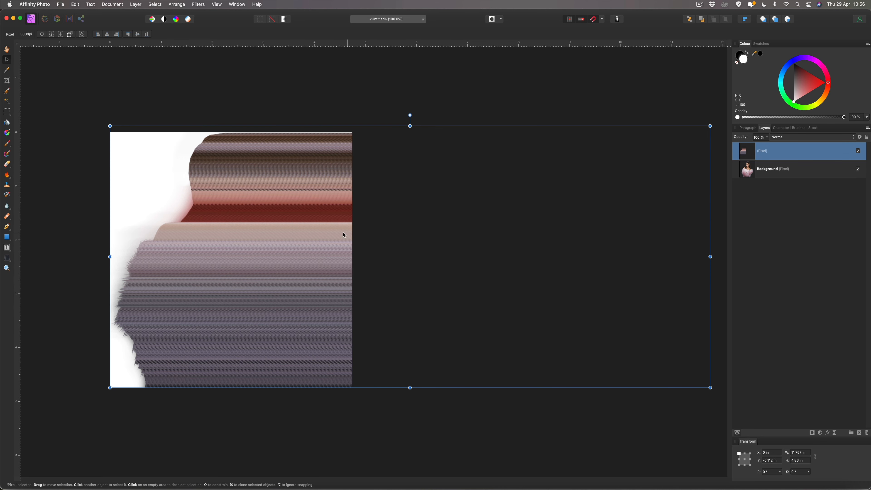
scroll(178, 216, "left", 8)
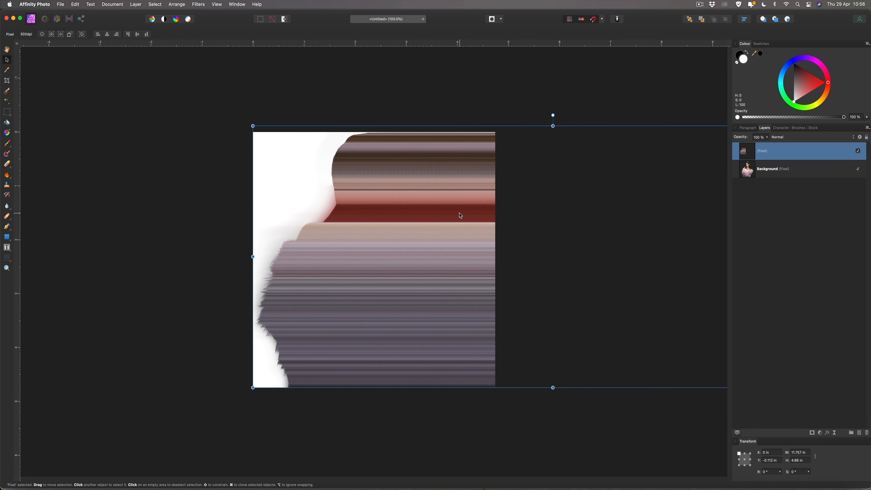
left_click_drag(461, 216, 319, 215)
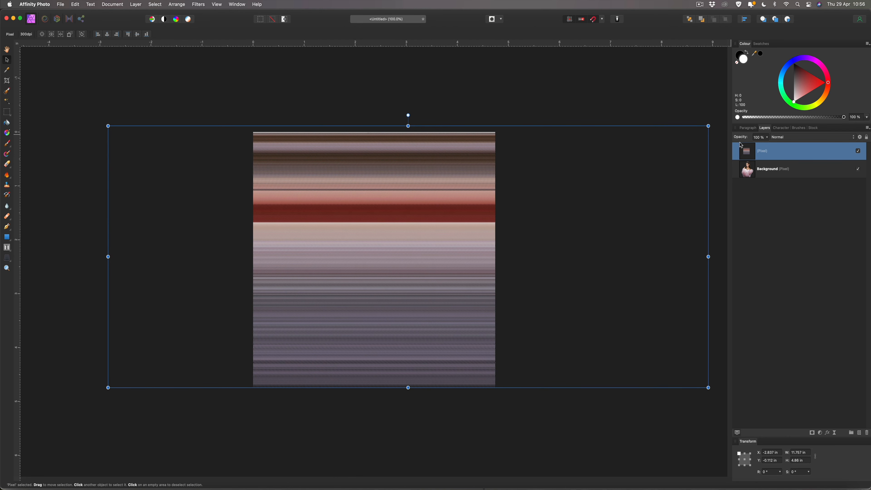
Rasterise and trim the stripe layer to the canvas bounds, and deselect it
right_click(749, 148)
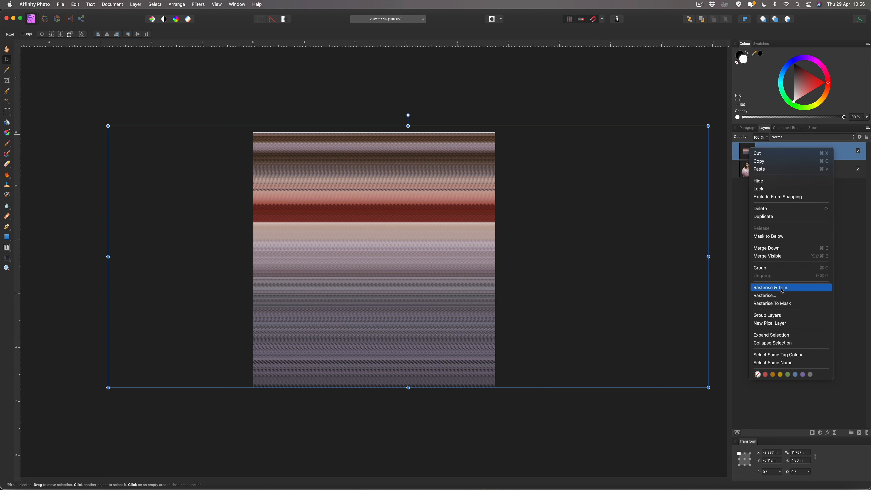
left_click(783, 289)
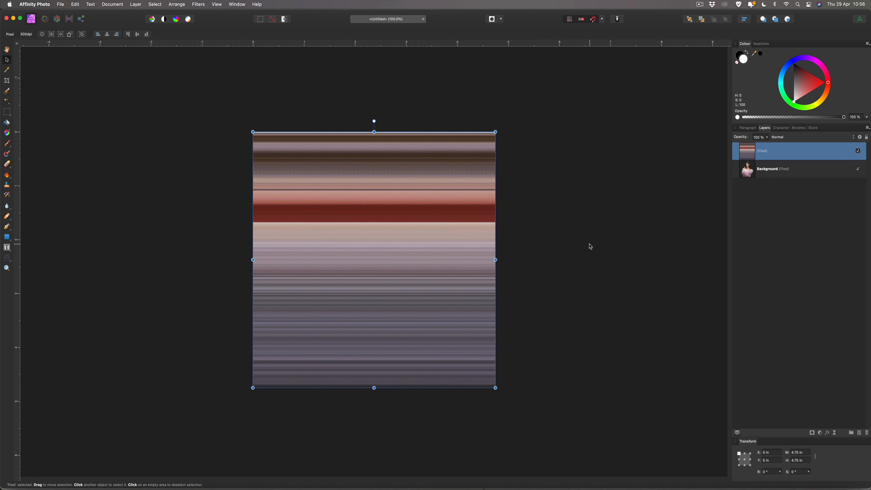
left_click(591, 246)
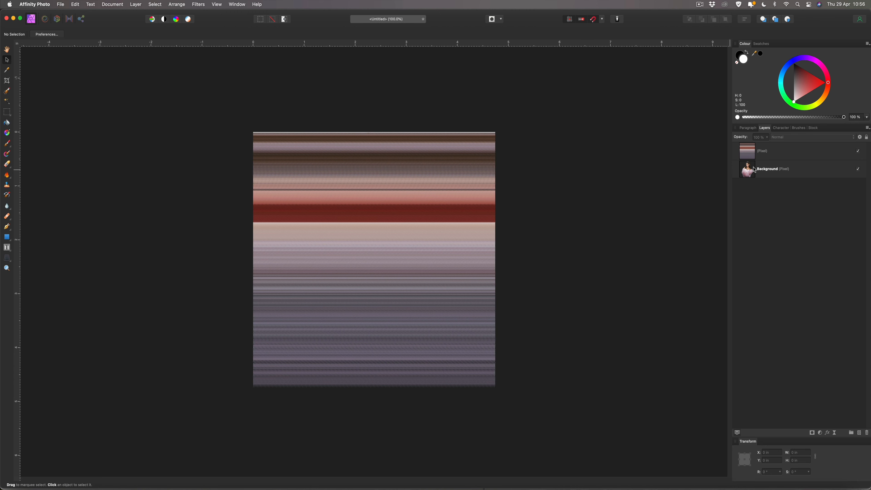
Move the portrait layer above the stripe layer and give the stripe layer a Gaussian Blur effect with a 2 px radius
left_click_drag(751, 171, 748, 142)
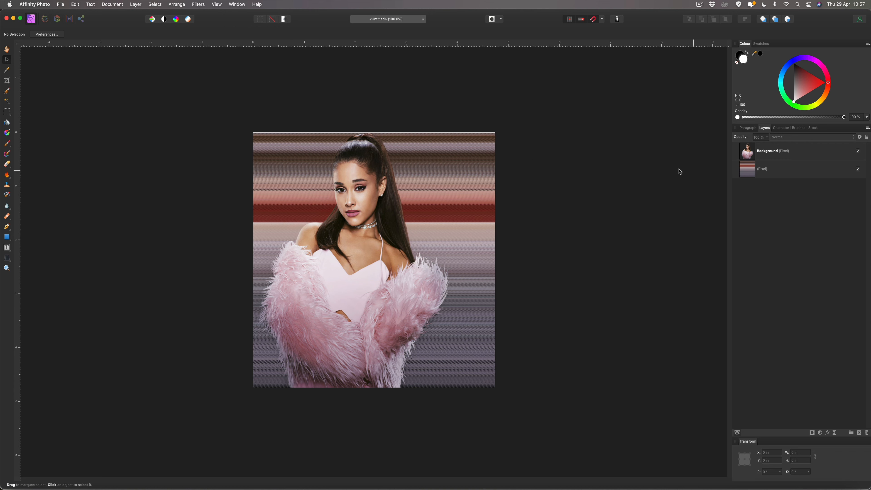
left_click(780, 172)
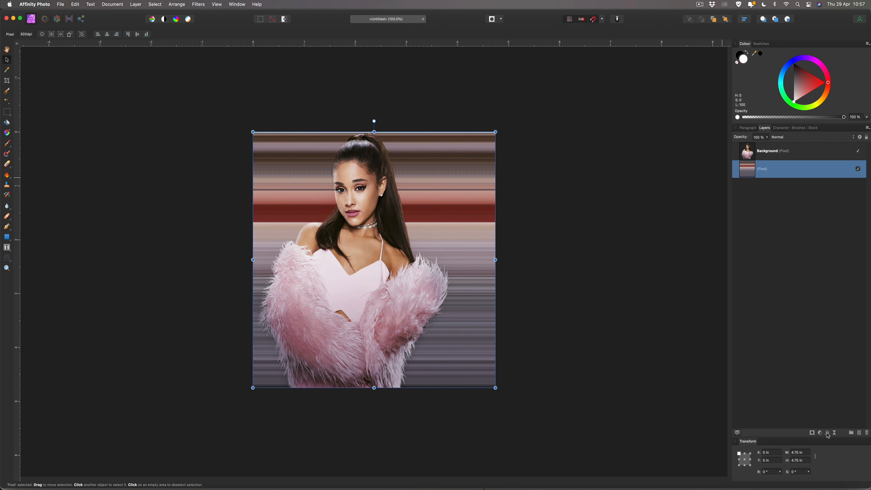
left_click(827, 433)
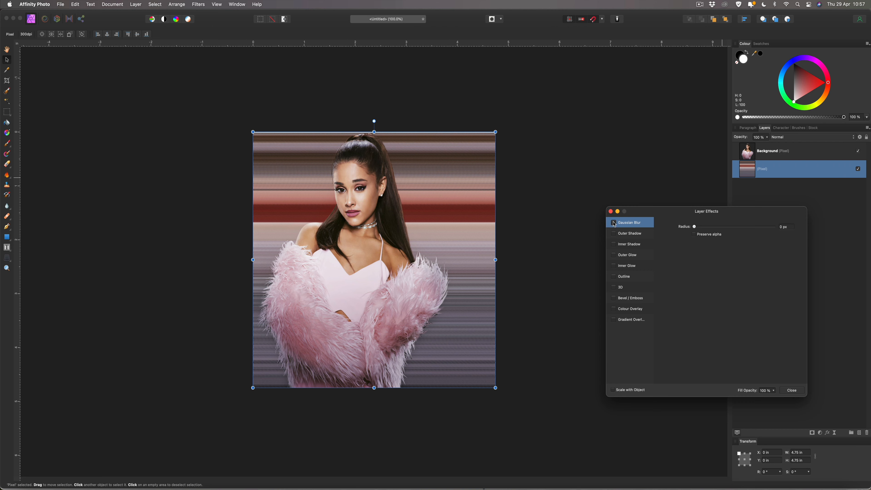
left_click(614, 223)
left_click_drag(696, 229, 717, 228)
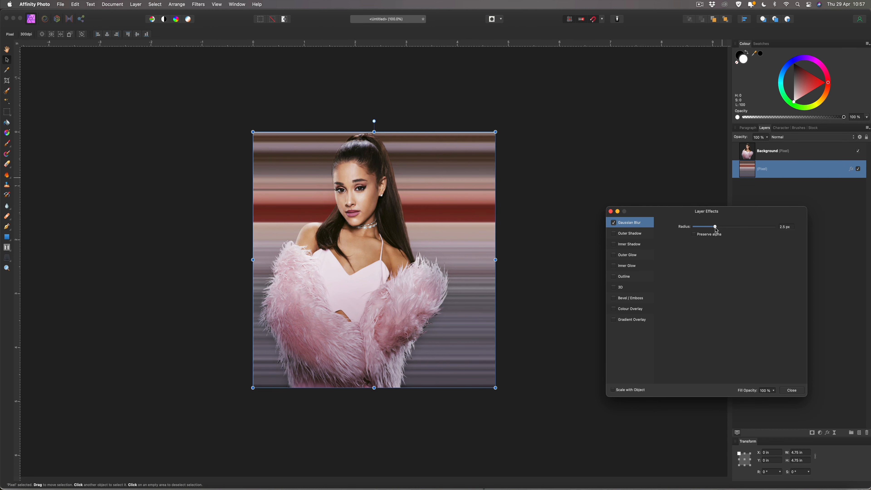
left_click_drag(715, 227, 709, 228)
mouse_move(710, 229)
left_mouse_down()
mouse_move(754, 230)
mouse_move(713, 230)
left_mouse_up()
left_click(786, 227)
type("2")
key("Return")
left_click(793, 389)
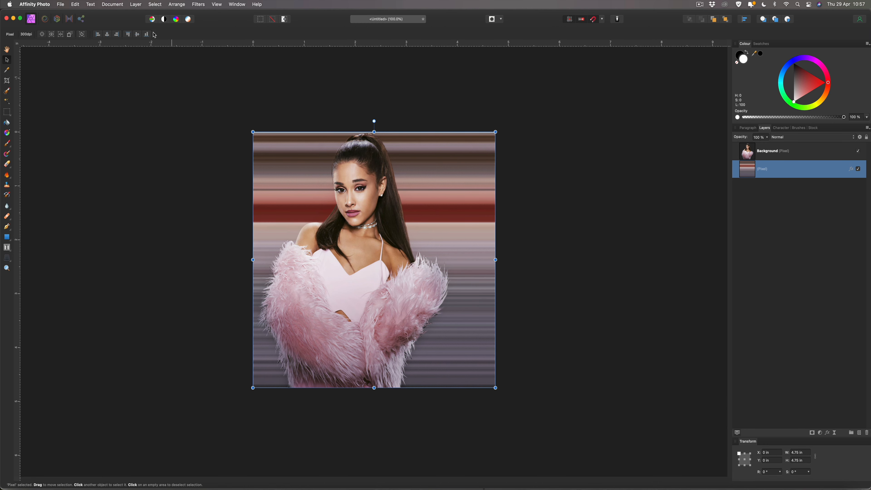
Add a live Ripple distortion filter to the stripe layer with an intensity of about 233
left_click(136, 4)
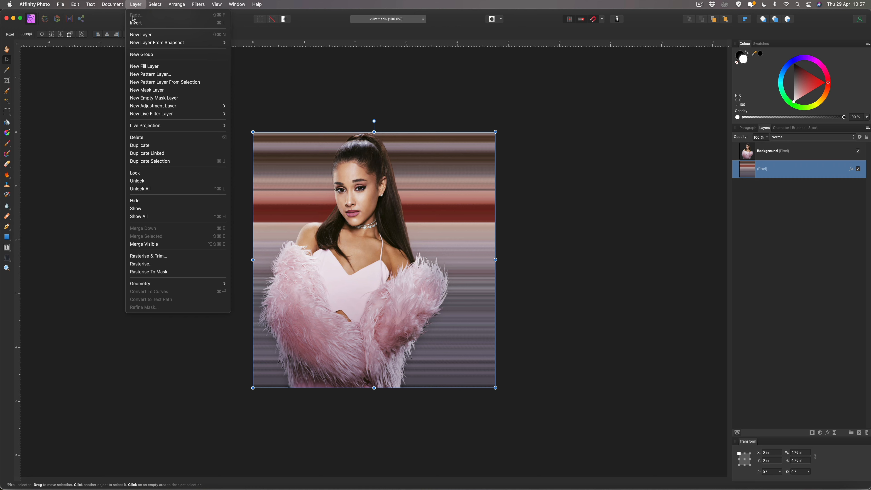
mouse_move(175, 116)
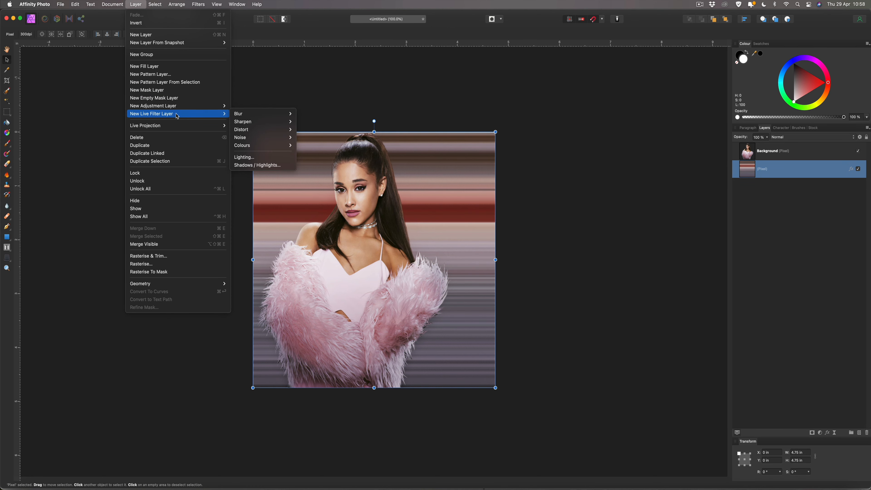
mouse_move(276, 136)
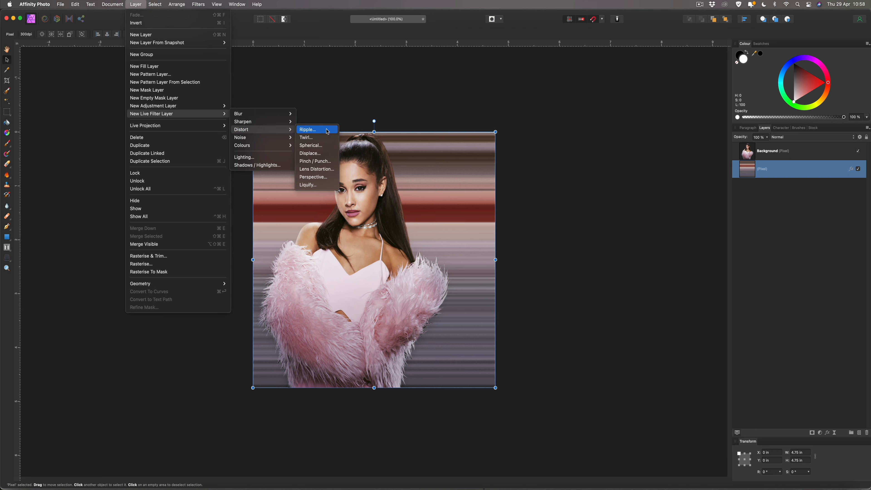
left_click(327, 132)
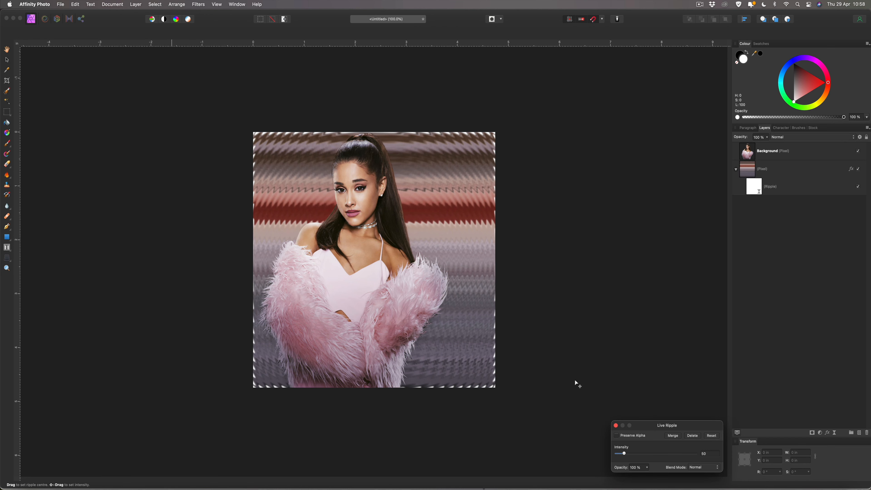
left_click_drag(626, 455, 661, 456)
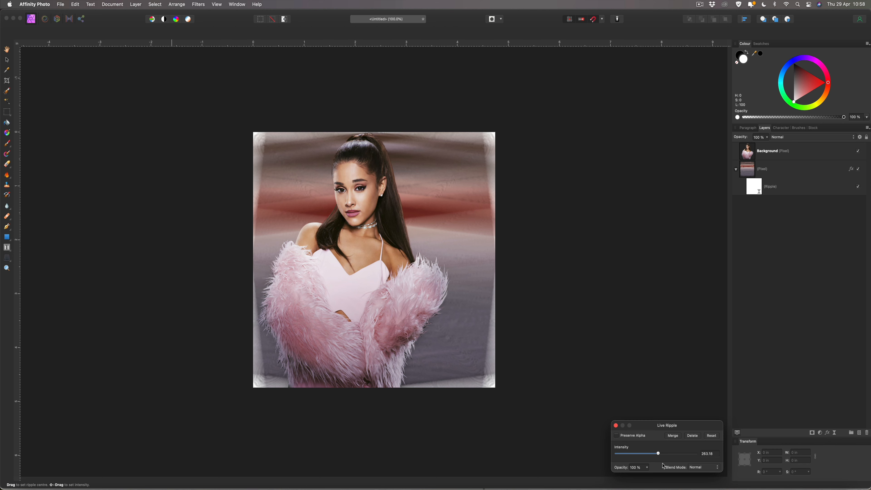
left_click_drag(659, 457, 652, 458)
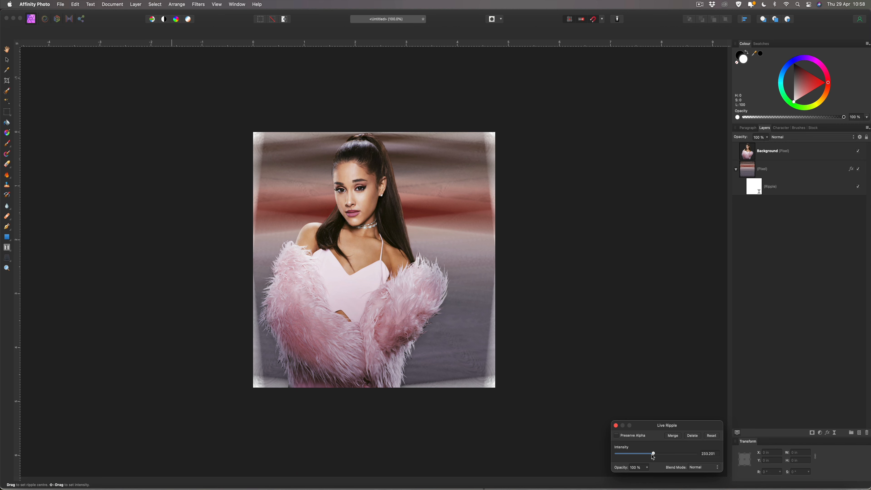
left_click(615, 426)
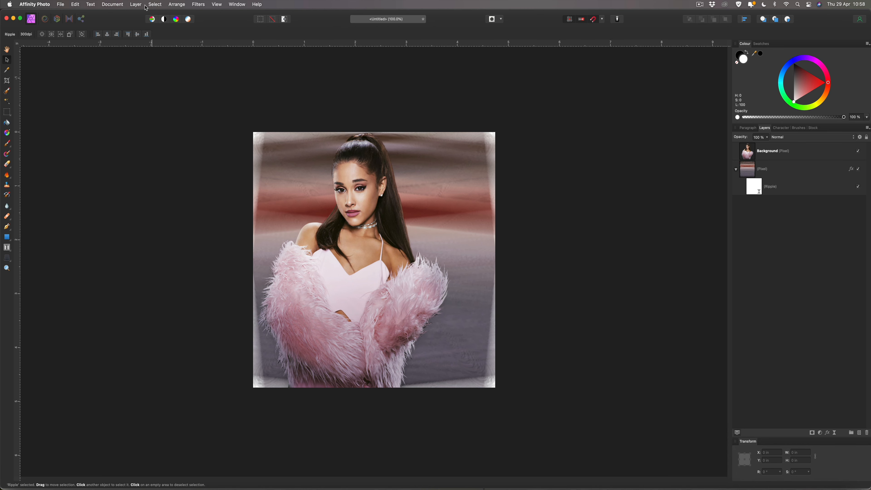
Try a live Twirl distortion filter above the stripe layer and delete it
left_click(136, 5)
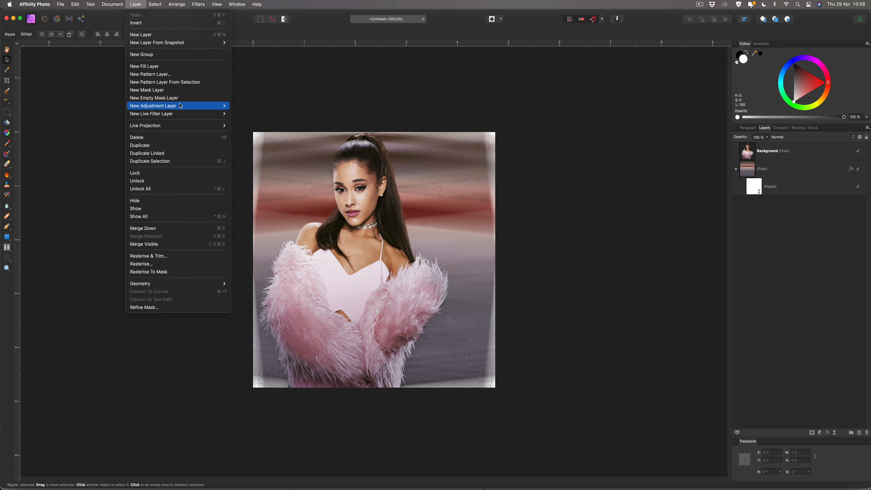
mouse_move(276, 131)
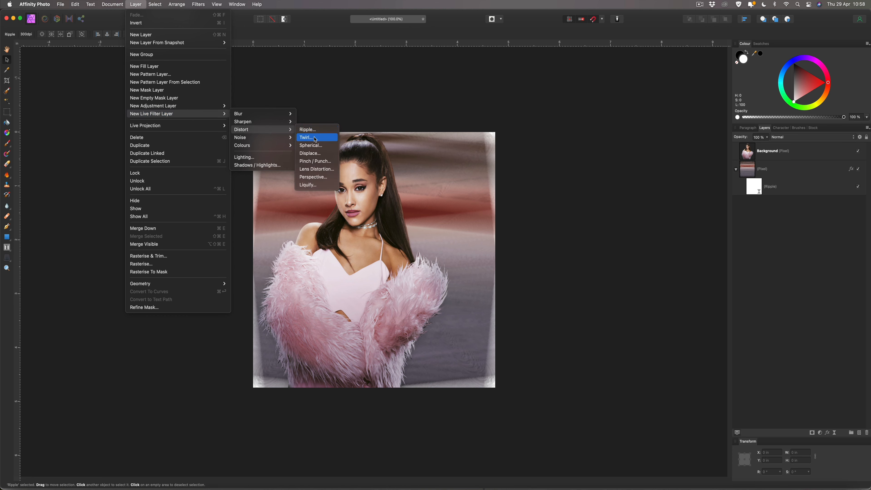
left_click(328, 140)
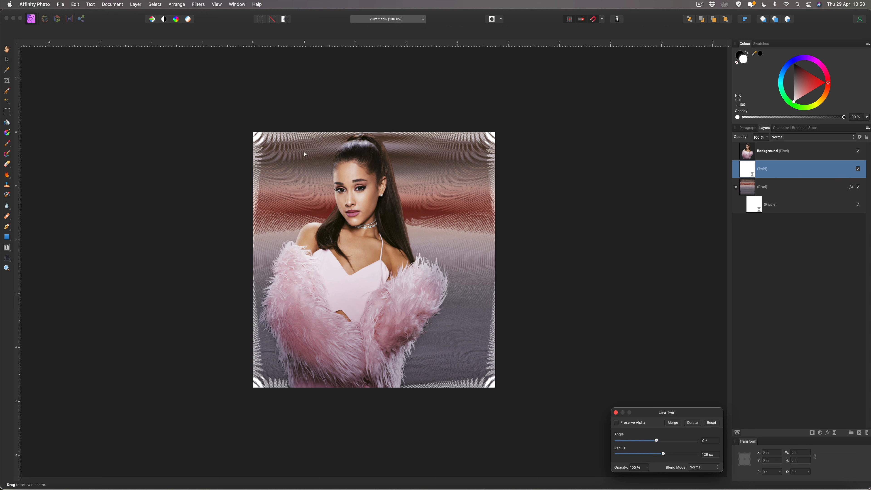
left_click_drag(663, 454, 650, 443)
left_click(615, 412)
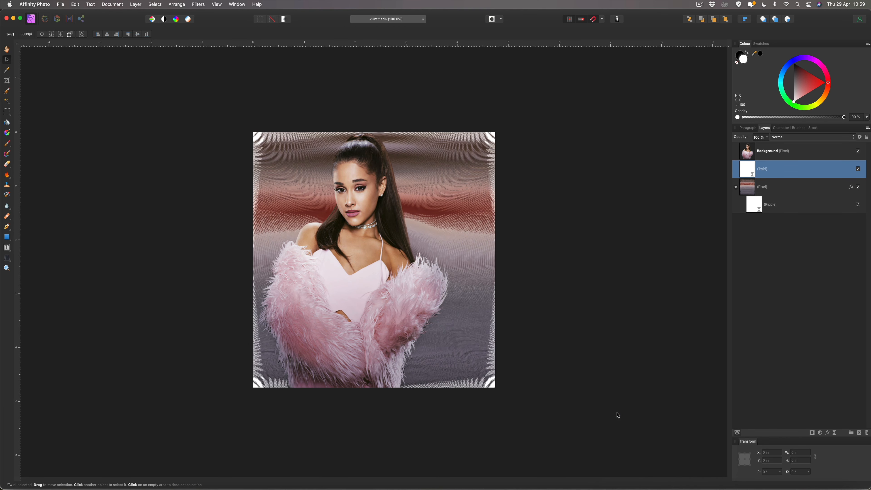
right_click(748, 169)
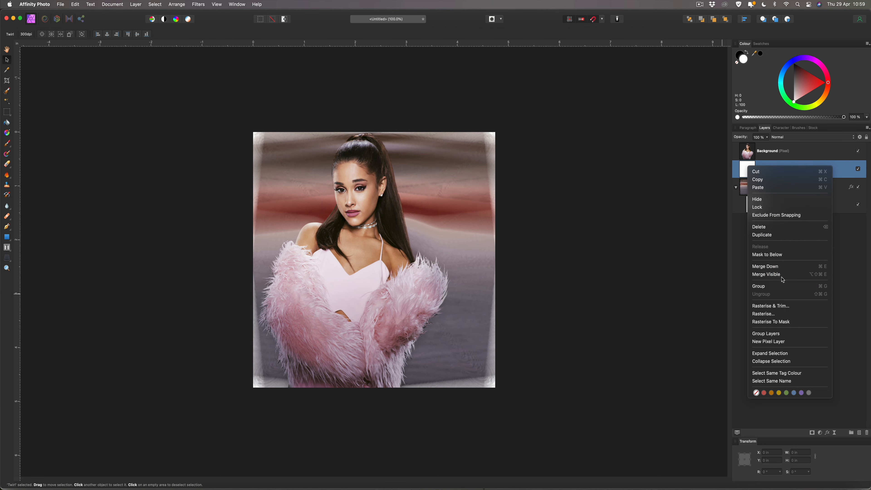
left_click(780, 227)
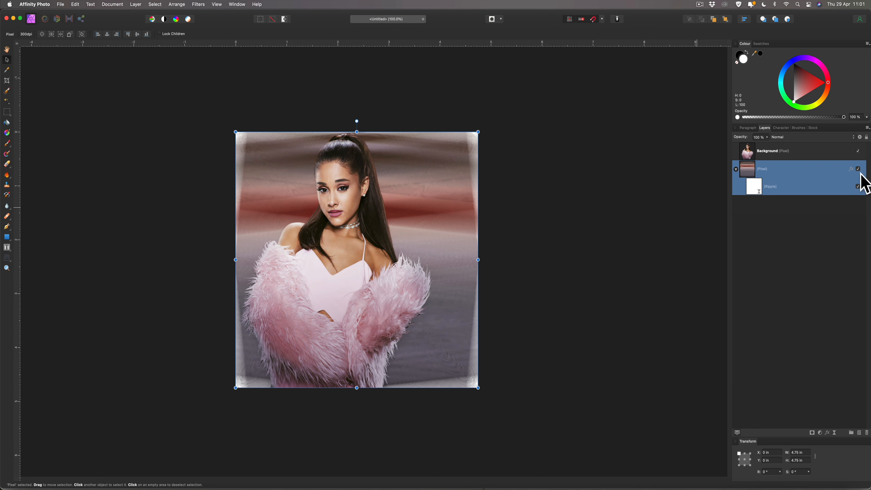
Set the stripe layer's Gaussian Blur effect radius to 4 px and deselect the layer
left_click(851, 169)
left_click(792, 228)
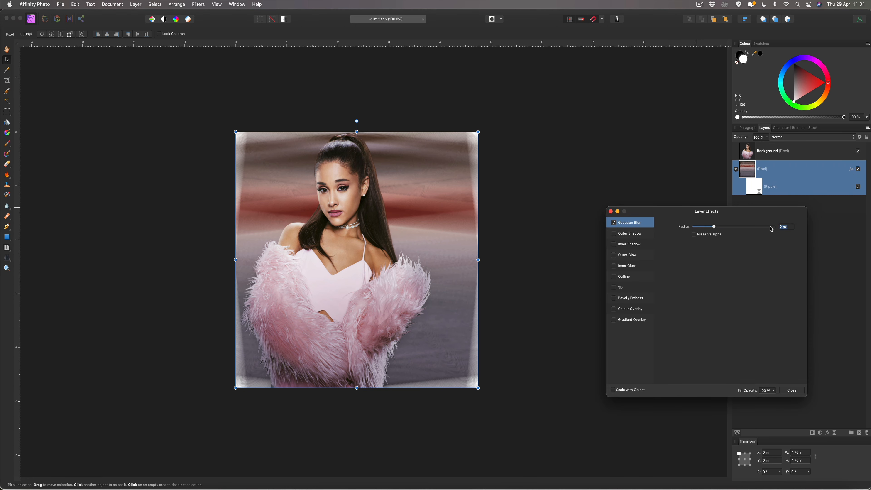
type("4")
key("Return")
left_click(792, 390)
left_click(619, 324)
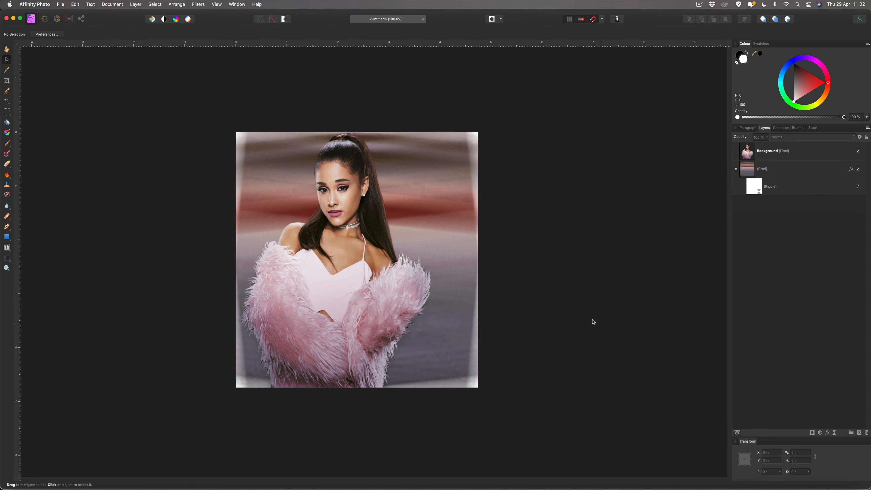
Rasterise the stripe layer together with its Ripple filter and deselect it
left_click(752, 178)
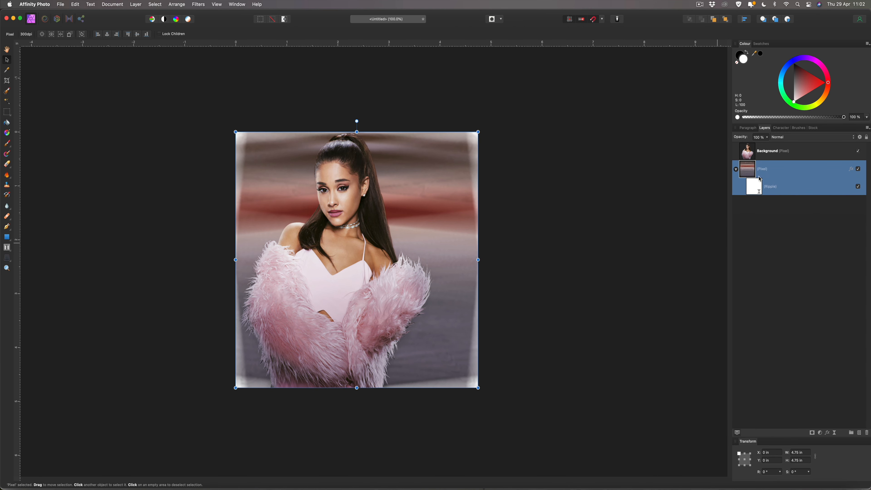
right_click(760, 170)
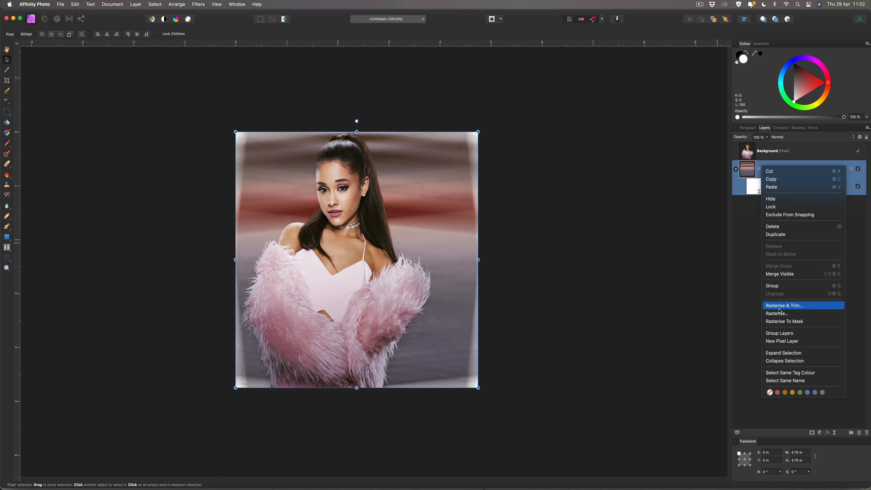
left_click(788, 314)
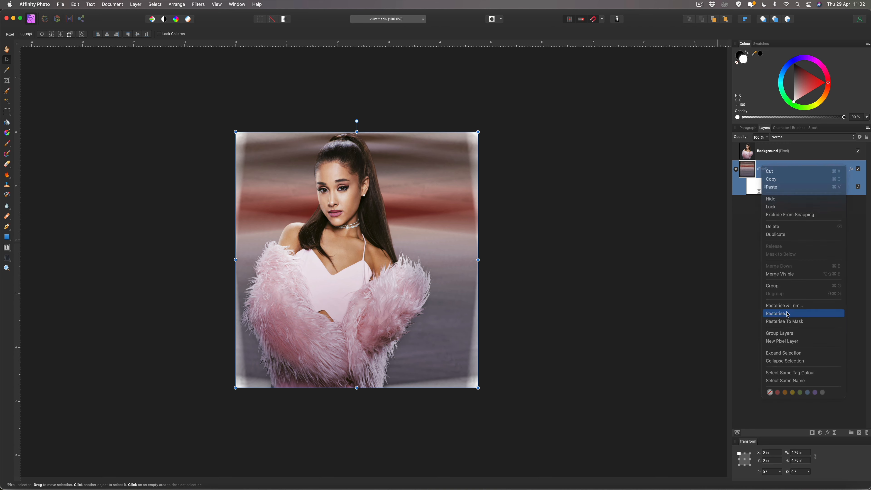
left_click(476, 264)
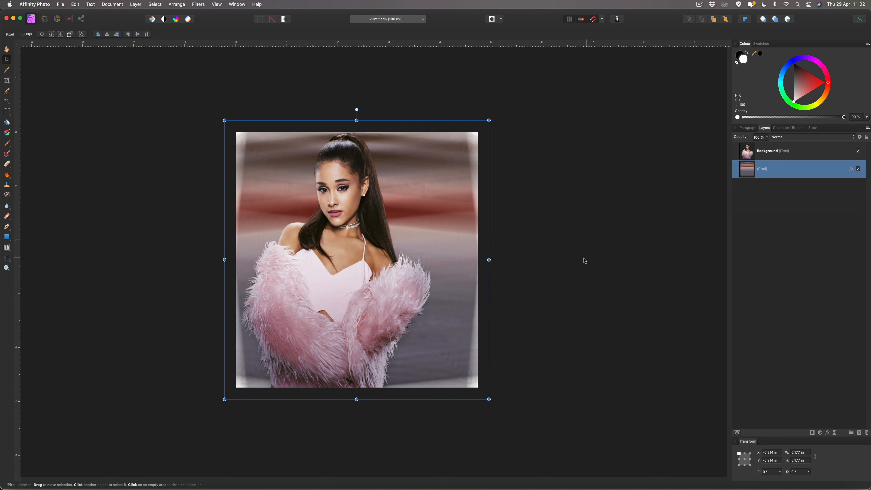
left_click(645, 246)
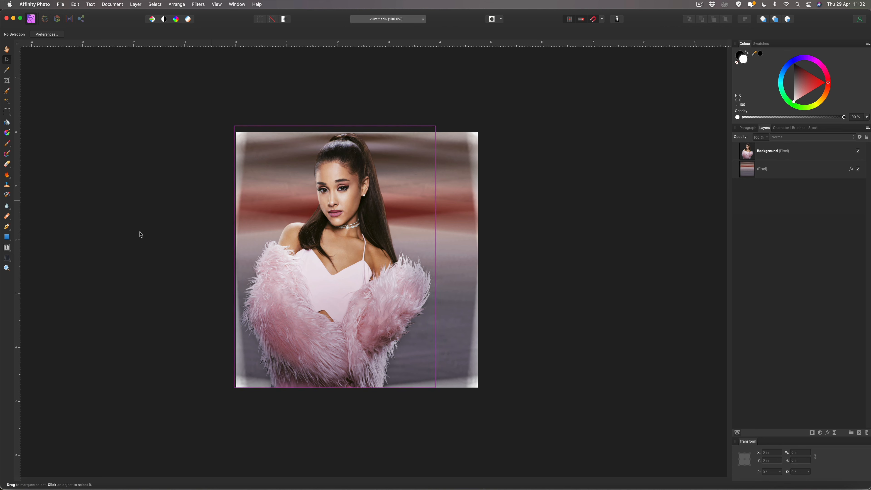
Add artistic text reading "Ariana Grande" at about 64 pt across the lower part of the portrait
left_click(10, 250)
left_click(34, 248)
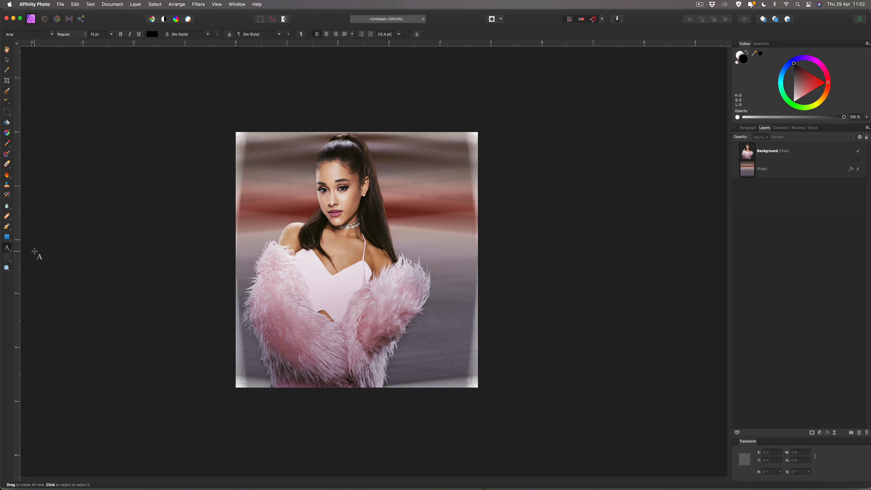
left_click_drag(277, 284, 298, 320)
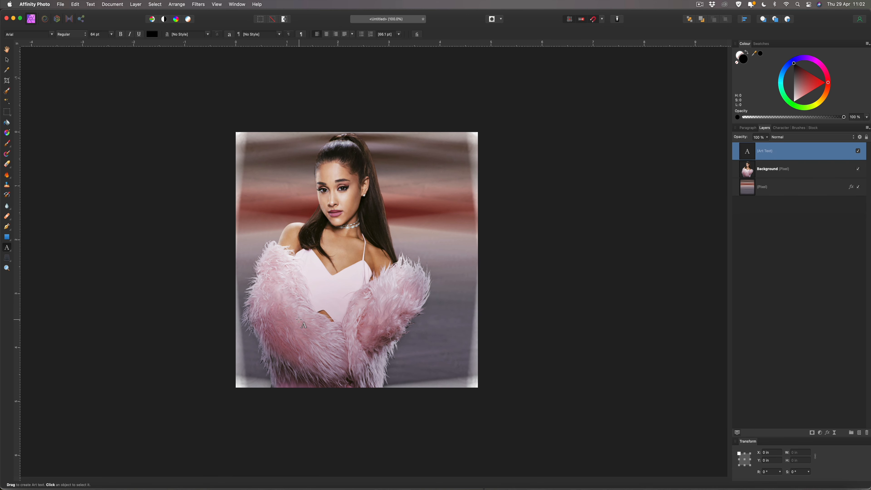
type("Ar")
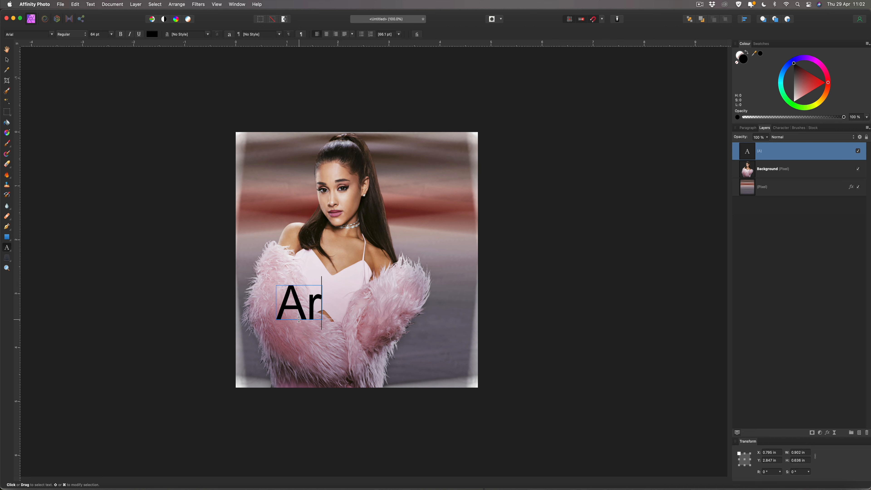
type("iana ")
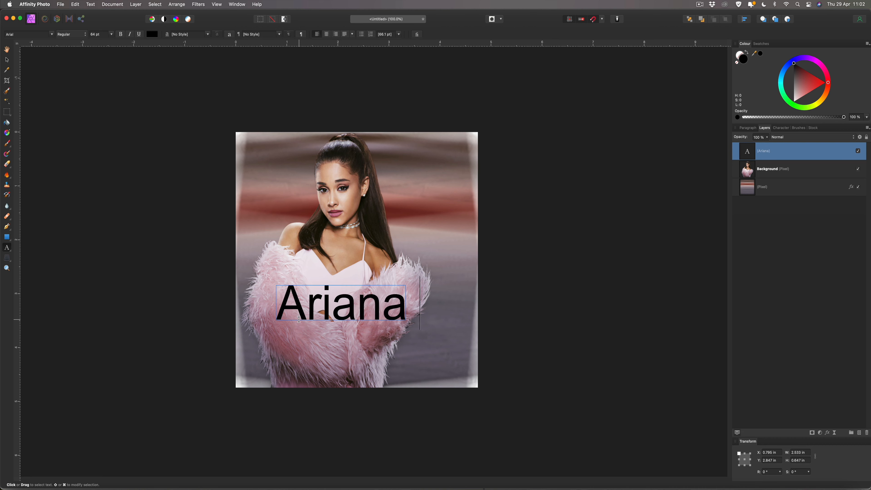
type("Grande")
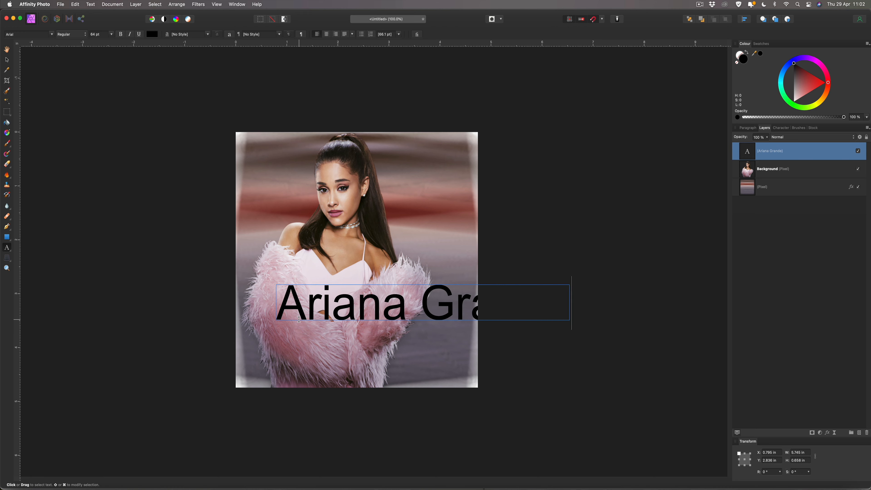
Colour the whole "Ariana Grande" text white and set its font to Distant Stroke
key("super+a")
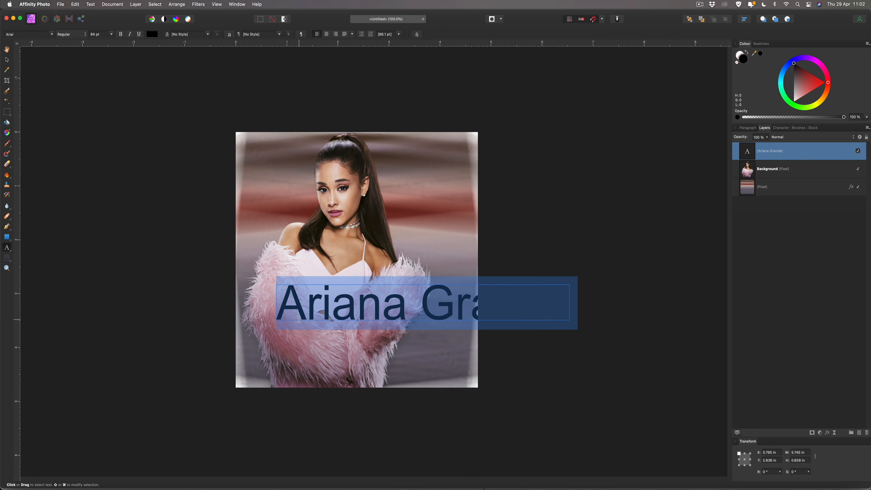
left_click_drag(799, 96, 796, 106)
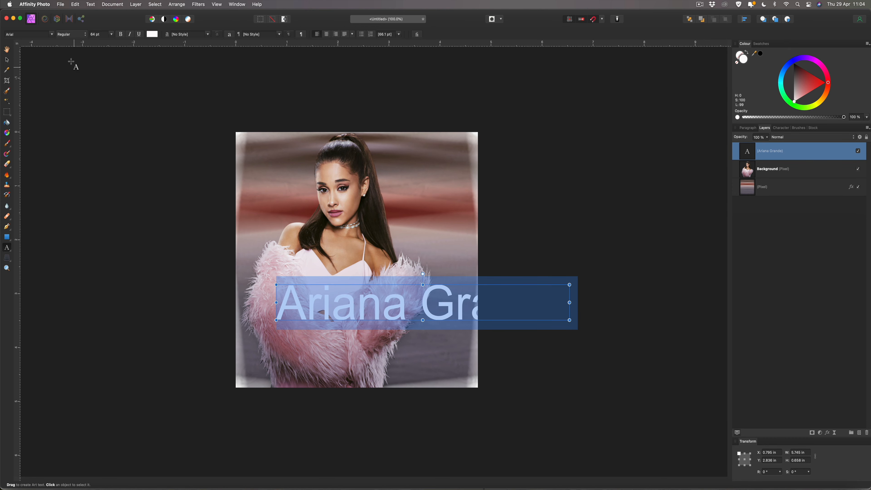
left_click(52, 34)
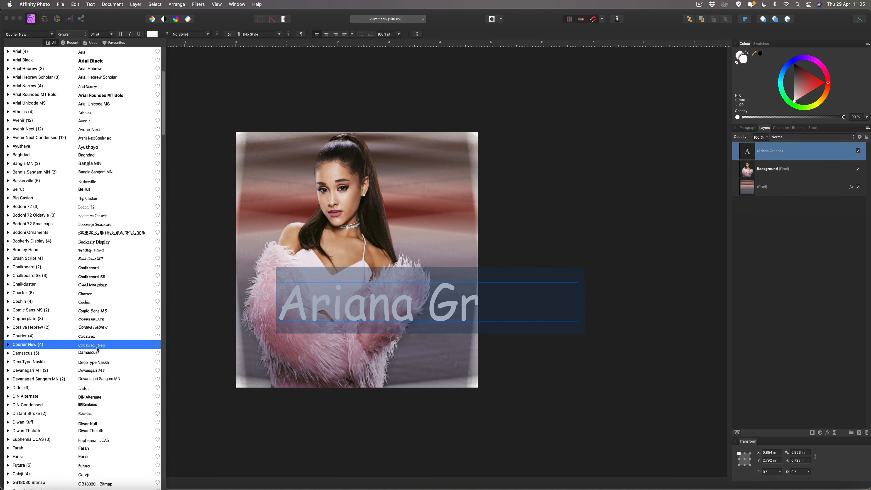
left_click(95, 413)
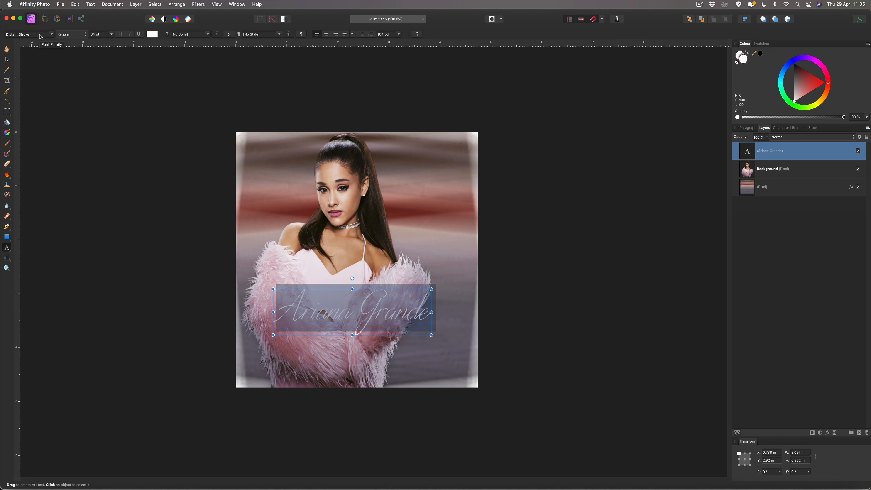
Set the size of the "Ariana Grande" text to 73 pt
left_click(111, 34)
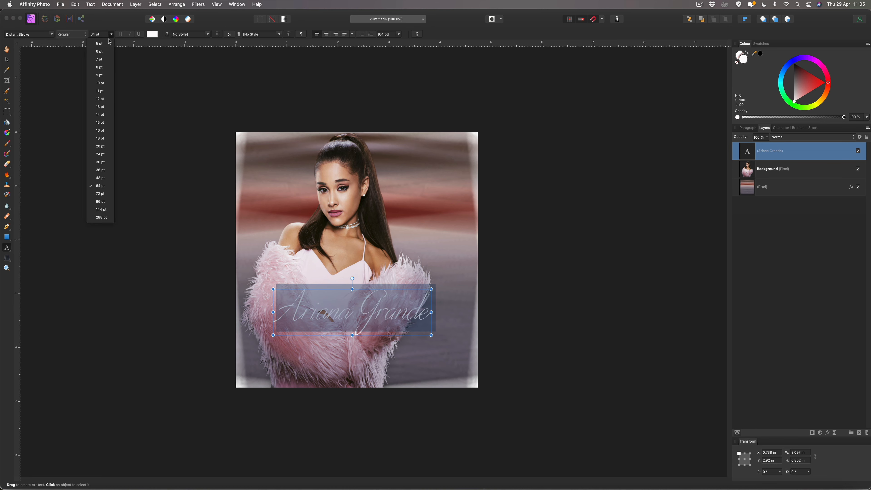
left_click(103, 194)
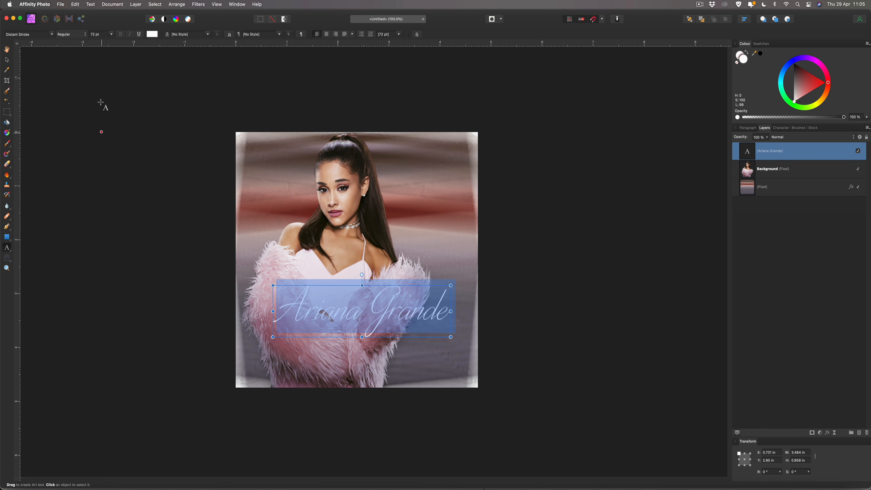
left_click(100, 35)
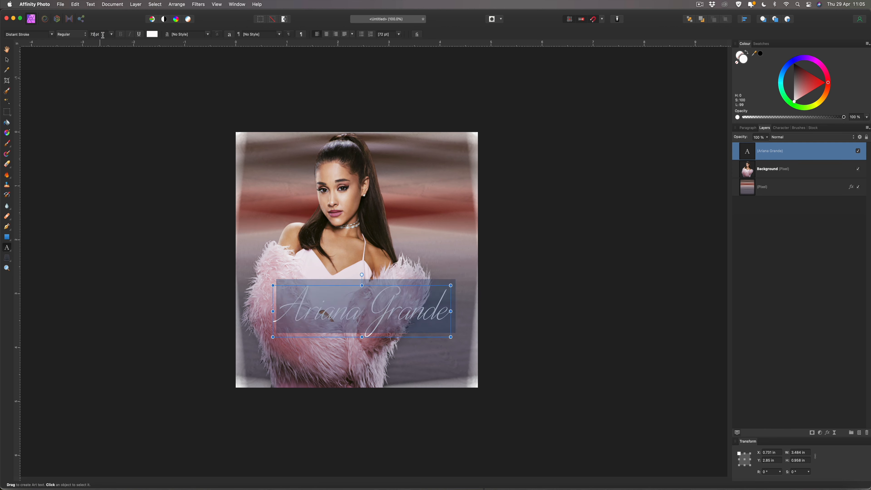
key("BackSpace")
type("3")
key("Return")
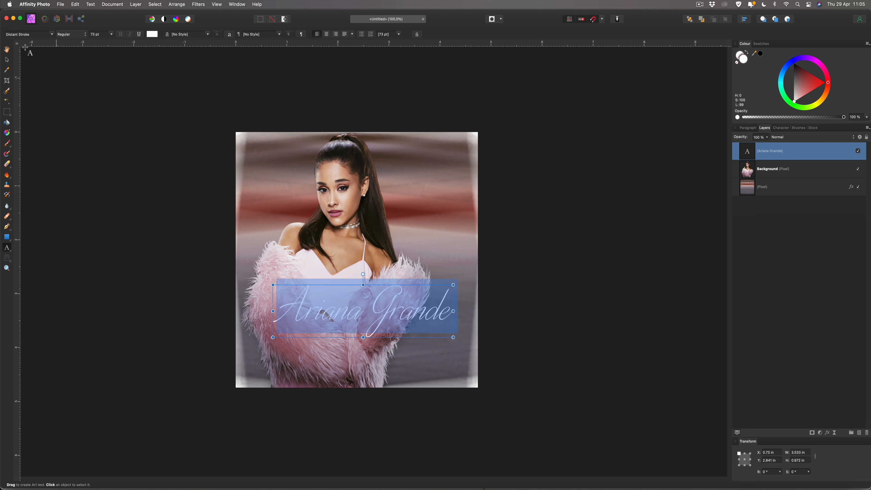
Rotate the "Ariana Grande" text 15° so it slopes upward, and move it towards the portrait's lower right
left_click(7, 60)
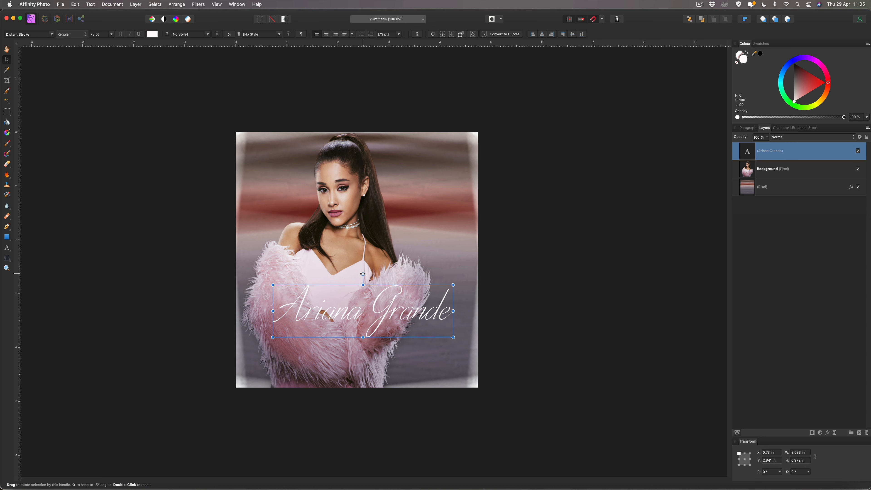
left_click_drag(363, 274, 347, 278)
key("super+z")
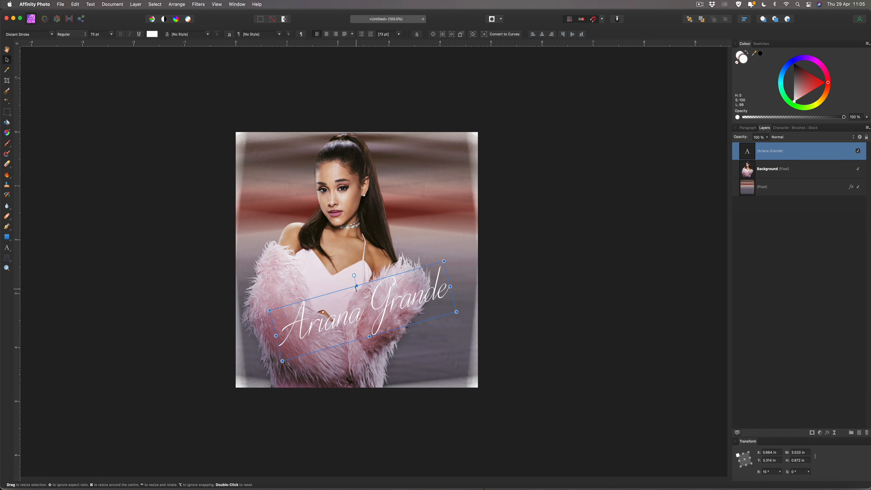
left_click_drag(371, 313, 390, 334)
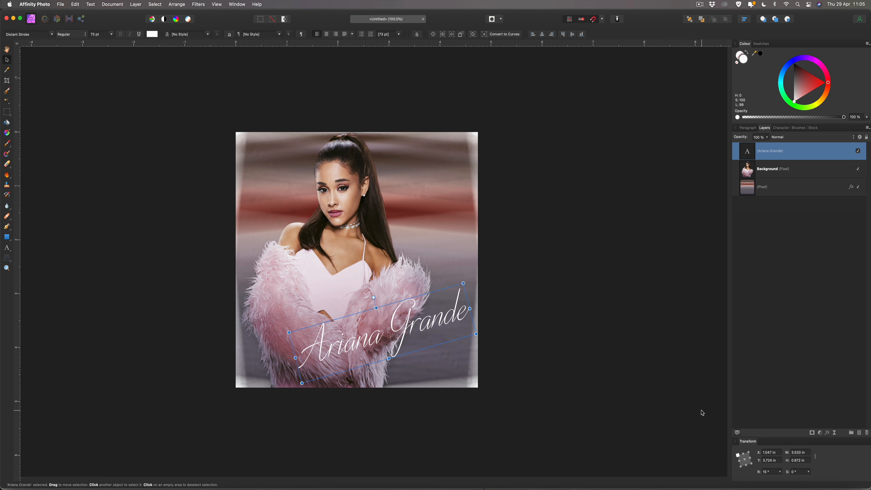
Add an Outer Shadow effect to the "Ariana Grande" text with a 2 px radius and 2 px offset
left_click(828, 433)
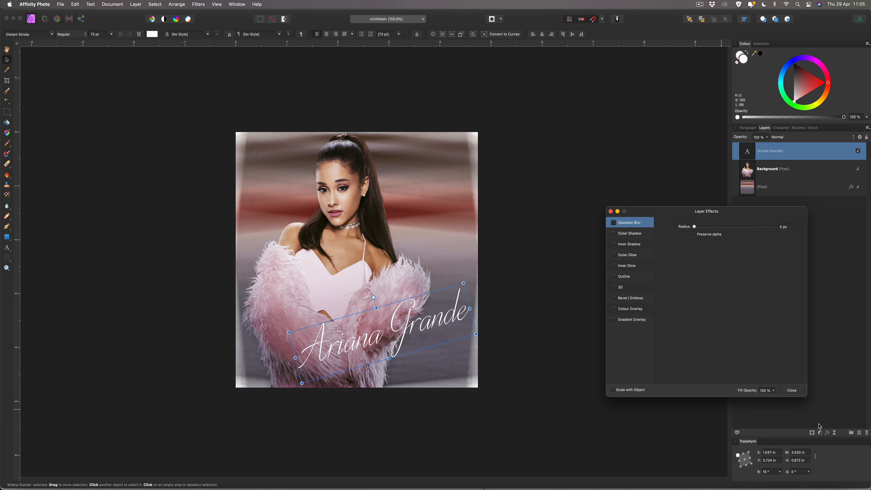
left_click(614, 234)
left_click(627, 235)
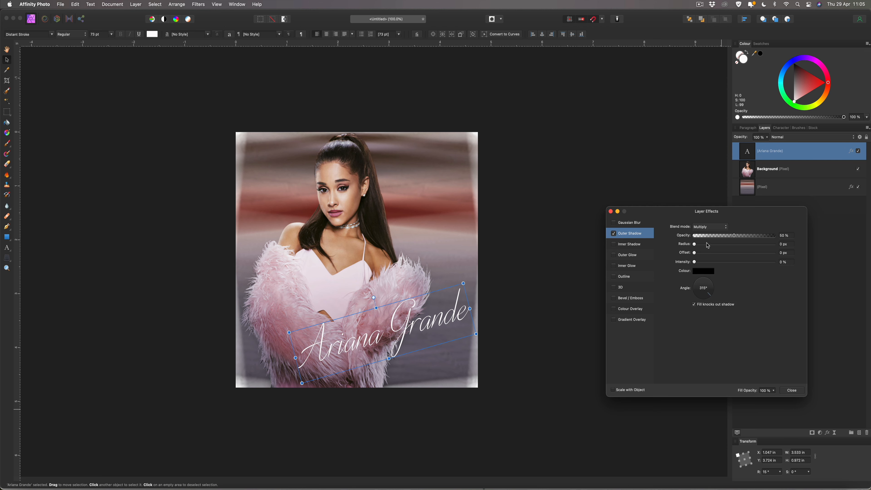
left_click(792, 245)
type("2")
key("Tab")
type("2")
key("Return")
Set the title shadow's radius and offset to 3 px, close the effects, and deselect the text
left_click(791, 244)
type("3")
key("Tab")
type("3")
key("Return")
left_click(792, 390)
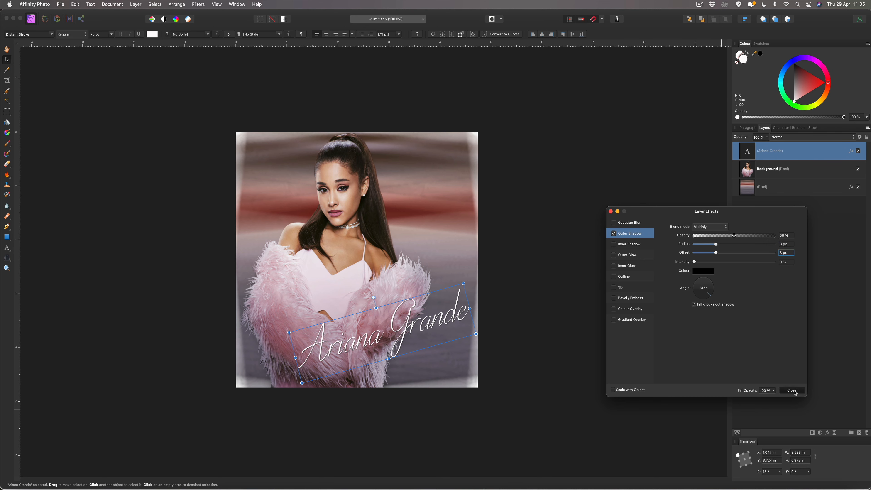
left_click(642, 321)
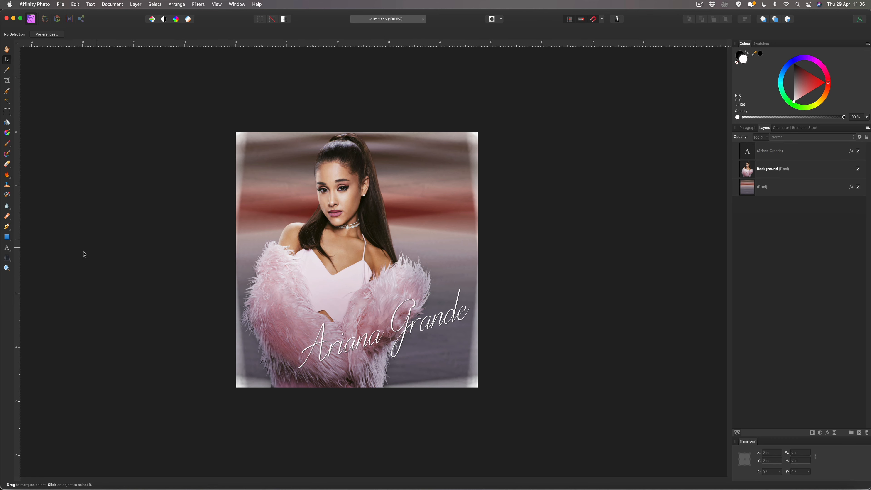
Draw a rectangle covering the whole canvas, remove its fill, and give it a white 4 pt stroke
left_click(7, 238)
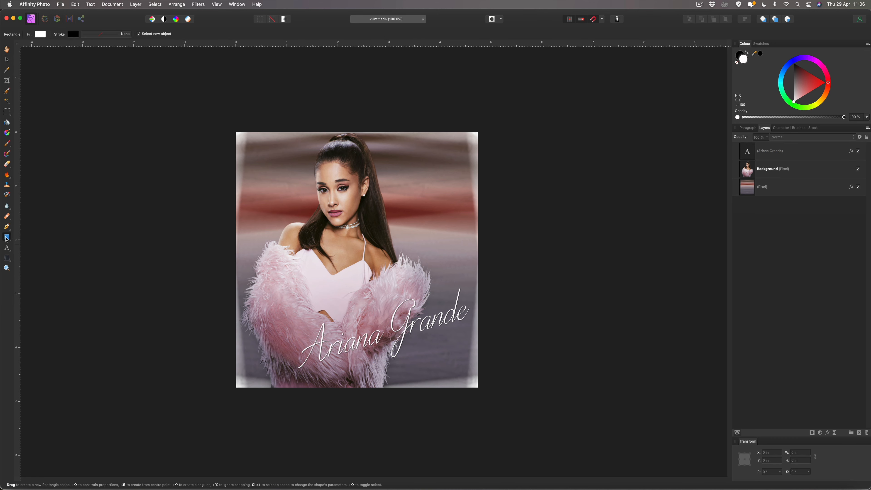
left_click_drag(236, 132, 477, 389)
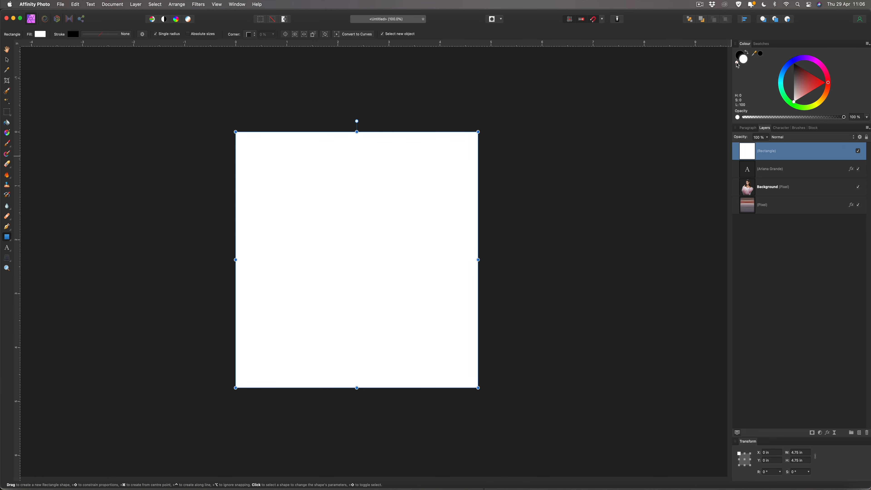
left_click(737, 64)
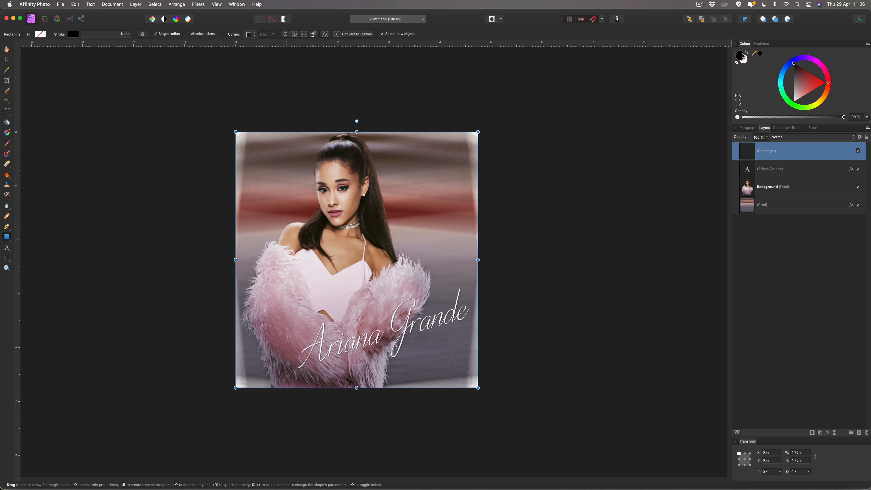
left_click(793, 102)
left_click(103, 35)
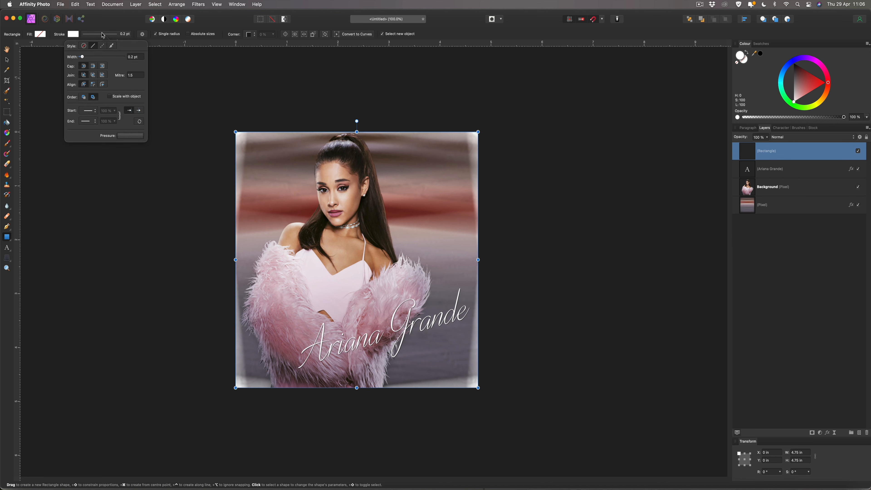
left_click_drag(84, 58, 95, 60)
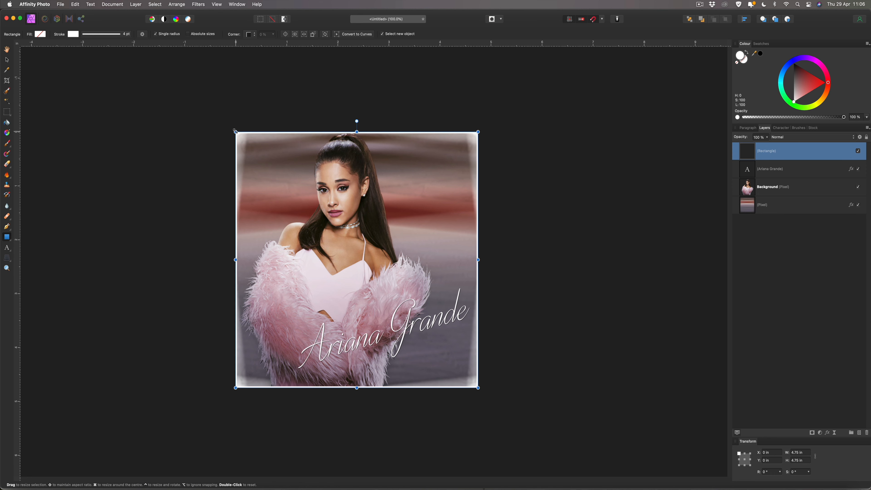
Shrink the rectangle about its centre to about 4.53 in wide and high, and set its stroke width to 1.5 pt
mouse_move(235, 131)
left_mouse_down()
mouse_move(243, 146)
mouse_move(238, 140)
left_mouse_up()
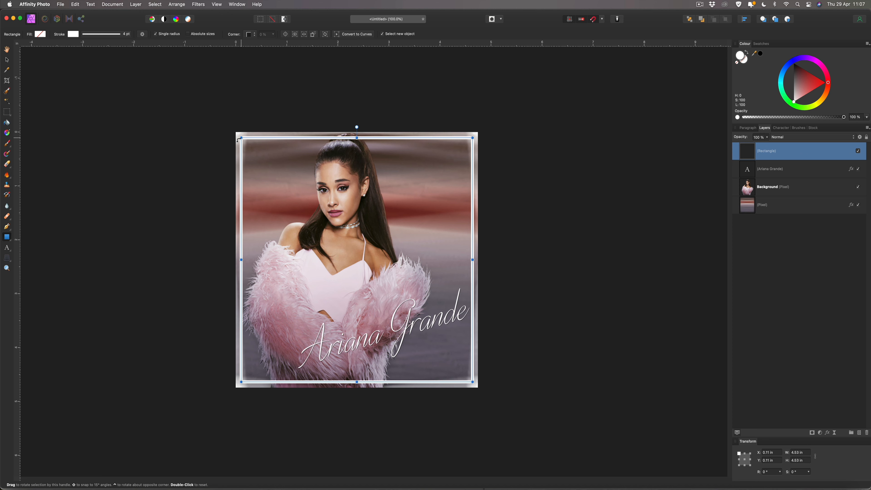
left_click(113, 34)
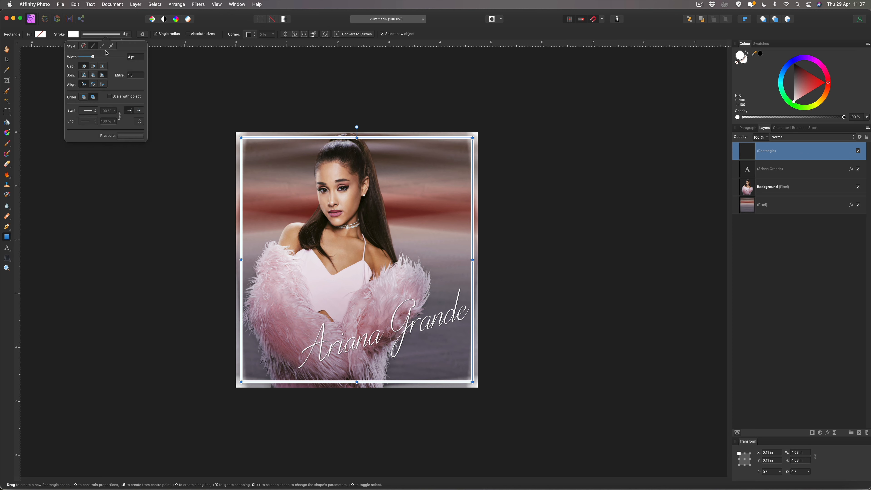
left_click_drag(93, 57, 92, 59)
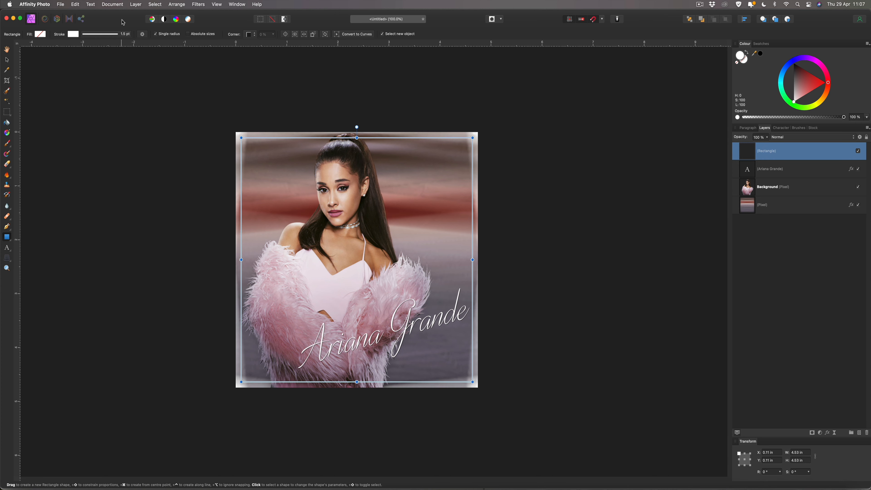
Add an Outer Shadow with 3 px radius and 3 px offset to the frame rectangle, and deselect it
left_click(7, 60)
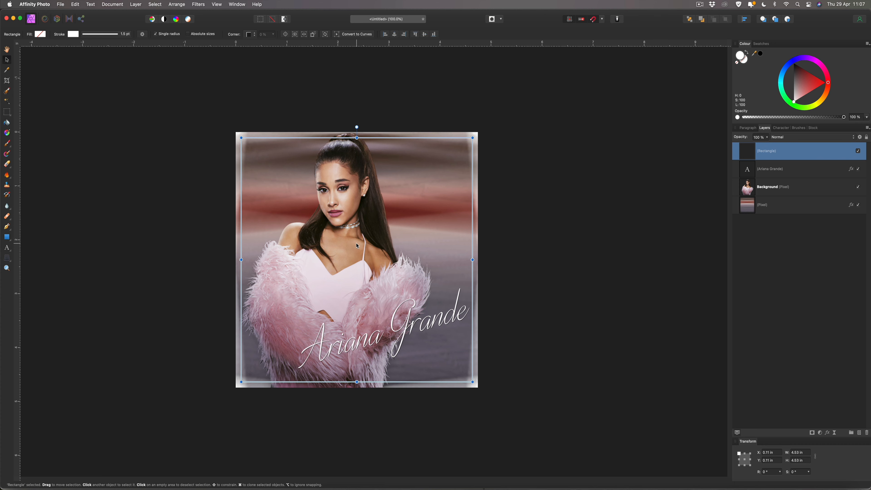
left_click_drag(358, 246, 360, 249)
left_click(828, 433)
left_click(614, 234)
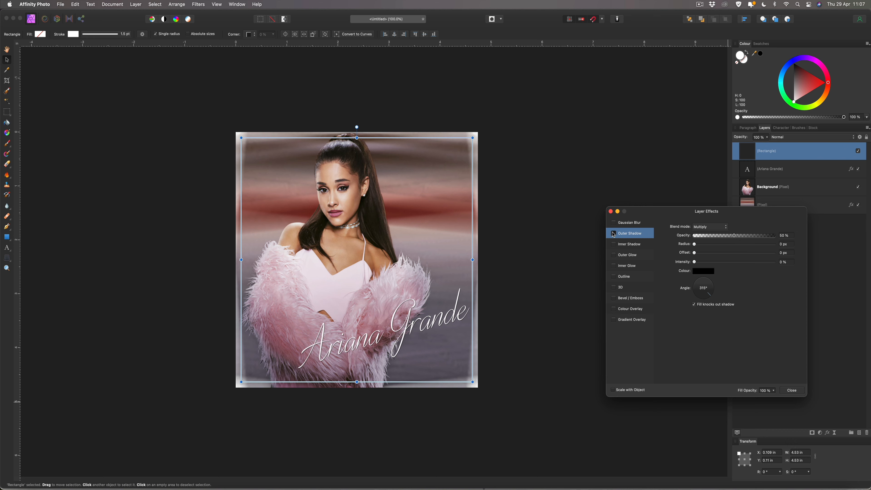
left_click(786, 244)
type("3")
key("Tab")
type("3")
key("Return")
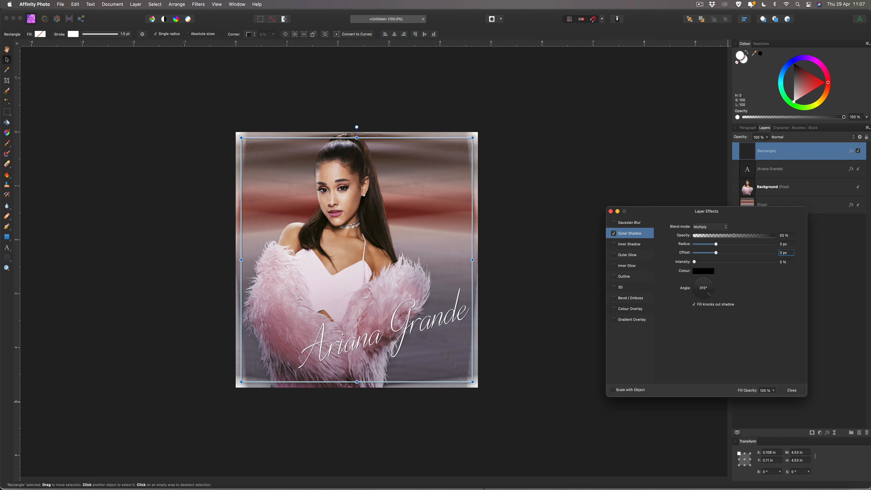
left_click(792, 390)
left_click(655, 343)
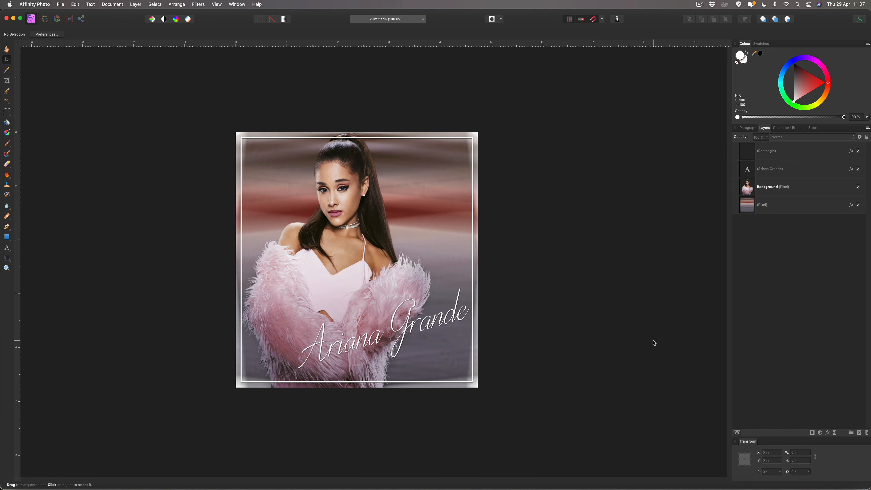
Add white artistic text reading "Positions" at about 68.4 pt across the upper part of the portrait
key("super+0")
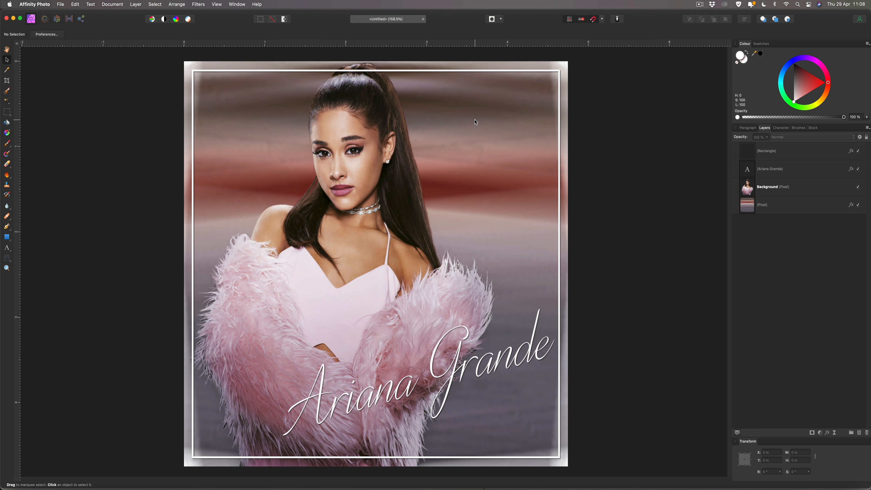
left_click(8, 251)
left_click(38, 249)
left_click_drag(329, 125, 359, 178)
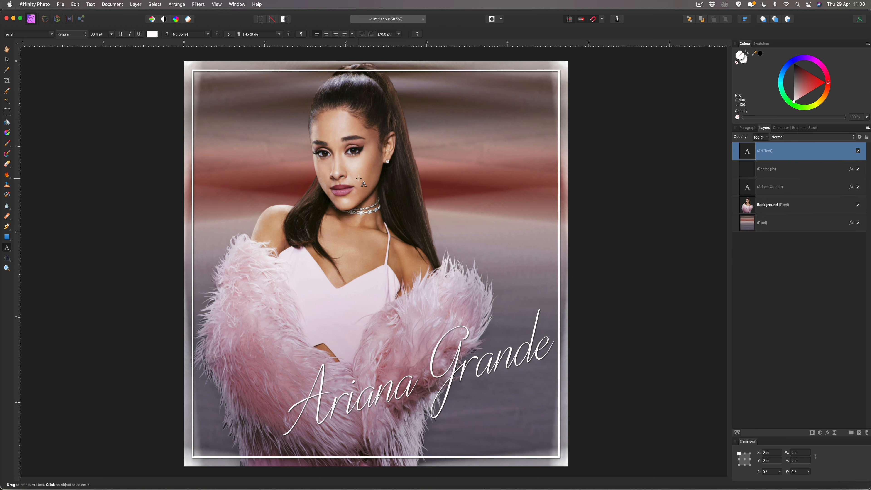
type("Pos")
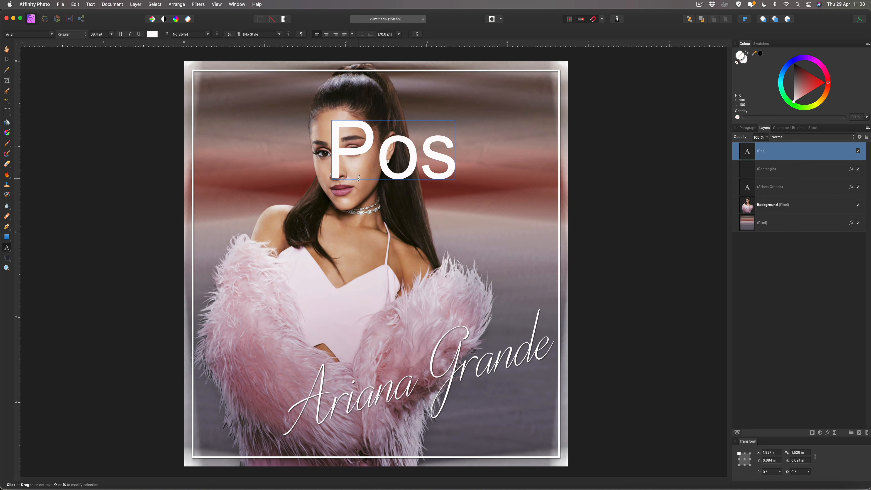
type("itions")
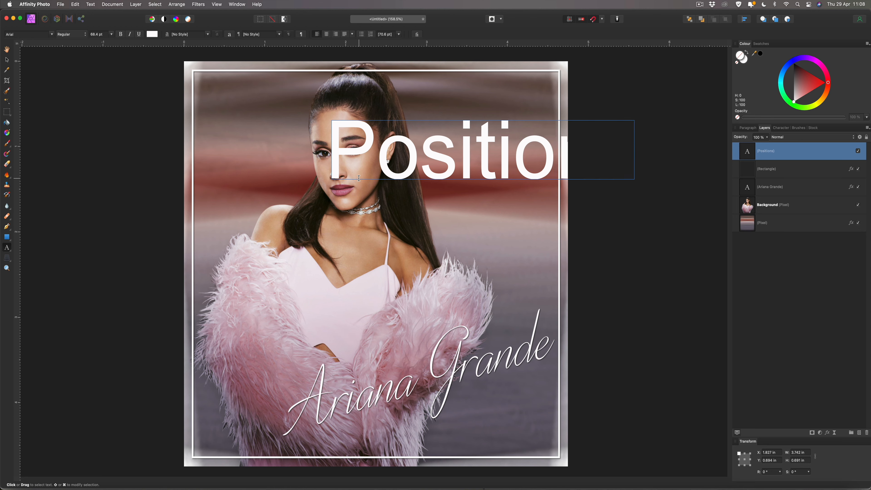
Set the whole "Positions" text to the Great Vibes font at 47 pt
key("super+a")
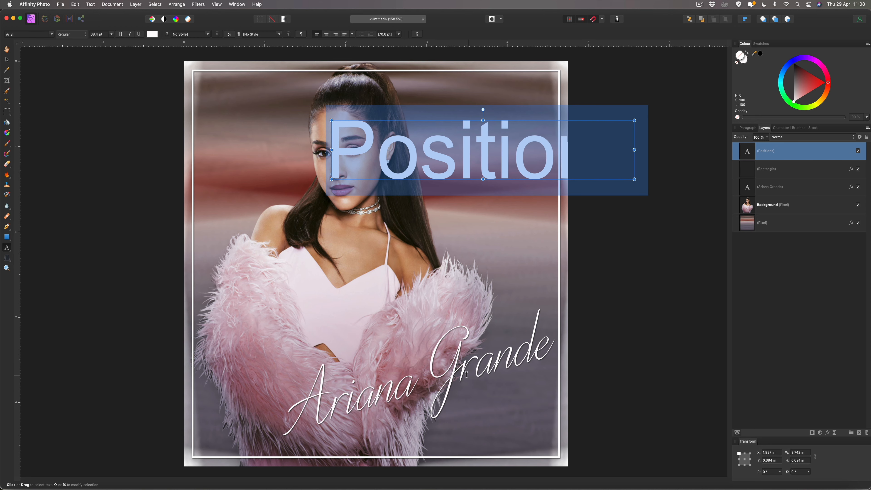
left_click(52, 34)
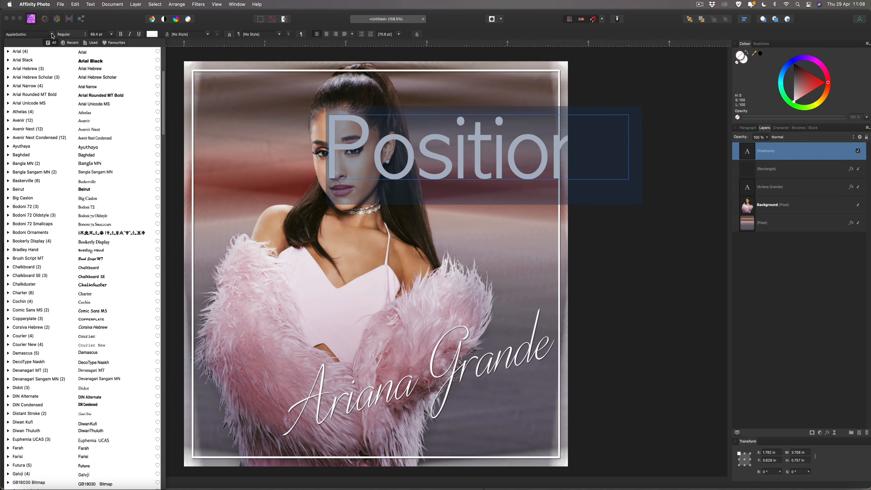
scroll(143, 419, "down", 2)
scroll(143, 419, "down", 15)
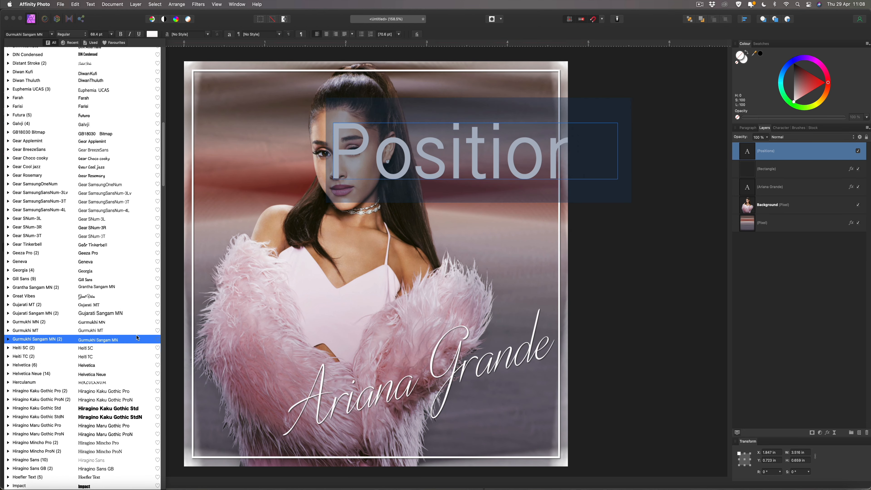
left_click(109, 297)
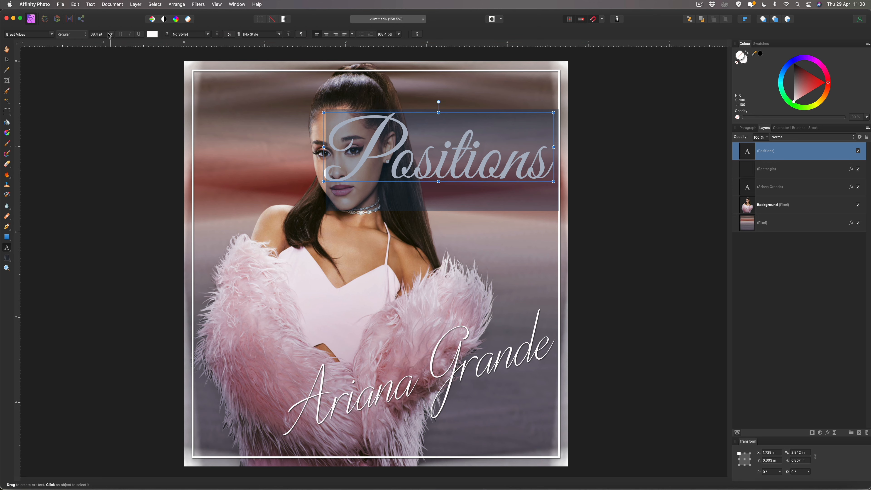
left_click(101, 35)
type("47")
key("Return")
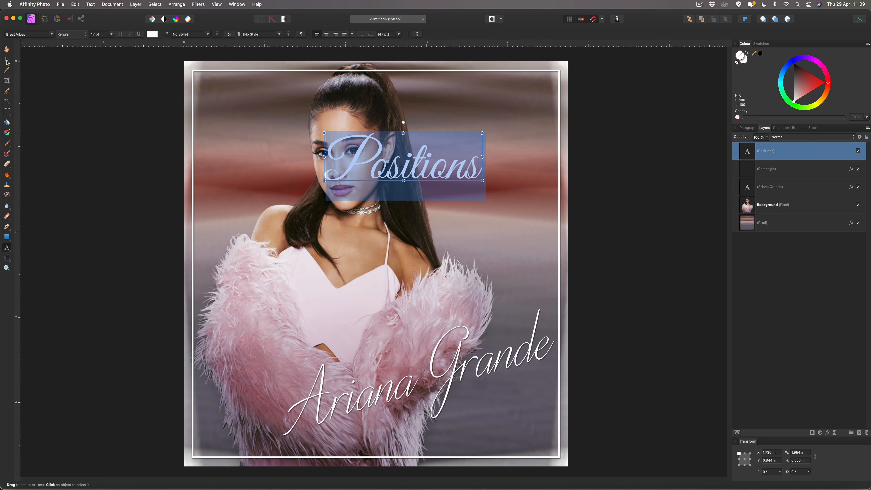
Add an Outer Shadow effect to the "Positions" text with a 3 px radius and 3 px offset
left_click(7, 61)
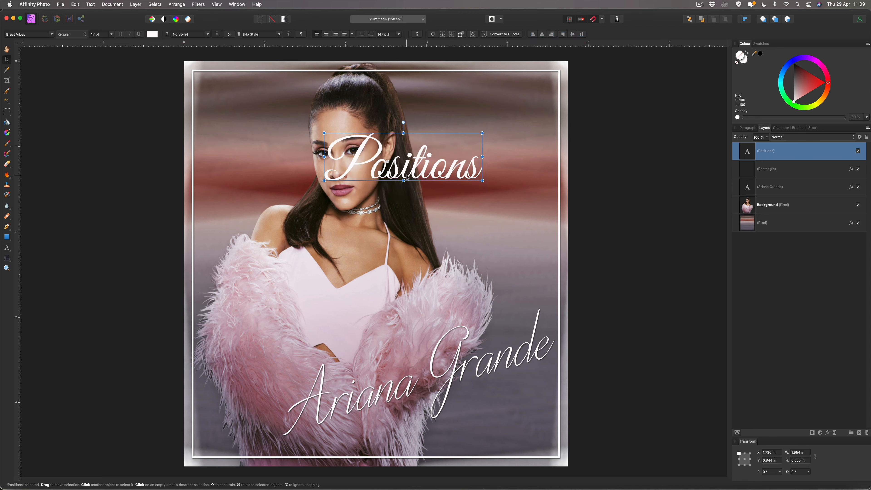
left_click(828, 433)
left_click(614, 234)
left_click(785, 243)
type("3")
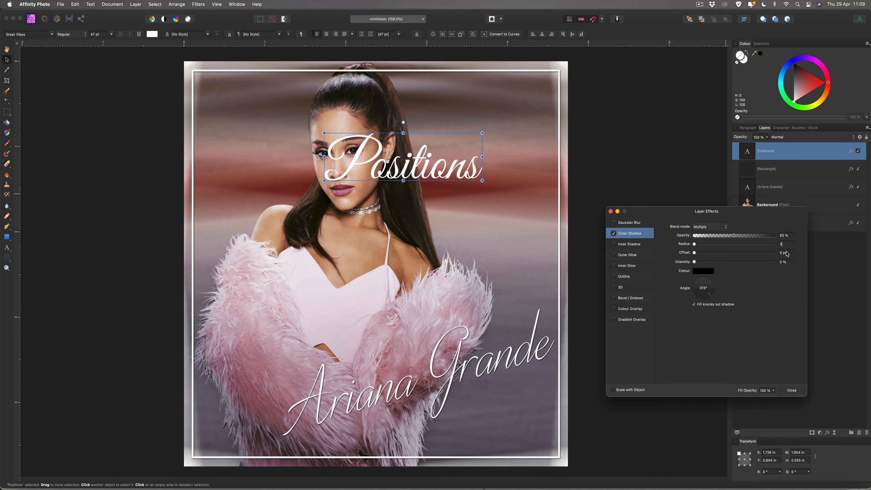
key("Tab")
type("3")
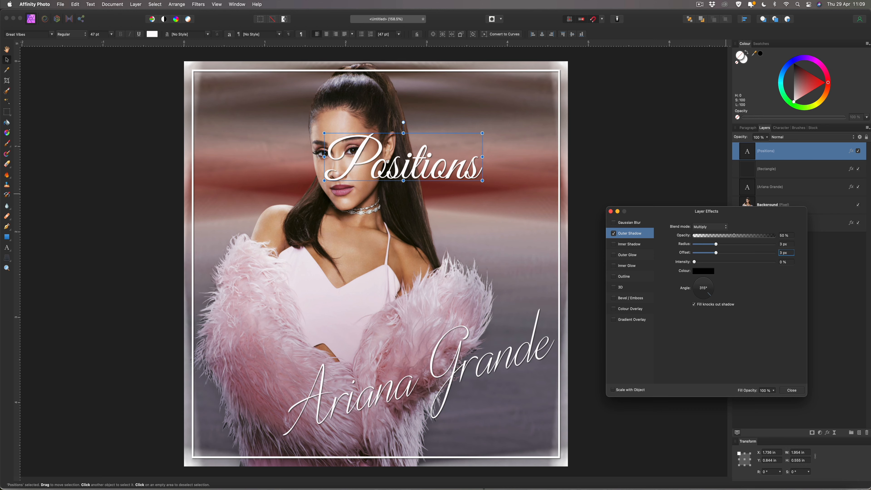
Move the "Positions" text to the cover's upper-right corner inside the frame and reorder its layer beneath the portrait cut-out
left_click(792, 390)
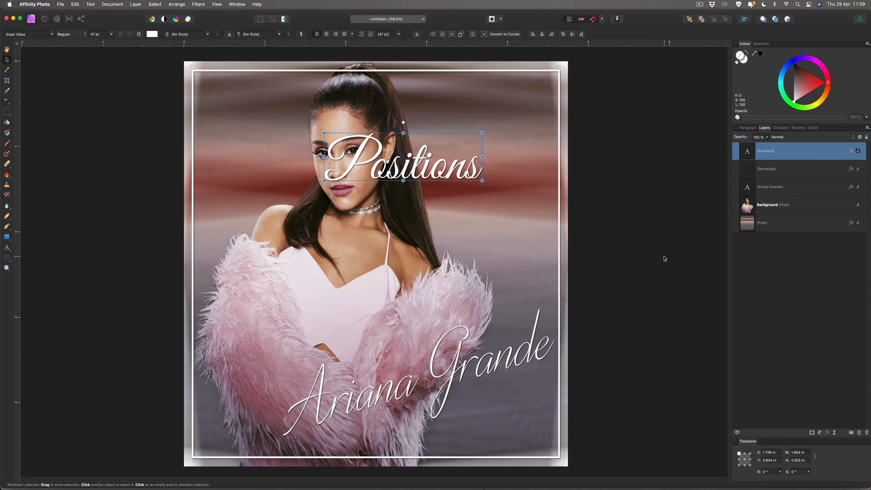
left_click_drag(407, 157, 468, 109)
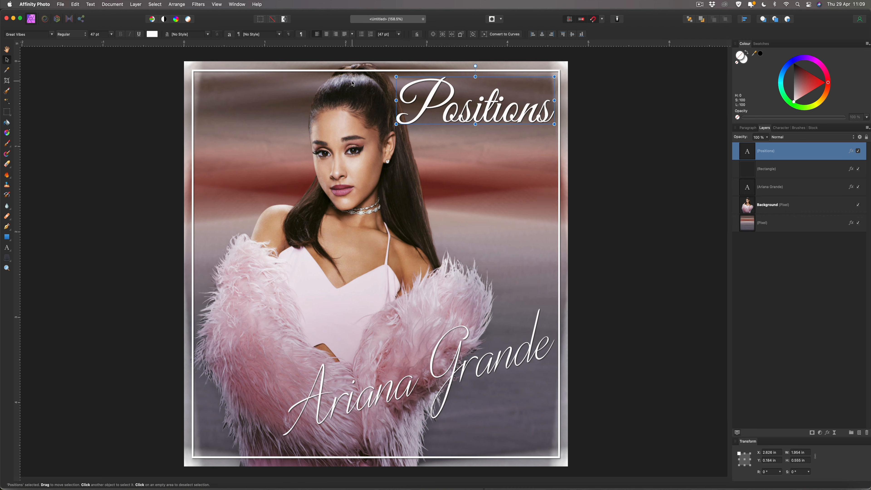
left_click_drag(766, 151, 761, 212)
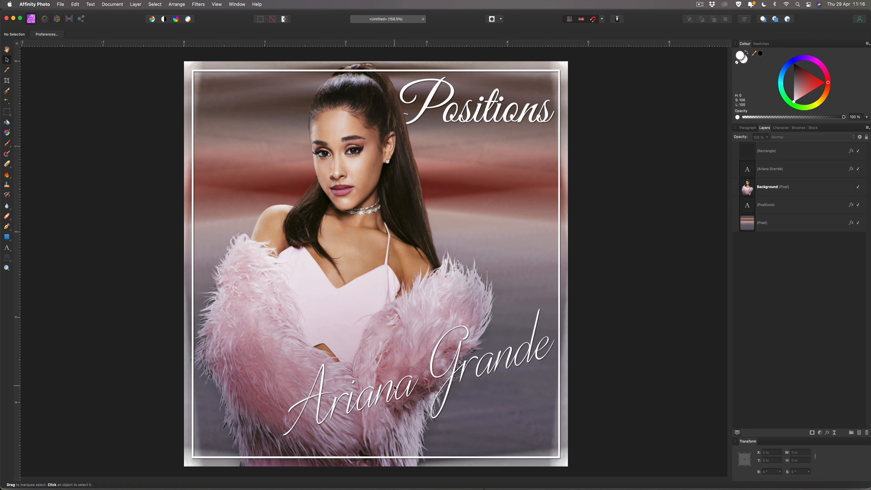
Shift the slanted "Ariana Grande" text slightly lower on the cover and deselect it
left_click_drag(396, 388, 394, 405)
left_click(620, 343)
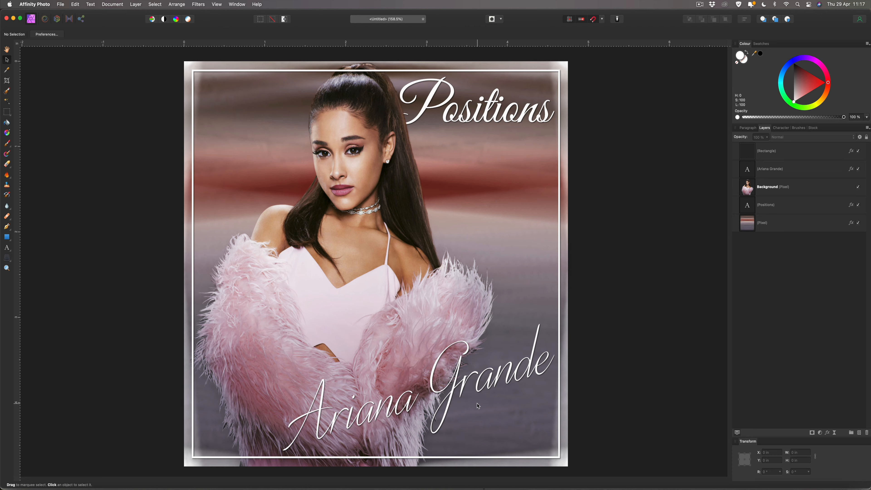
Switch to Safari, open google.co.uk and search for "parental advisory logo"
left_click(69, 487)
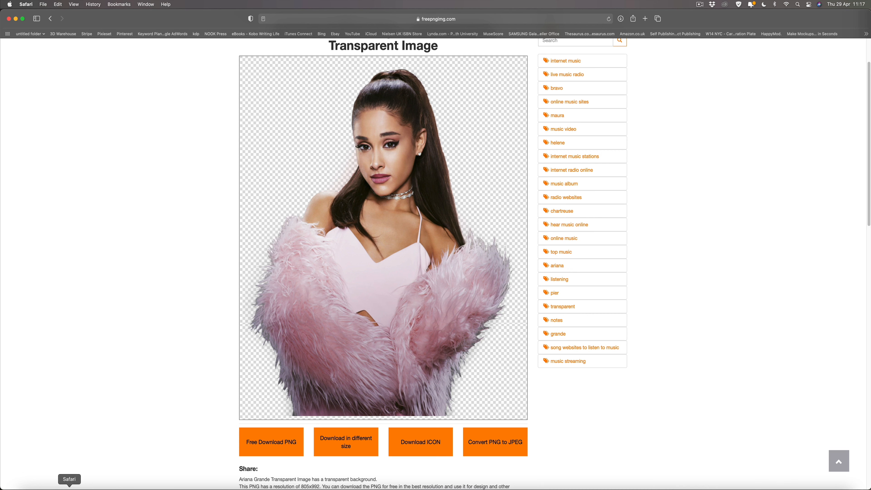
left_click(369, 18)
type("google.co.uk")
key("Return")
type("parental")
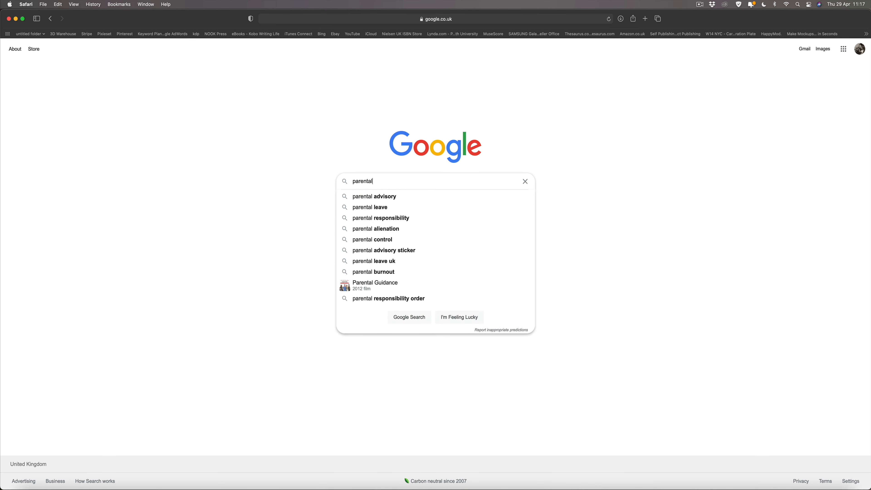
key("Down")
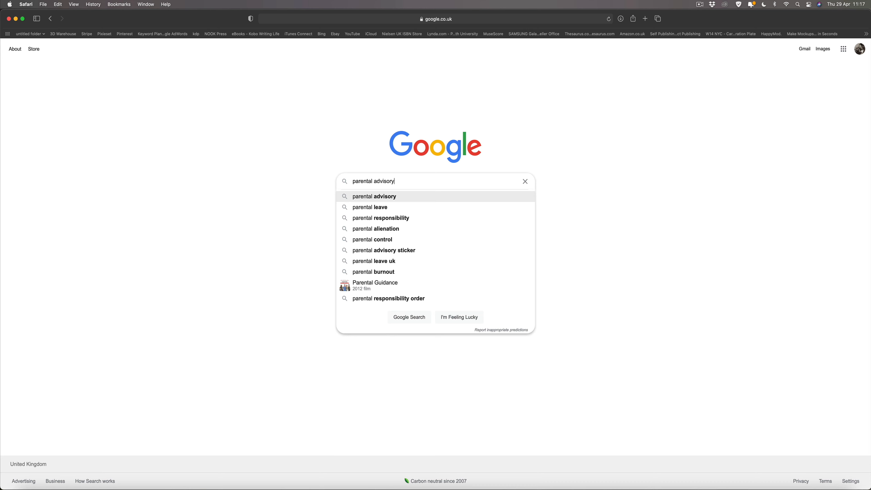
type("logo")
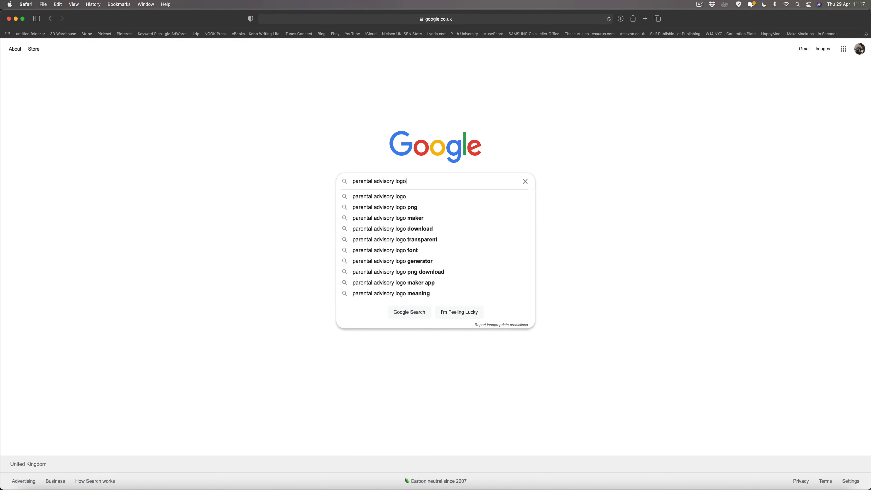
key("Return")
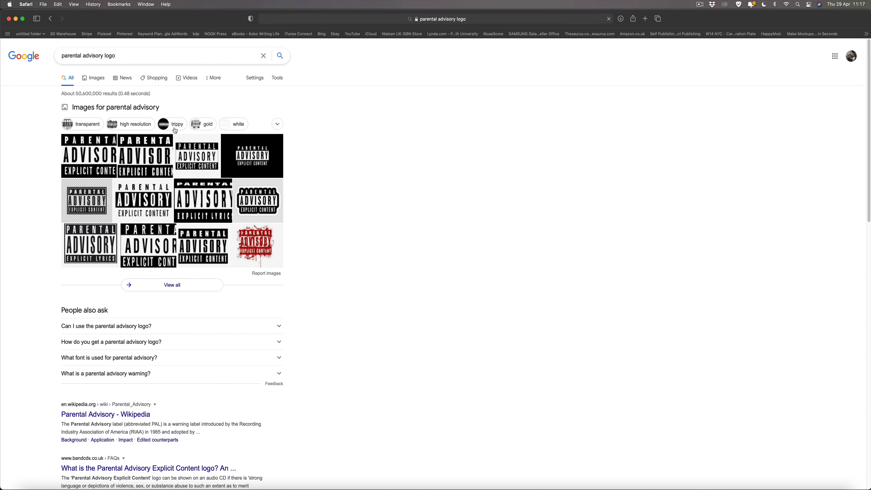
Open the Wikipedia parental advisory label from the image results and load it into Affinity Photo as a separate document
left_click(97, 78)
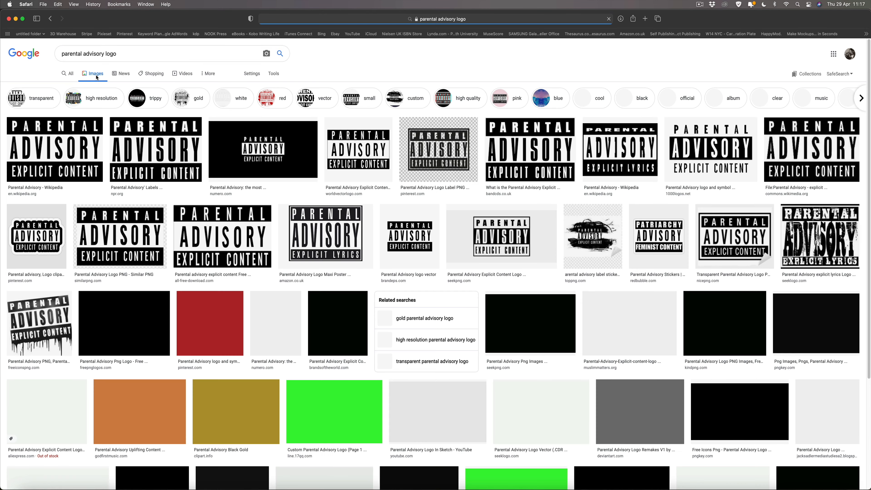
left_click(93, 140)
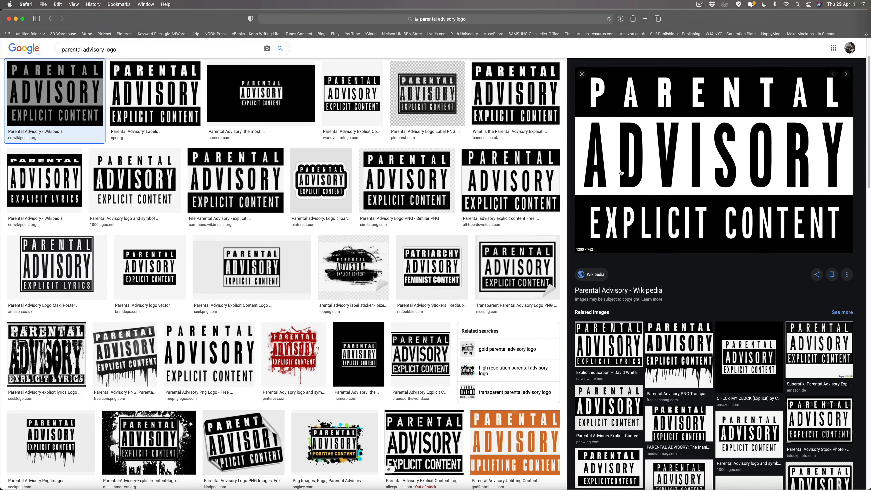
left_click_drag(687, 108, 388, 487)
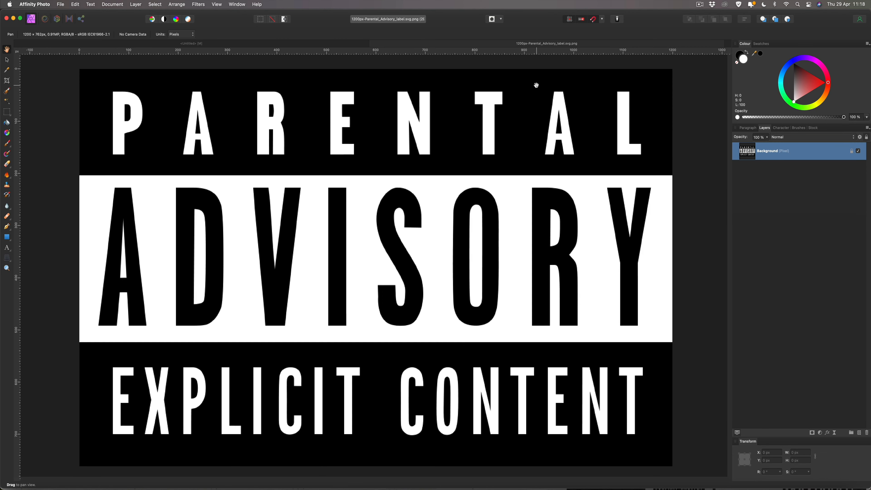
Paste the advisory label into the cover document and shrink it to about 0.65 × 0.42 in near the lower-right corner
left_click(335, 44)
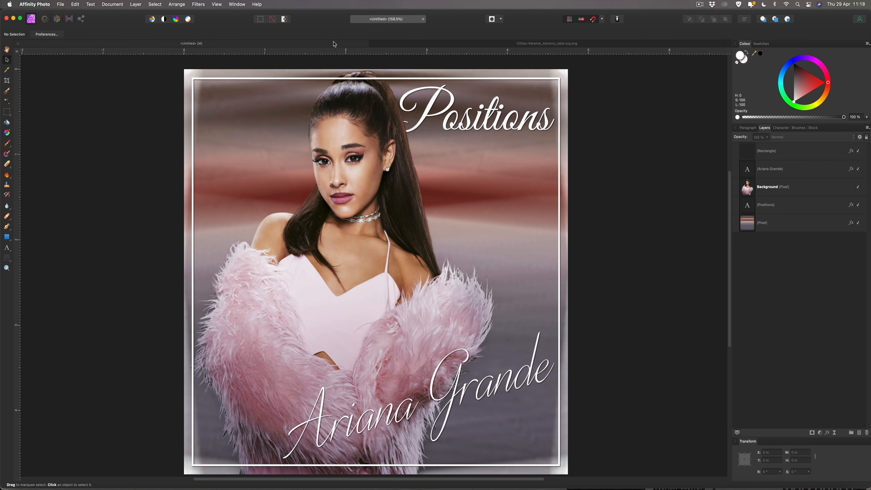
key("super+v")
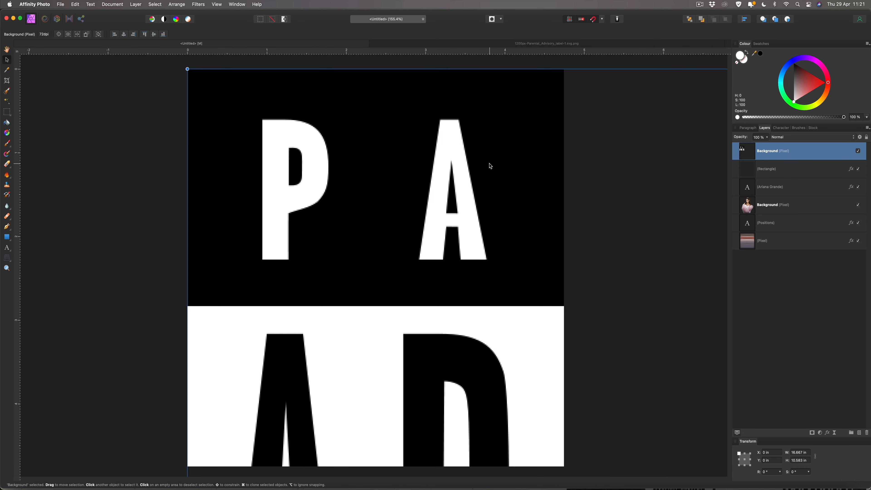
key("super+minus")
key("super+minus")
key("super+minus")
key("super+minus")
key("super+minus")
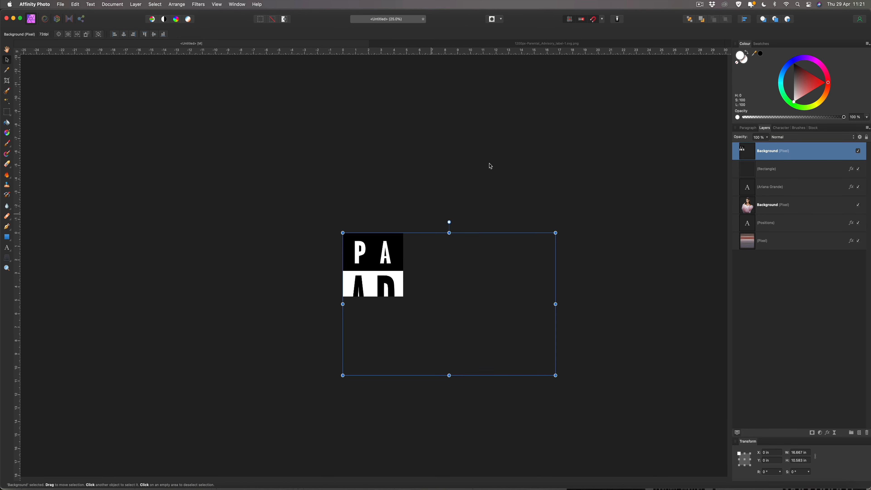
left_click_drag(343, 233, 398, 293)
key("super+0")
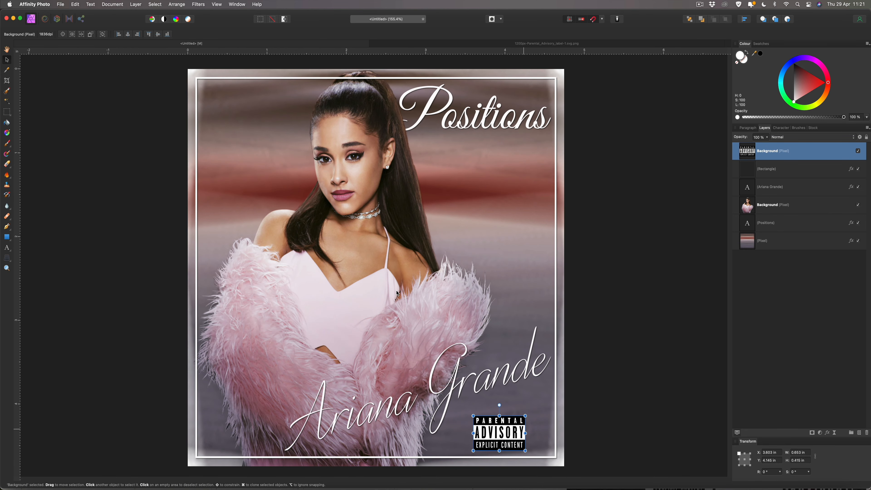
Move the advisory label just inside the frame's lower-right corner and enlarge it to about 0.84 × 0.53 in
left_click_drag(509, 425, 539, 436)
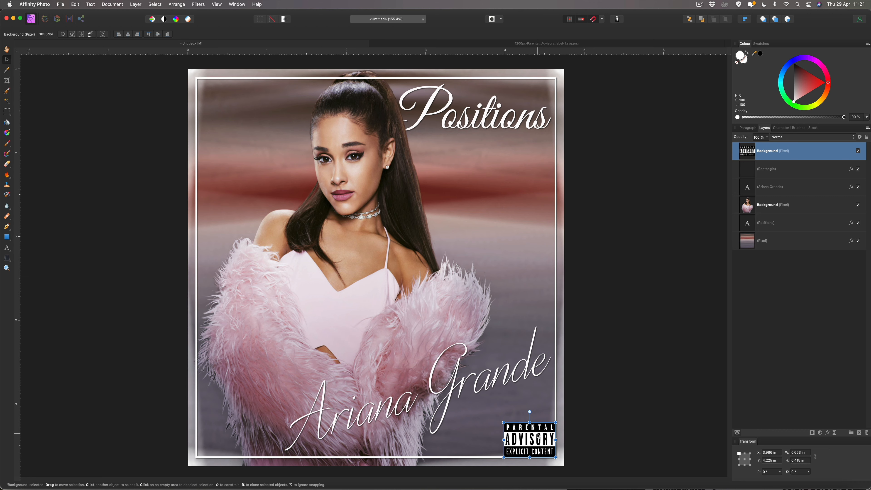
left_click_drag(538, 437, 538, 434)
left_click(635, 401)
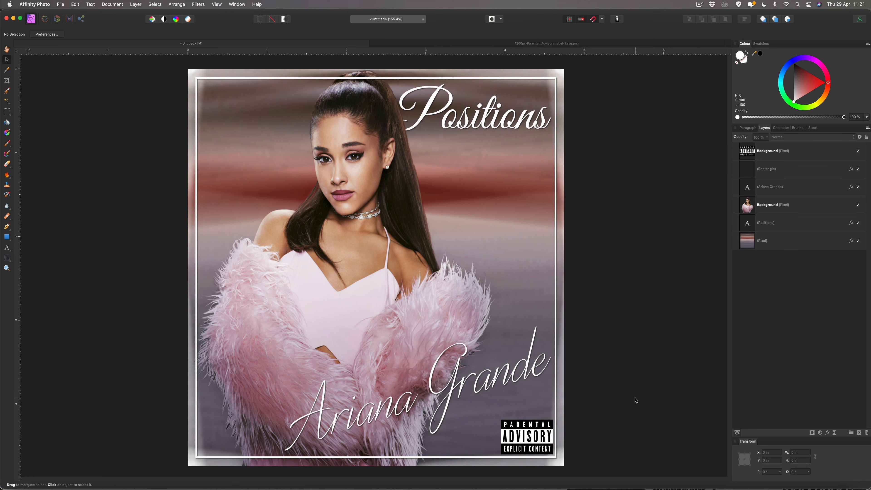
left_click(527, 431)
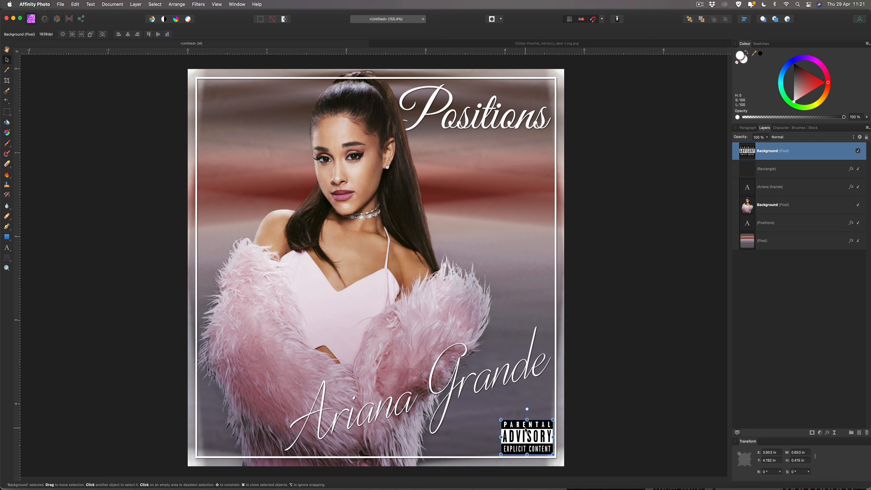
left_click_drag(501, 419, 487, 410)
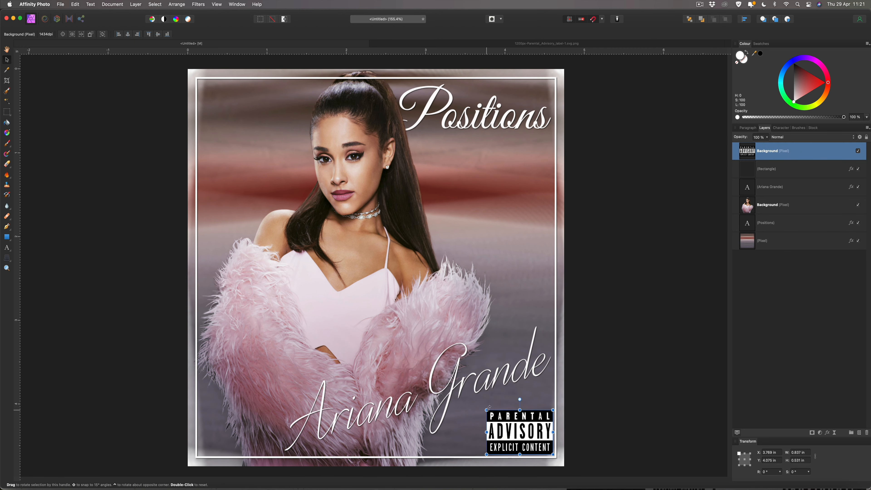
left_click(596, 406)
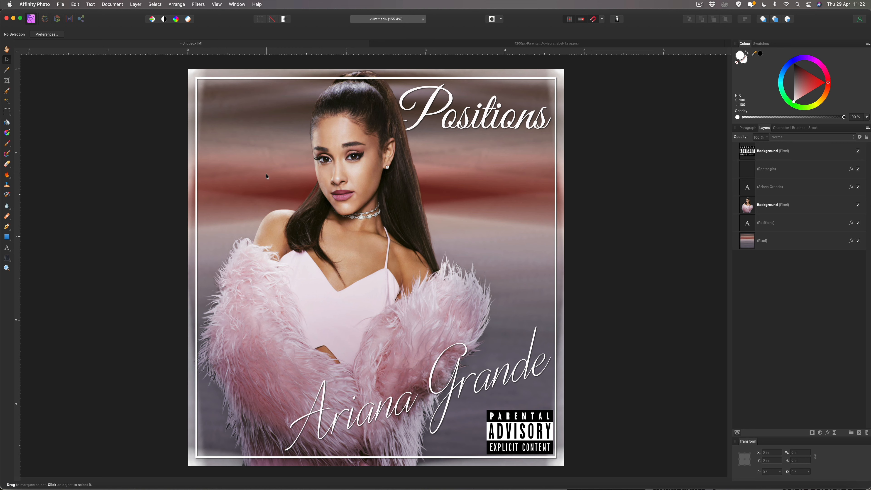
Draw a rounded rectangle about 1.22 × 1.47 in inside the frame's upper-left corner
left_click(8, 240)
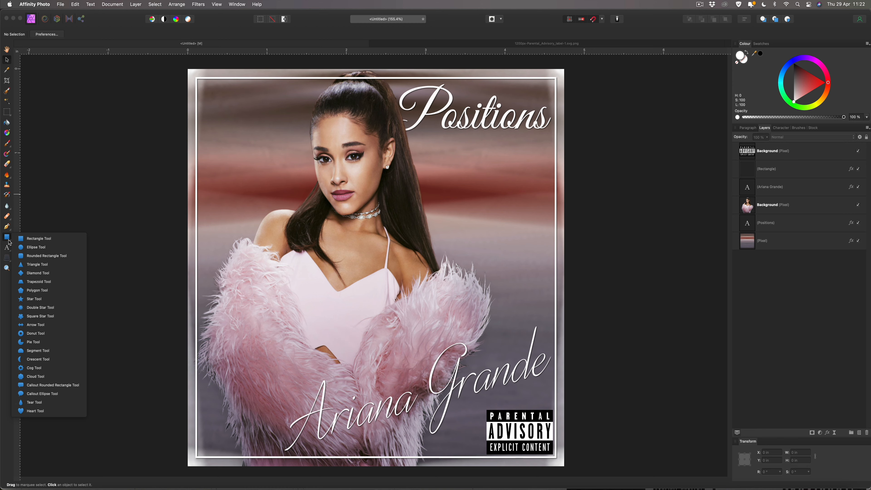
left_click(60, 257)
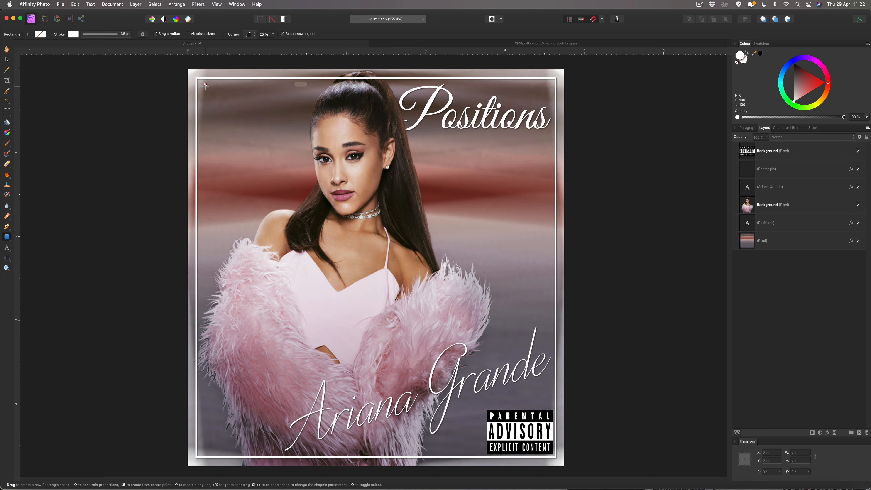
left_click_drag(207, 84, 298, 205)
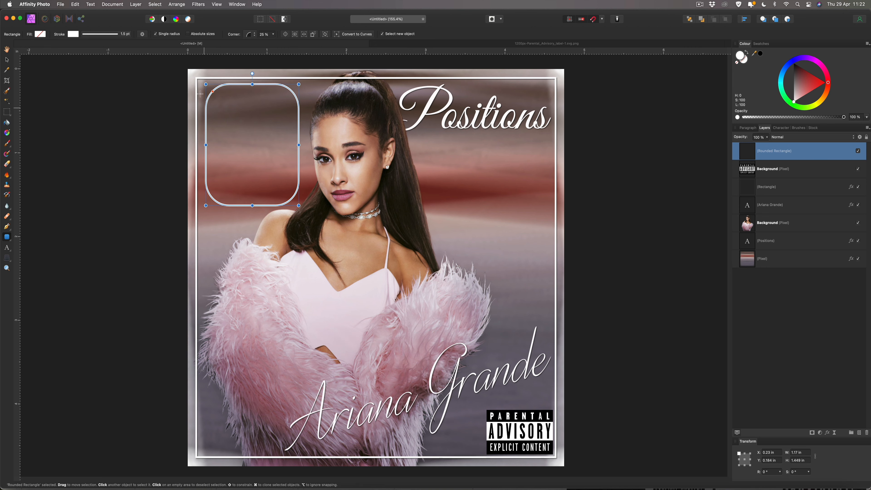
left_click_drag(203, 82, 202, 82)
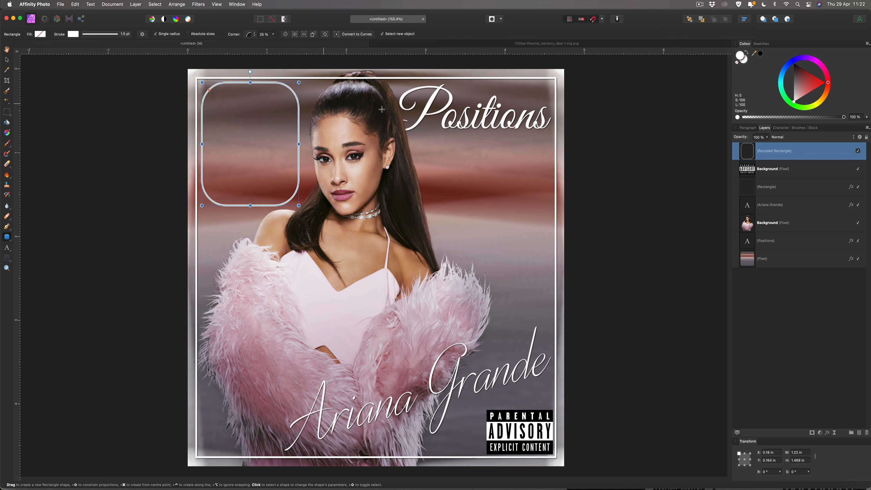
Remove the rounded rectangle's stroke and fill it with the background stripe's red, muted to H 5, S 29, L 38
left_click(737, 62)
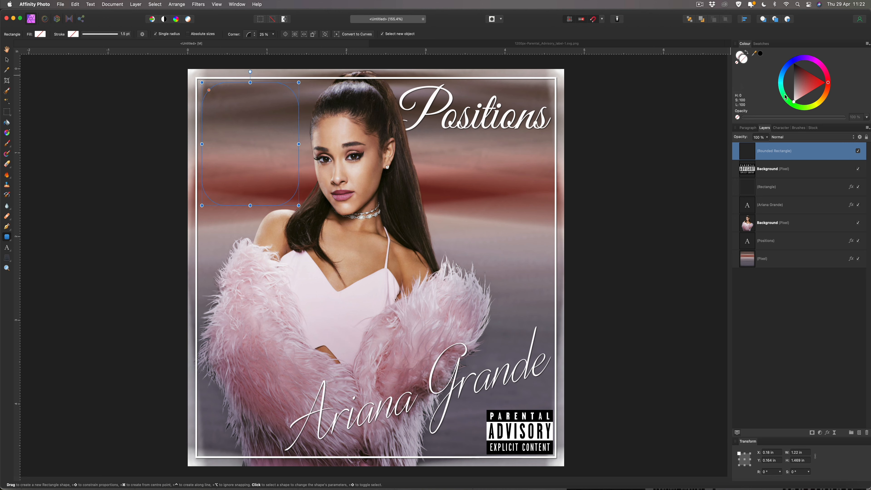
left_click_drag(752, 56, 466, 198)
left_click(761, 55)
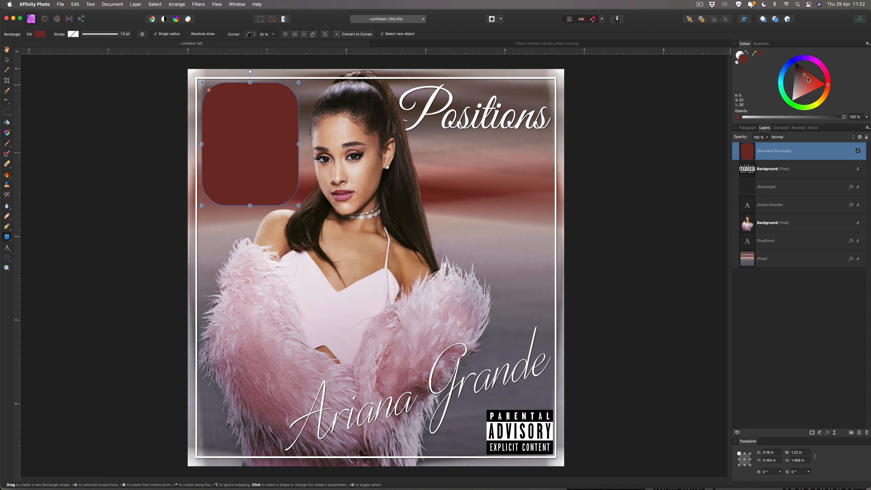
left_click_drag(805, 75, 802, 78)
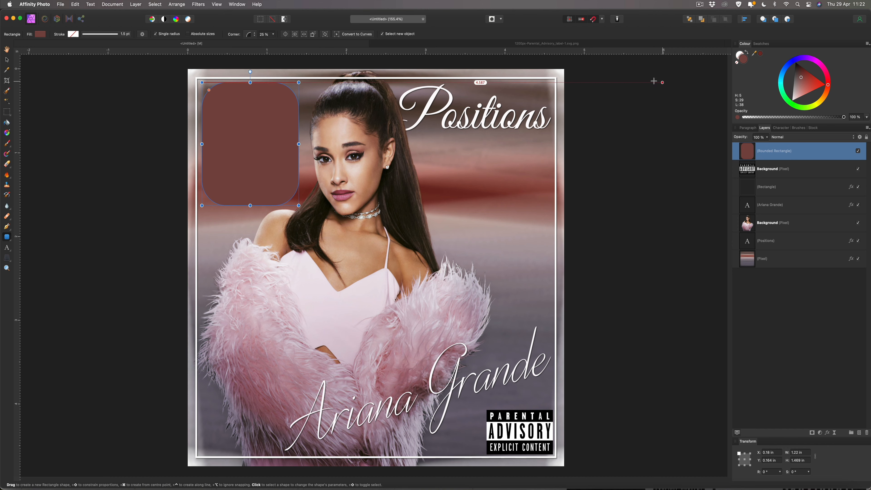
left_click(6, 59)
key("super+d")
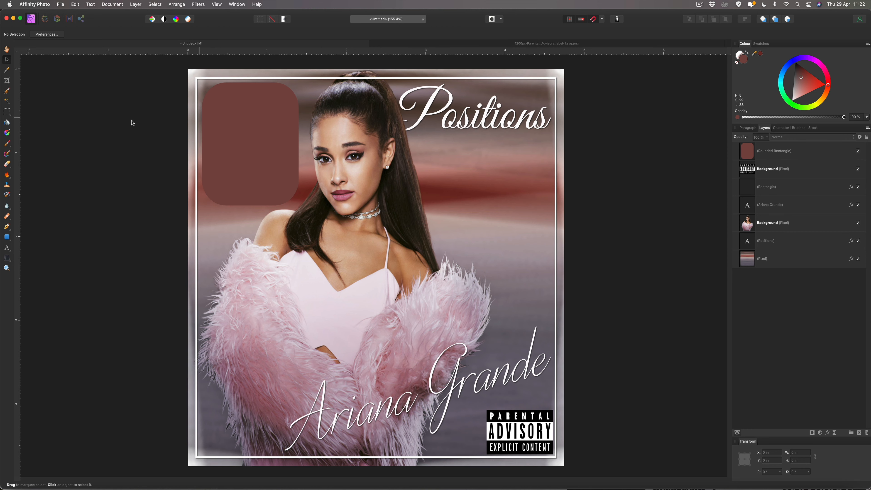
Add a text frame about 0.97 × 1.24 in inside the rounded rectangle, reading "FEATURING"
left_click(7, 248)
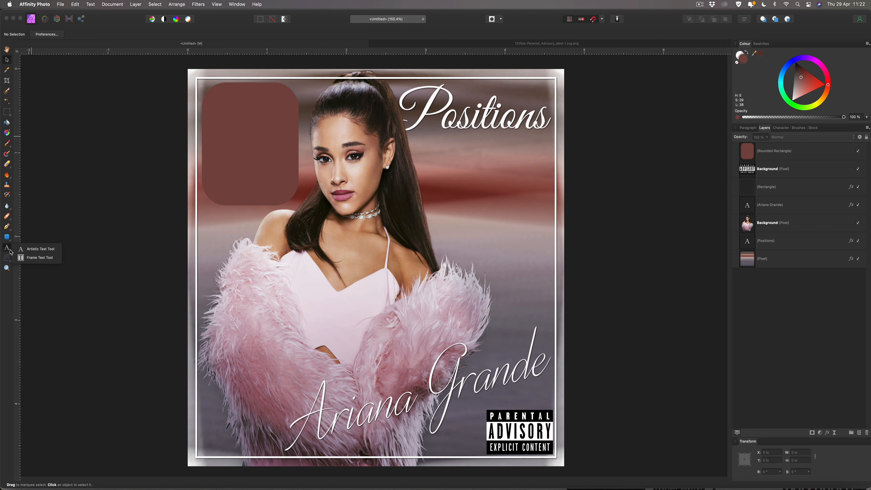
left_click(34, 254)
left_click_drag(212, 93, 289, 197)
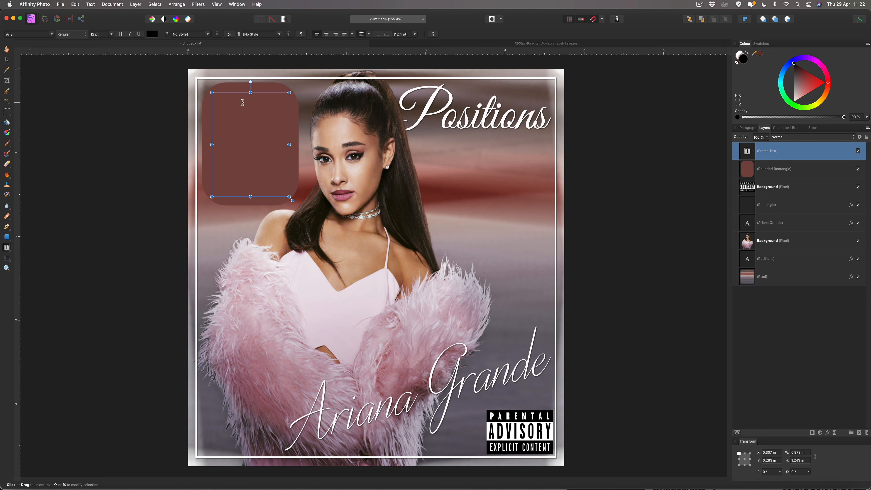
type("FEATURING")
Centre the "FEATURING" text in its frame and colour it white
double_click(243, 99)
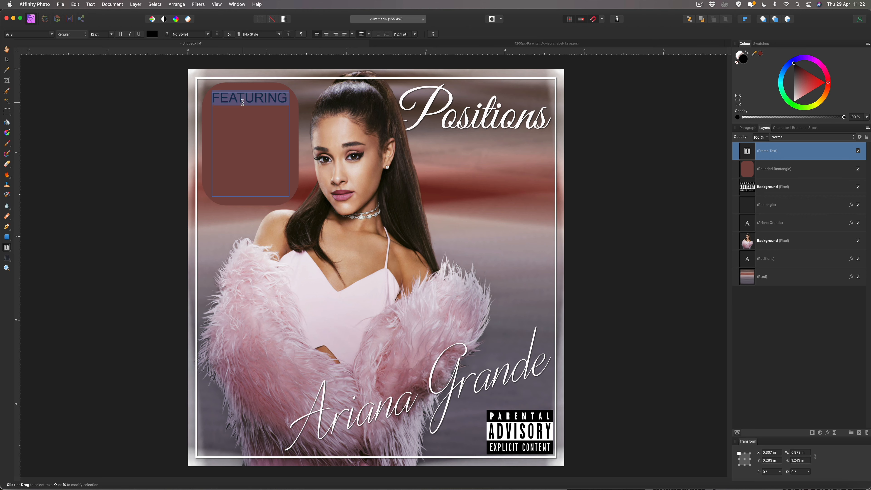
left_click(327, 34)
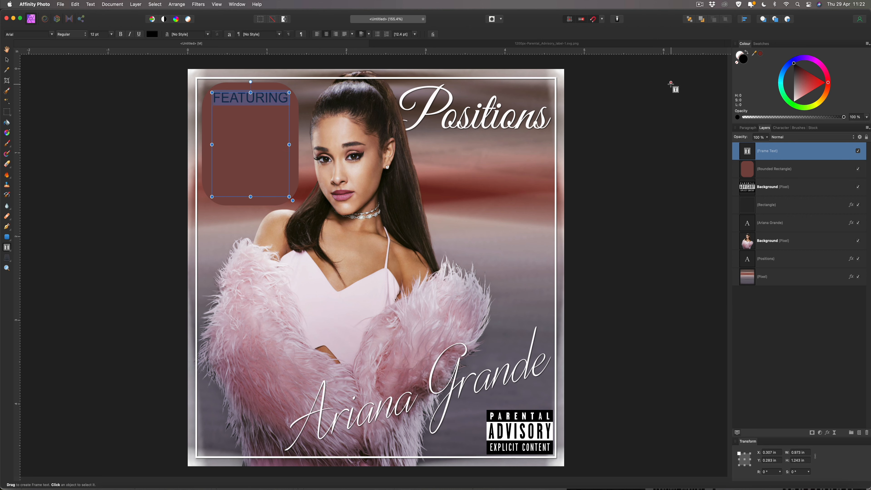
left_click(794, 102)
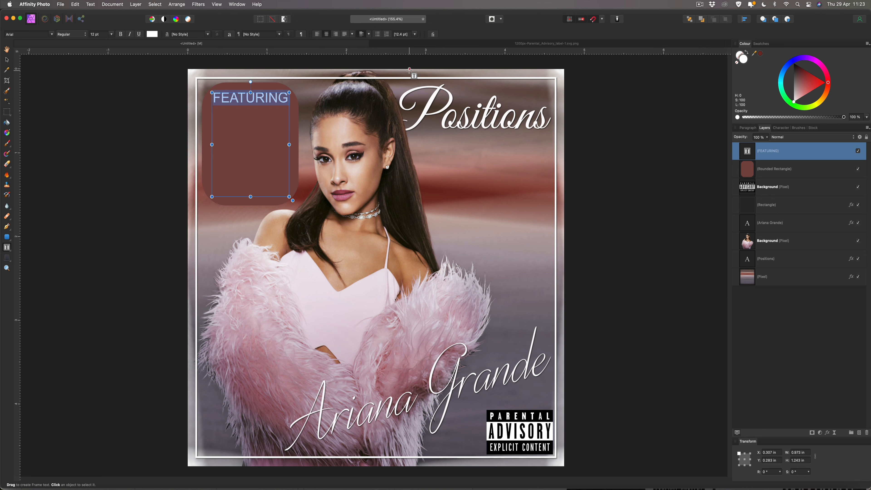
left_click(287, 98)
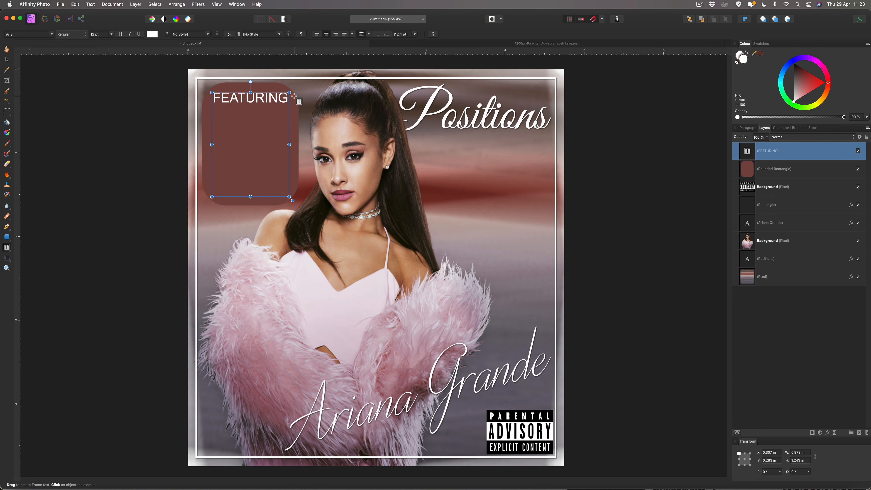
Add the lines "SHUT UP", "34+35", "MOTIVE" and "JUST LIKE MAGIC" below "FEATURING" in the text frame
key("Return")
type("SHUT UP")
key("Return")
type("34+35")
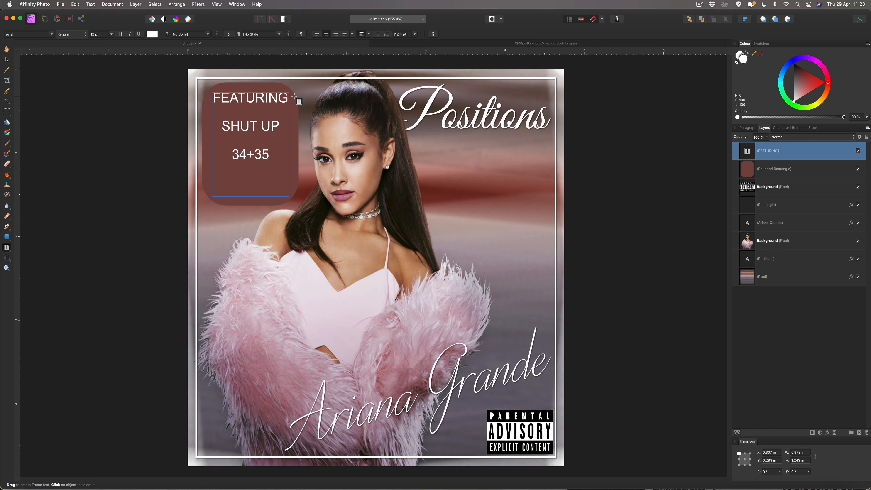
key("Return")
type("MOTIVE  JUST LIKE")
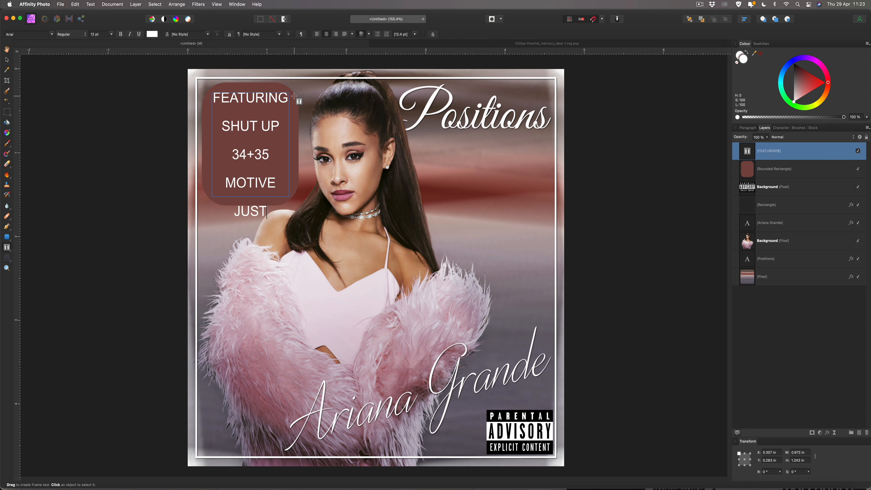
type(" MAGIC")
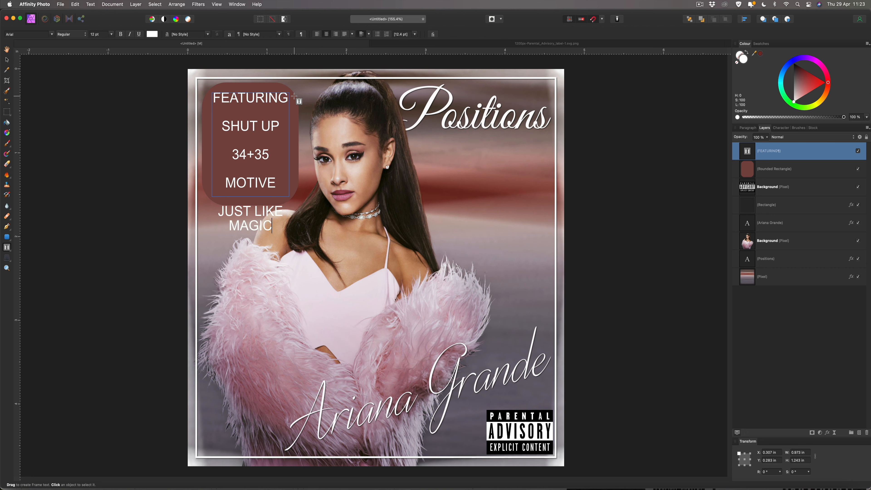
Continue the track list with the lines "OFF THE TABLE" and "SIX THIRTY"
key("Return")
type("OFF THE TAB")
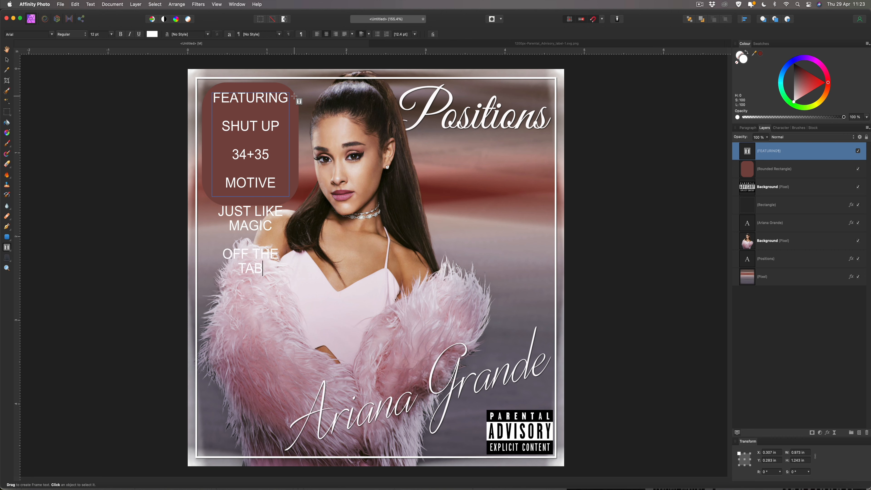
type("LE")
key("Return")
key("Return")
type("SIX")
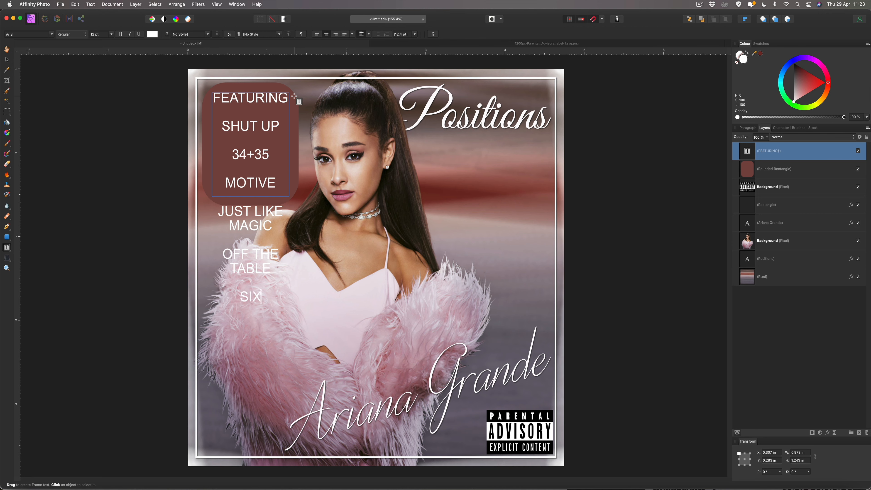
type(" THIRTY")
Set the song titles below "FEATURING" to a font size of 8 pt
left_click_drag(222, 125, 285, 291)
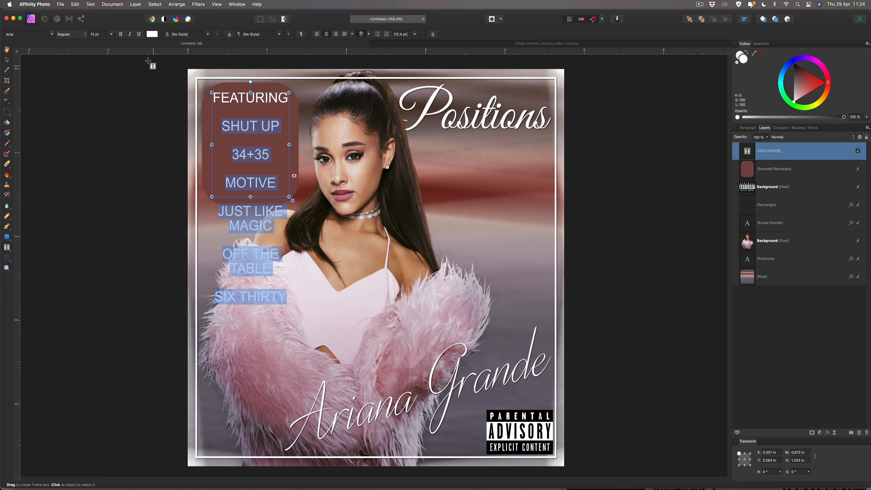
left_click(111, 34)
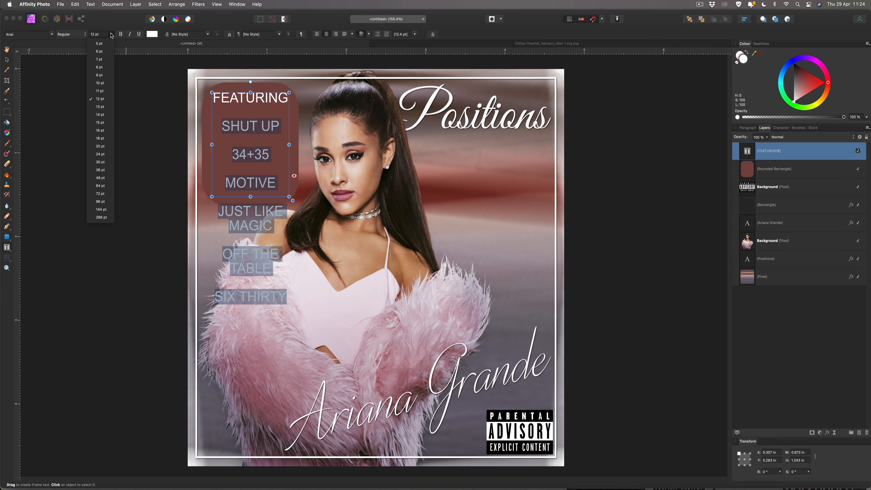
left_click(102, 67)
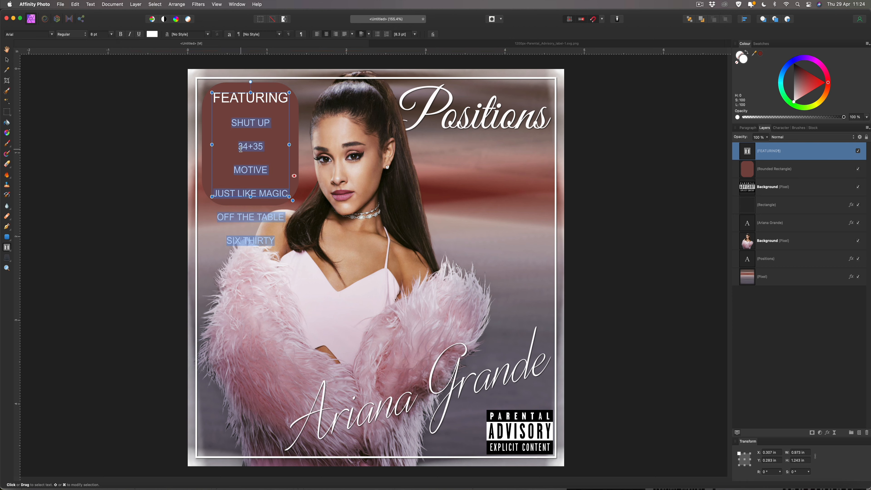
Tighten the song titles' line spacing with a leading override of 1 pt
left_click(780, 130)
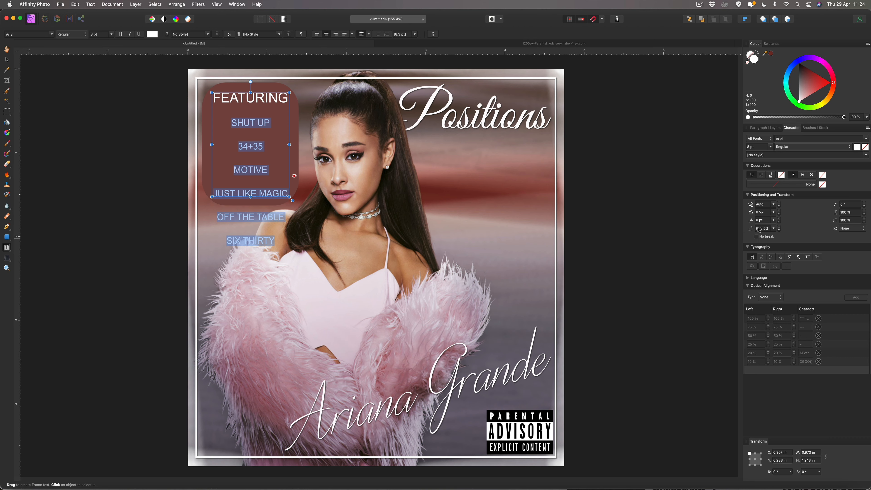
left_click(772, 230)
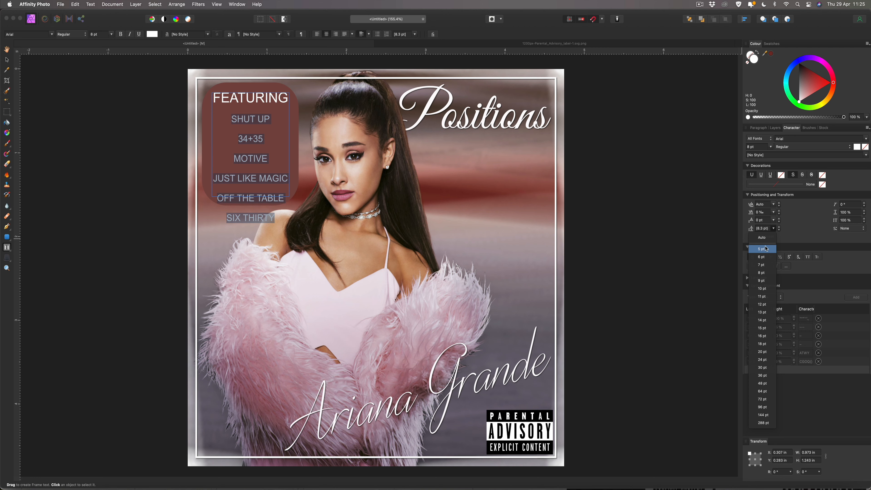
left_click(764, 230)
left_click(763, 228)
type("1")
key("Return")
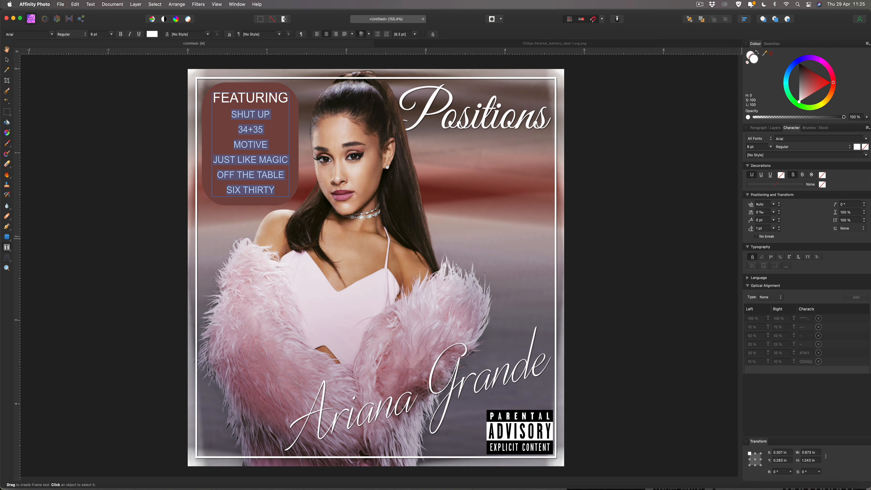
Shift the text frame slightly up and left on its panel, and set the rounded rectangle's corner radius to 10%
left_click(6, 60)
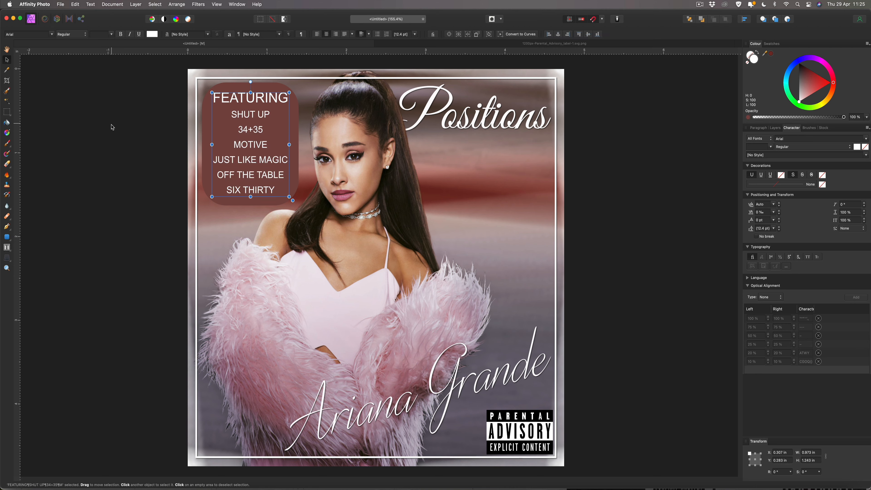
left_click_drag(257, 127, 253, 124)
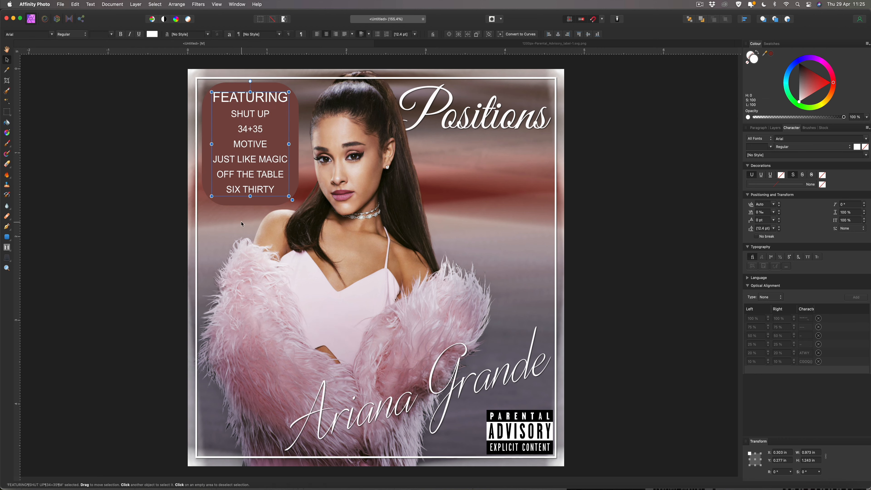
left_click(205, 124)
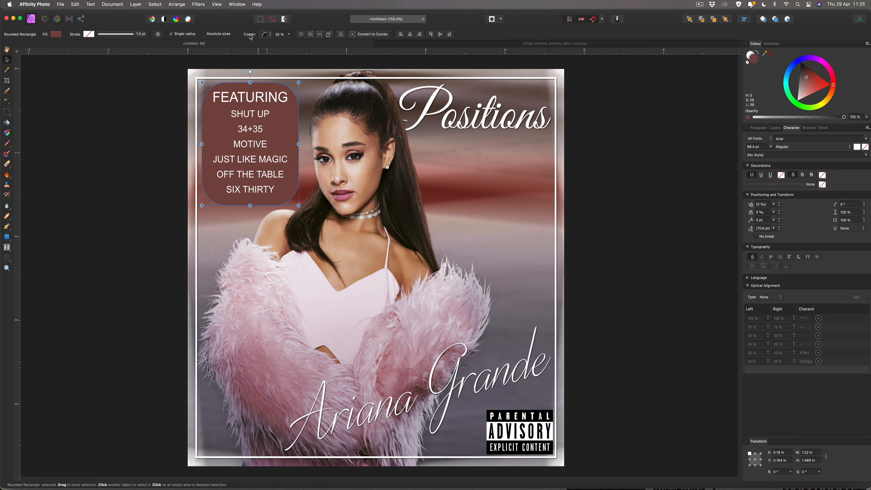
left_click(288, 34)
left_click_drag(287, 43, 279, 44)
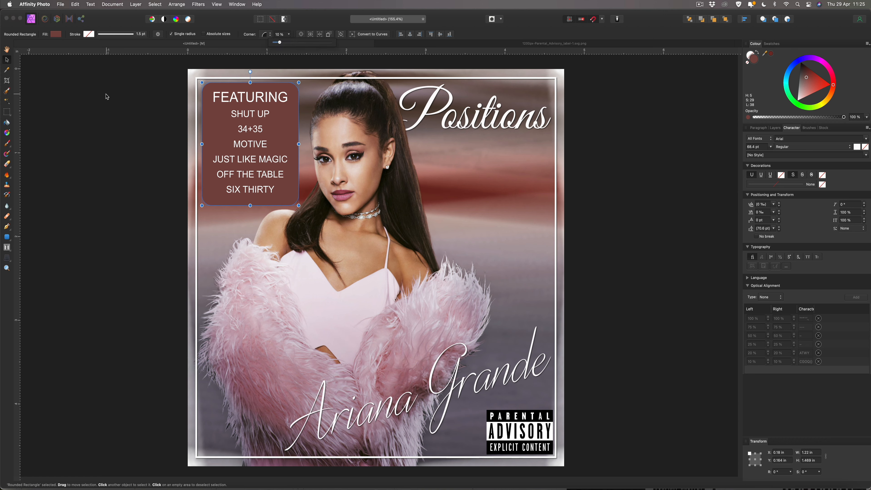
left_click(56, 100)
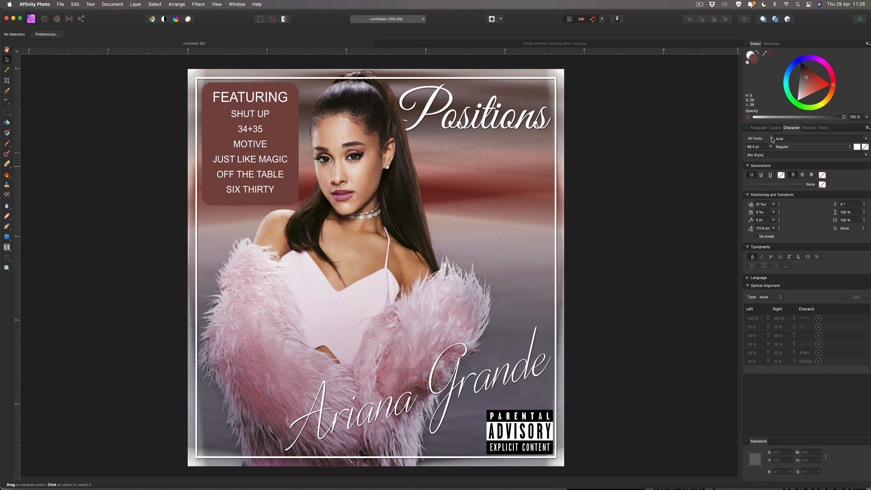
Group the track list text with the rounded rectangle
left_click(774, 128)
left_click(775, 156)
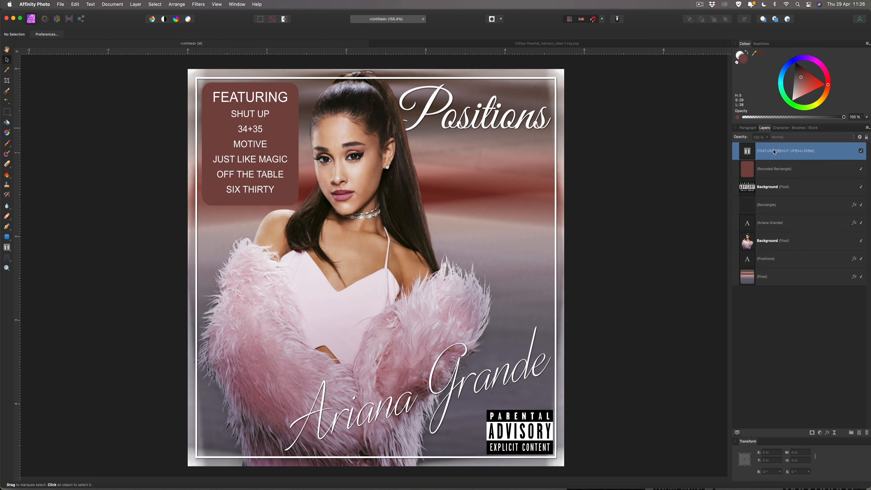
left_click(767, 168, "shift")
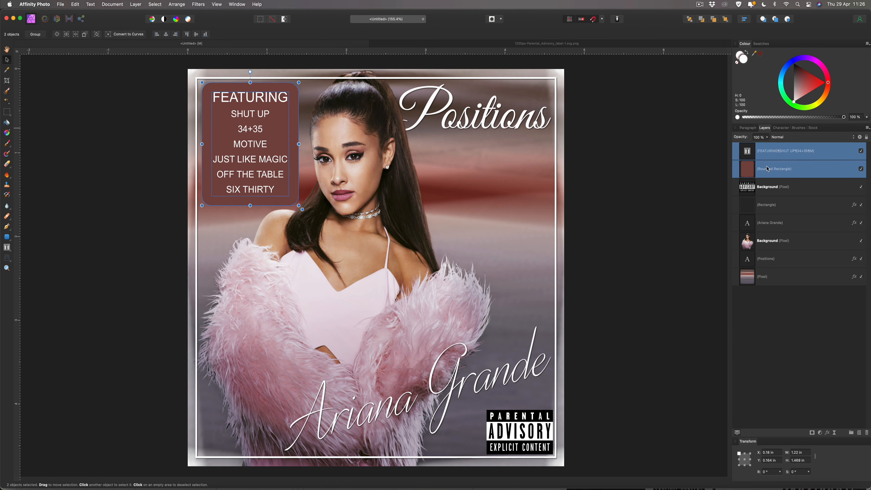
key("super+g")
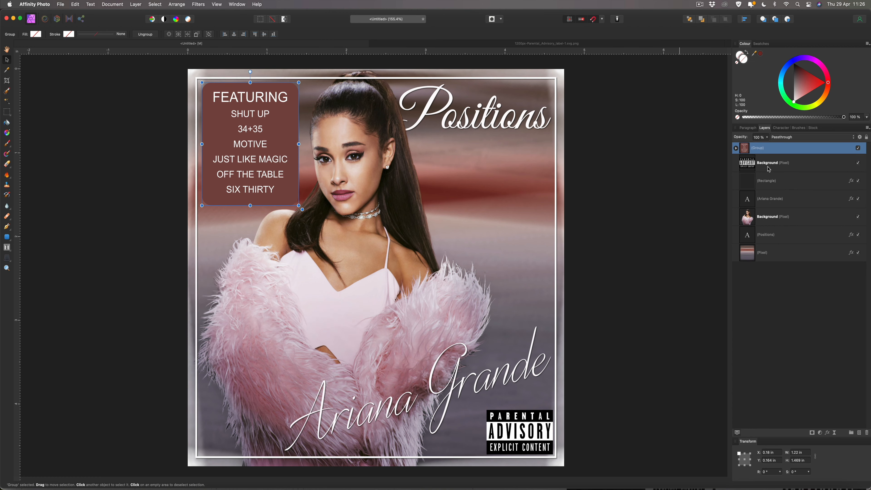
Align the group to the page's upper-left corner, and nudge it inside the white frame to X 0.167 in, Y 0.167 in
left_click_drag(242, 114, 229, 100)
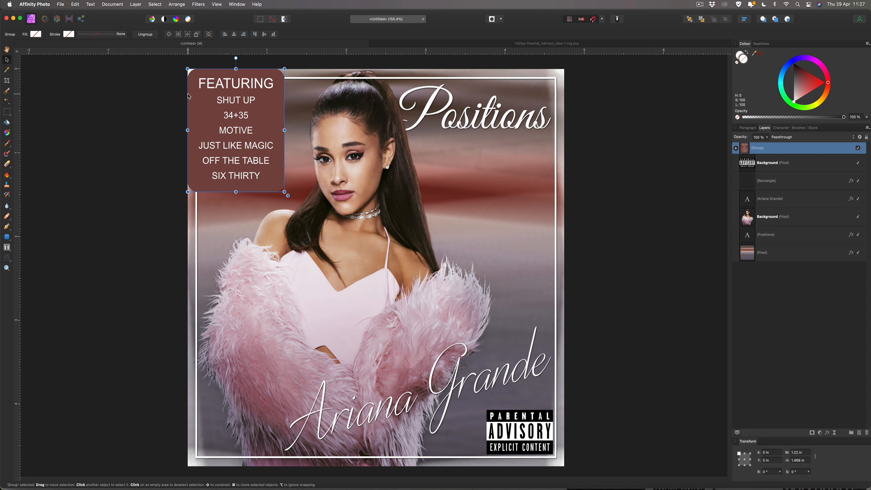
key("Right")
key("Right")
key("Right")
key("Right")
key("Right")
key("Right")
key("Right")
key("Right")
key("Right")
key("Right")
key("Right")
key("Right")
key("Right")
key("Right")
key("Right")
key("Right")
key("Right")
key("Right")
key("Right")
key("Right")
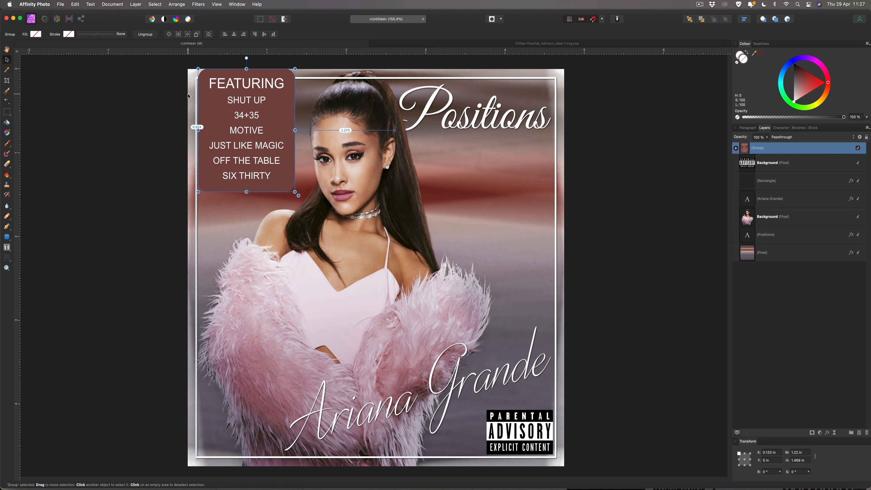
key("Down")
key("Down")
key("Down")
key("Down")
key("Down")
key("Down")
key("Down")
key("Down")
key("Down")
key("Down")
key("Down")
key("Down")
key("Down")
key("Down")
key("Down")
key("Down")
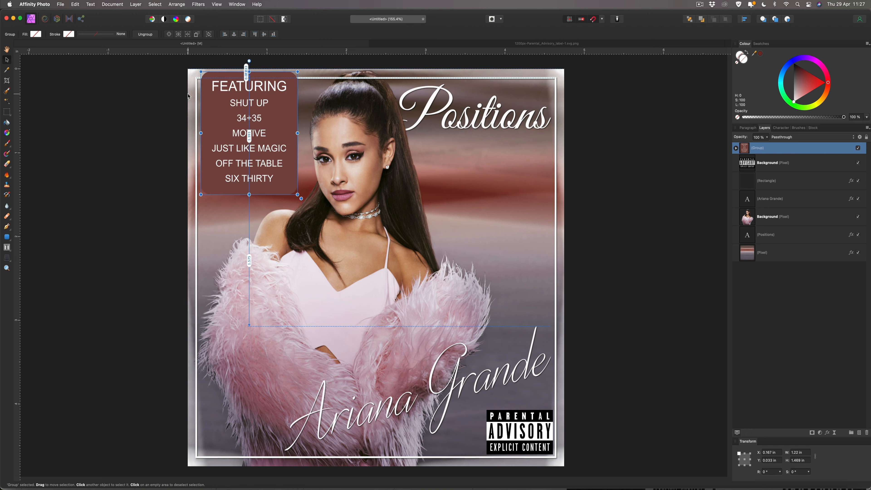
key("Down")
key("Down")
key("Down")
key("Down")
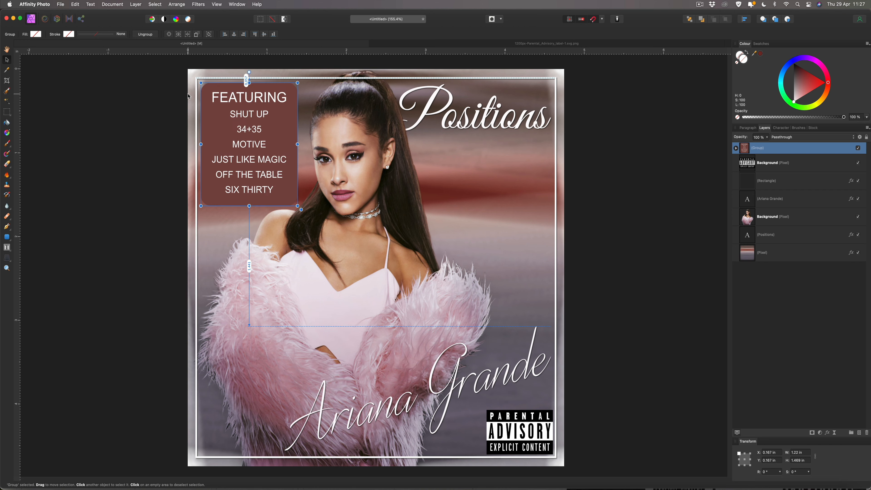
left_click(148, 143)
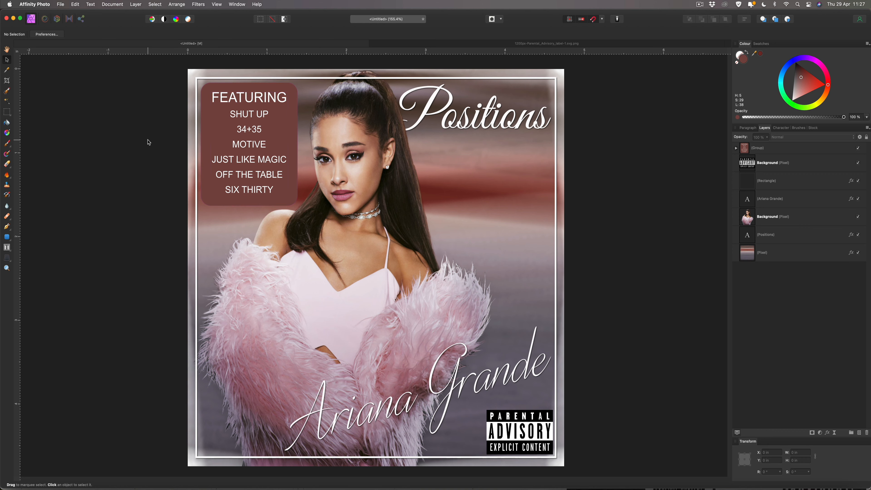
Shorten the track list group from its lower edge to a height of about 1.43 in
left_click(213, 202)
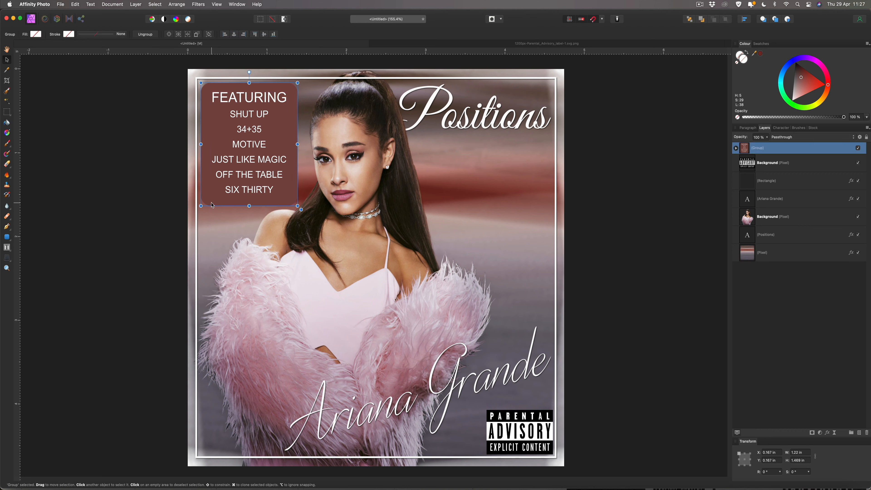
left_click_drag(249, 203, 249, 202)
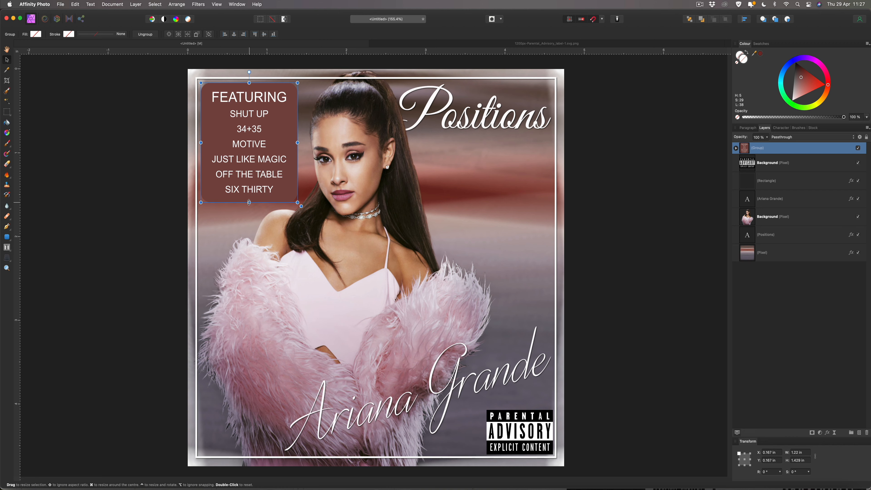
left_click(153, 195)
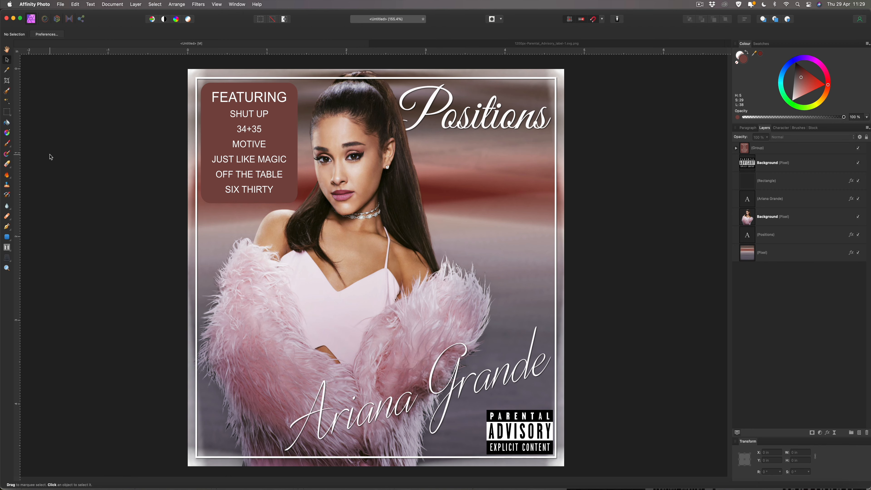
Close the parental advisory label image and create a new A4 portrait print document
left_click(425, 45)
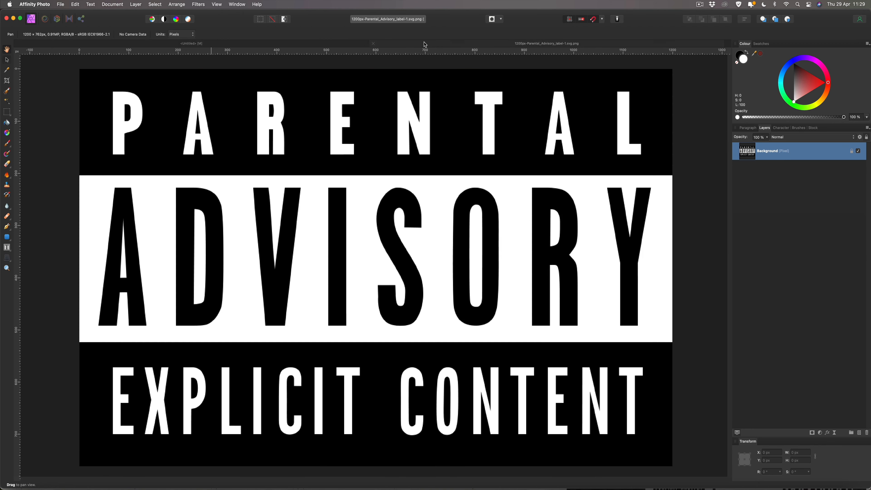
left_click(374, 44)
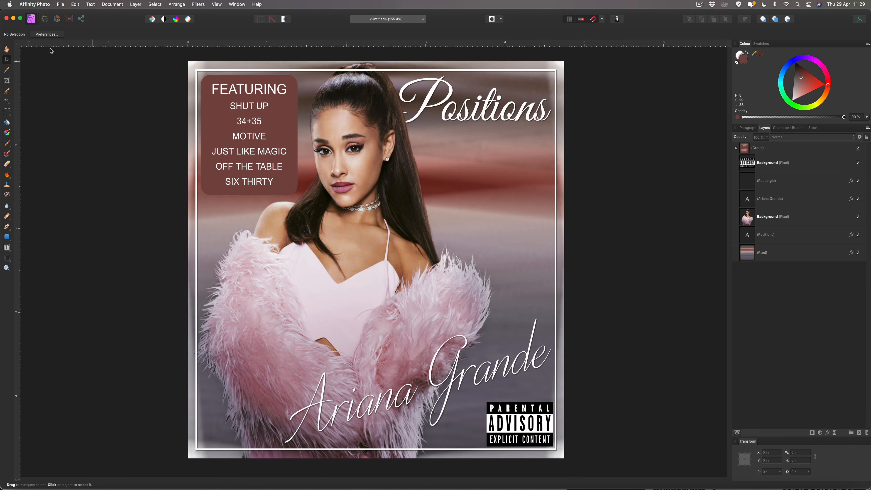
left_click(61, 4)
left_click(67, 16)
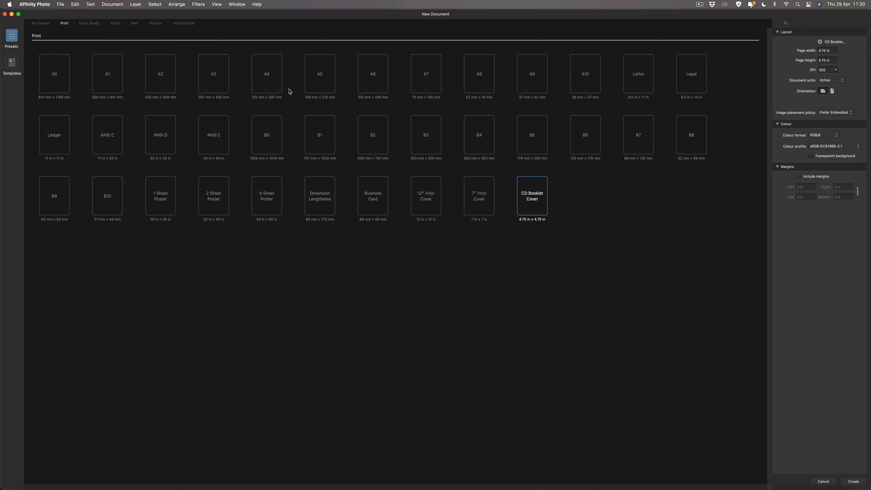
left_click(272, 80)
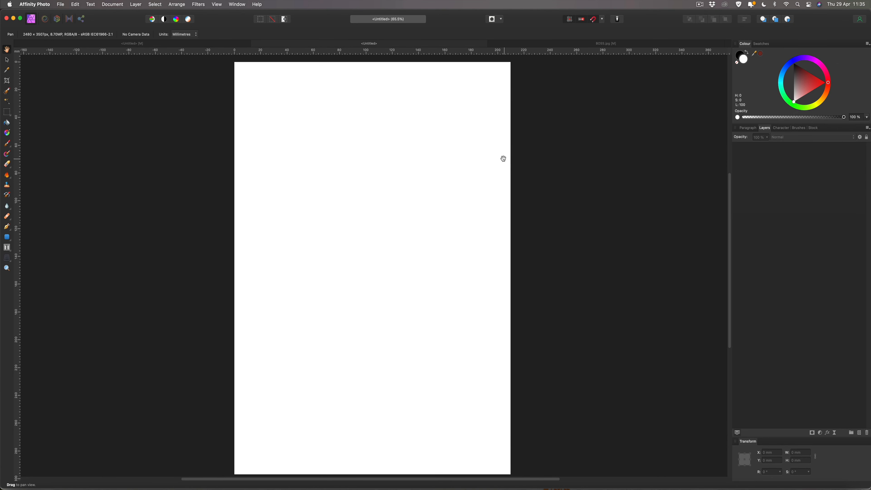
Examine the bottle, box and logo cut-outs in BOSS.jpg, and return to the blank A4 document
left_click(587, 45)
left_click(554, 445)
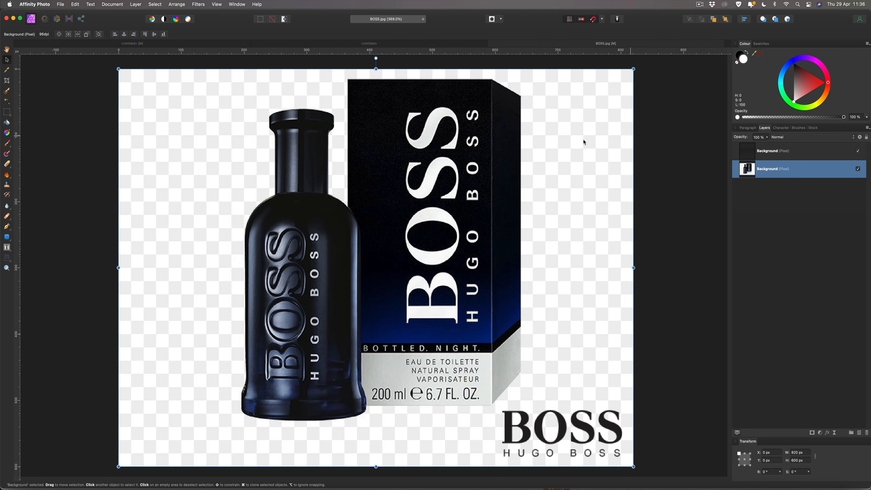
left_click(396, 43)
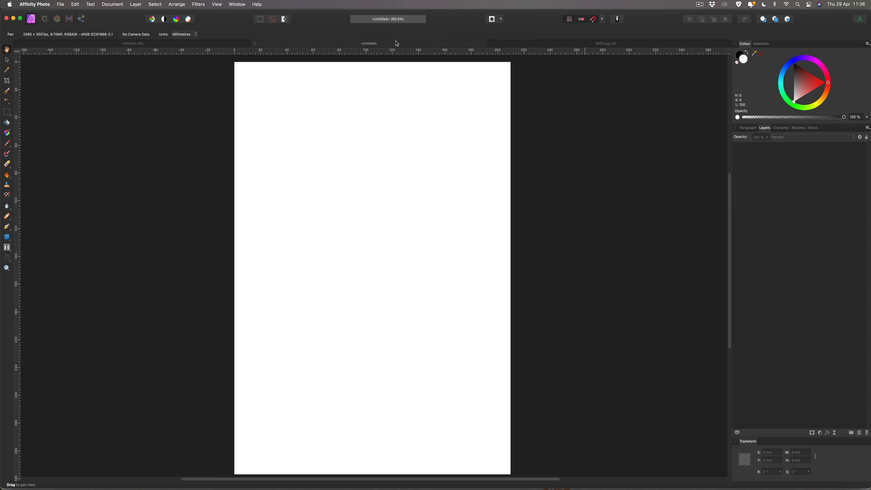
Switch to Safari and open the "Justin Bieber Picture" PNG from freepngimg.com as a document in Affinity Photo
left_click(69, 487)
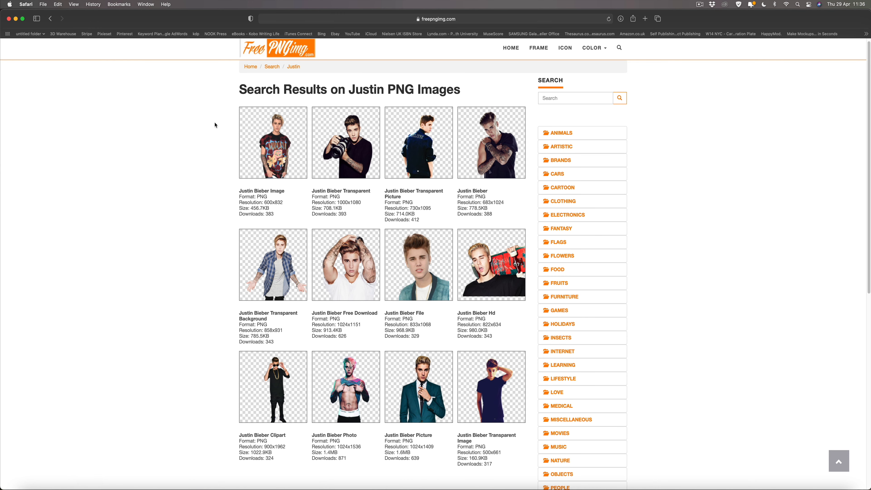
left_click(433, 385)
left_click_drag(390, 268, 378, 488)
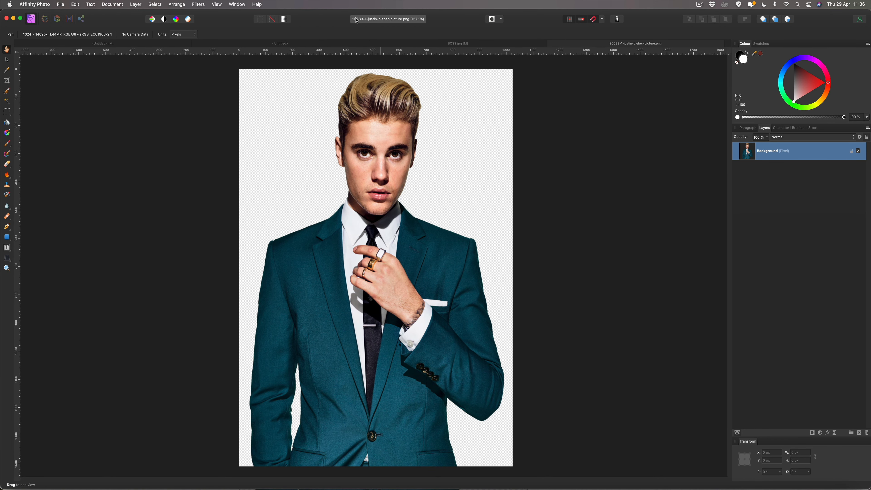
Paste the Justin Bieber picture into the A4 document and scale it to about 203 × 297 mm, flush with the page's left edge
left_click(350, 44)
key("super+v")
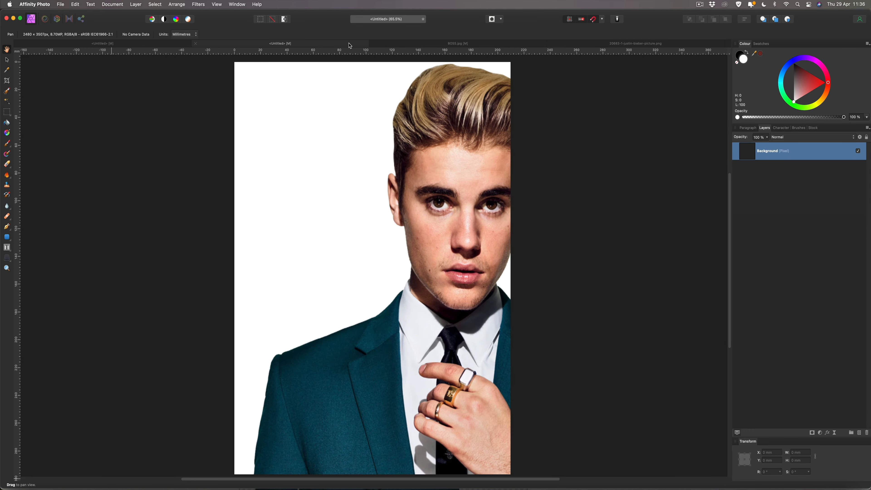
key("super+minus")
key("super+minus")
key("super+minus")
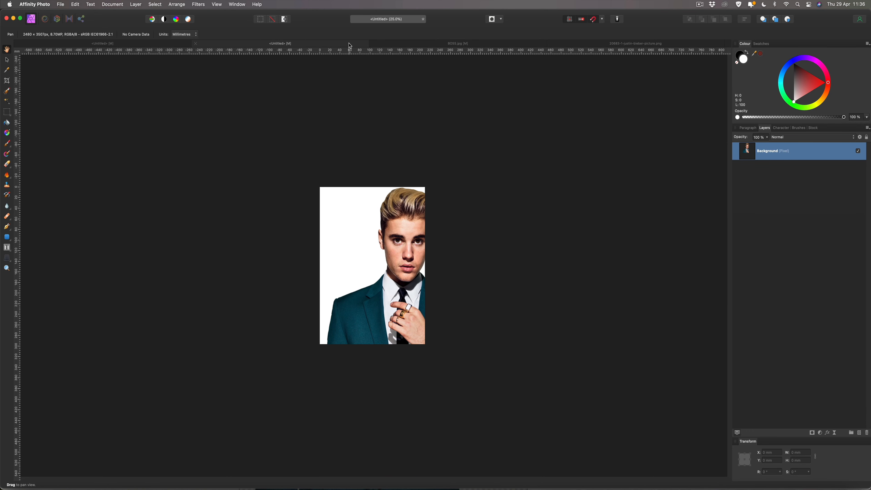
left_click(7, 60)
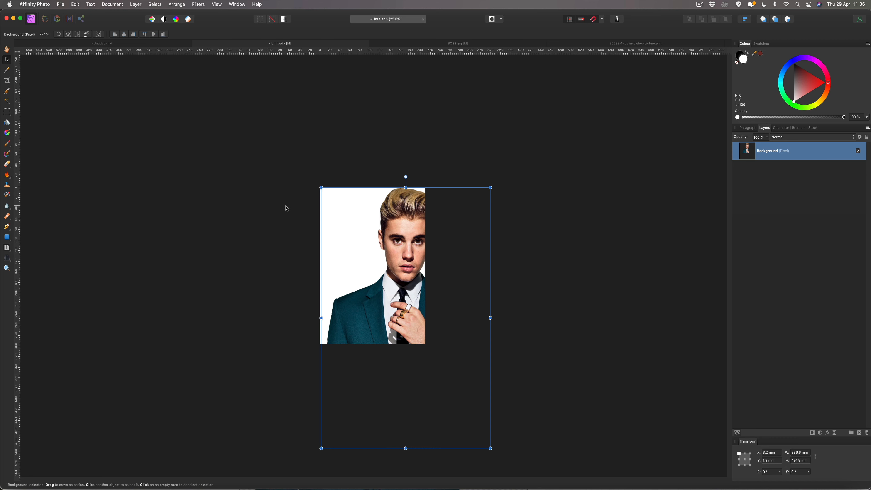
mouse_move(321, 188)
left_mouse_down()
mouse_move(376, 271)
mouse_move(339, 222)
mouse_move(334, 184)
left_mouse_up()
left_click_drag(425, 167, 416, 186)
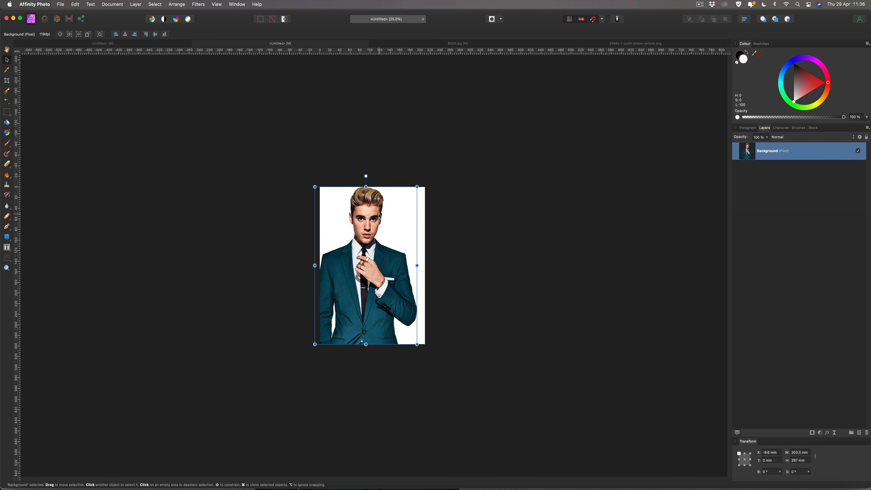
left_click_drag(366, 237, 368, 237)
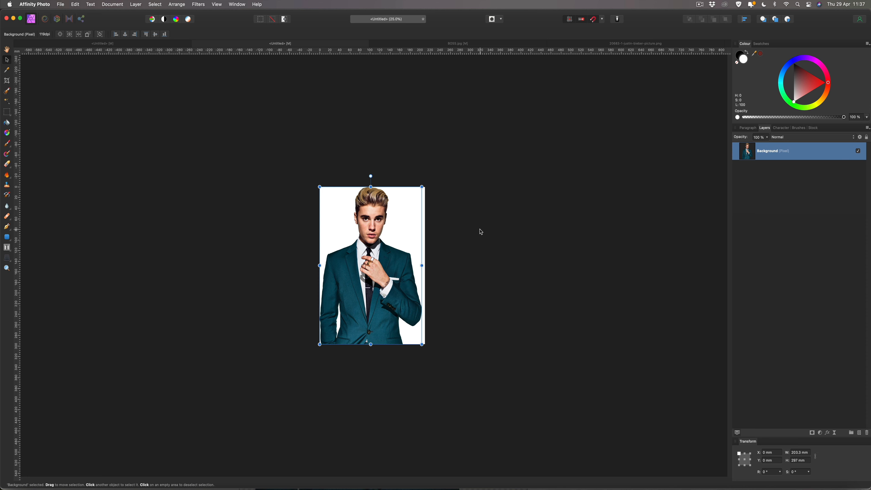
Duplicate the picture layer with a 3.4 mm shift to the right, and repeat that offset duplication until the copies extend far beyond the page
key("super+j")
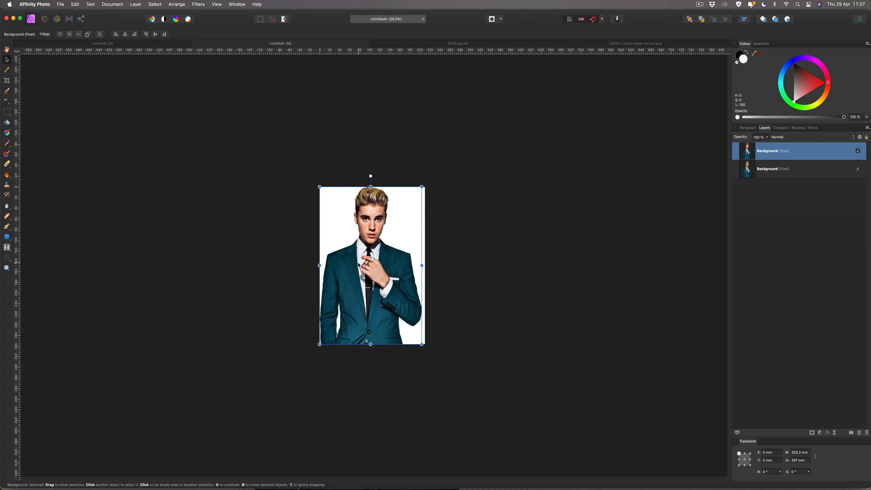
left_click_drag(359, 264, 360, 264)
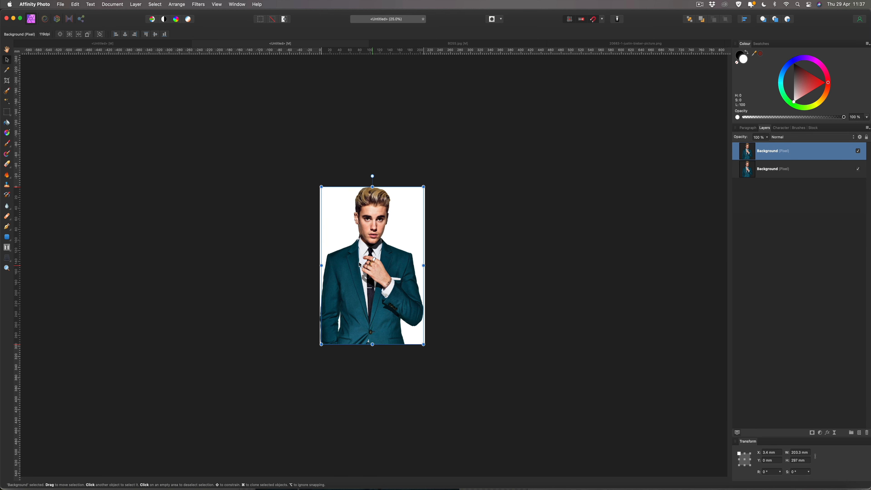
key("super+j")
key("super+j")
key("super+j")
key("super+j")
key("super+j")
key("super+j")
key("super+j")
key("super+j")
key("super+j")
key("super+j")
key("super+j")
key("super+j")
key("super+j")
key("super+j")
key("super+j")
key("super+j")
key("super+j")
key("super+j")
key("super+j")
key("super+j")
key("super+j")
key("super+j")
key("super+j")
key("super+j")
key("super+j")
key("super+j")
key("super+j")
key("super+j")
key("super+j")
key("super+j")
key("super+j")
key("super+j")
key("super+j")
key("super+j")
key("super+j")
key("super+j")
key("super+j")
key("super+j")
key("super+j")
key("super+j")
key("super+j")
key("super+j")
key("super+j")
key("super+j")
key("super+j")
key("super+j")
key("super+j")
key("super+j")
key("super+j")
key("super+j")
key("super+j")
key("super+j")
key("super+j")
key("super+j")
key("super+j")
key("super+j")
key("super+j")
key("super+j")
key("super+j")
key("super+j")
key("super+j")
key("super+j")
key("super+j")
key("super+j")
key("super+j")
key("super+j")
key("super+j")
key("super+j")
key("super+j")
key("super+j")
key("super+j")
key("super+j")
key("super+j")
key("super+j")
key("super+j")
key("super+j")
key("super+j")
key("super+j")
key("super+j")
key("super+j")
key("super+j")
key("super+j")
key("super+j")
key("super+j")
key("super+j")
key("super+j")
key("super+j")
key("super+j")
key("super+j")
key("super+j")
key("super+j")
key("super+j")
key("super+j")
key("super+j")
key("super+j")
key("super+j")
key("super+j")
key("super+j")
key("super+j")
key("super+j")
key("super+j")
key("super+j")
key("super+j")
key("super+j")
key("super+j")
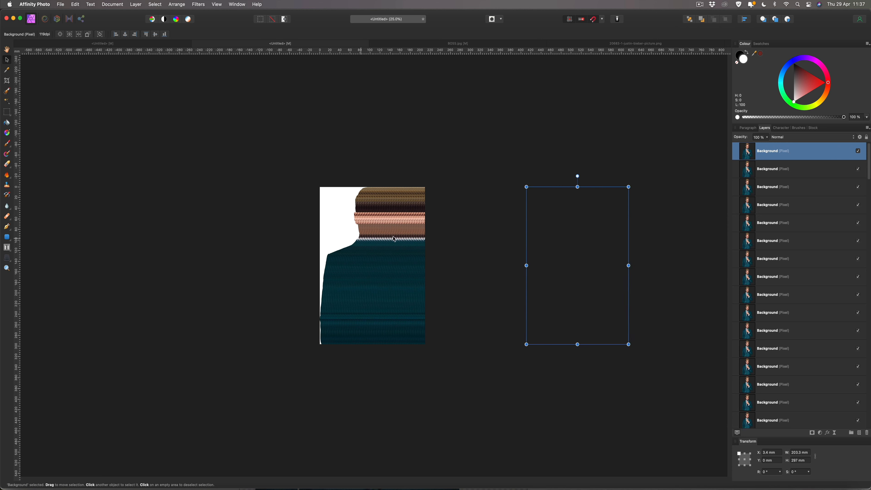
Group all the offset copies, leaving out the original picture layer, and centre the group horizontally over the page
scroll(752, 175, "down", 20)
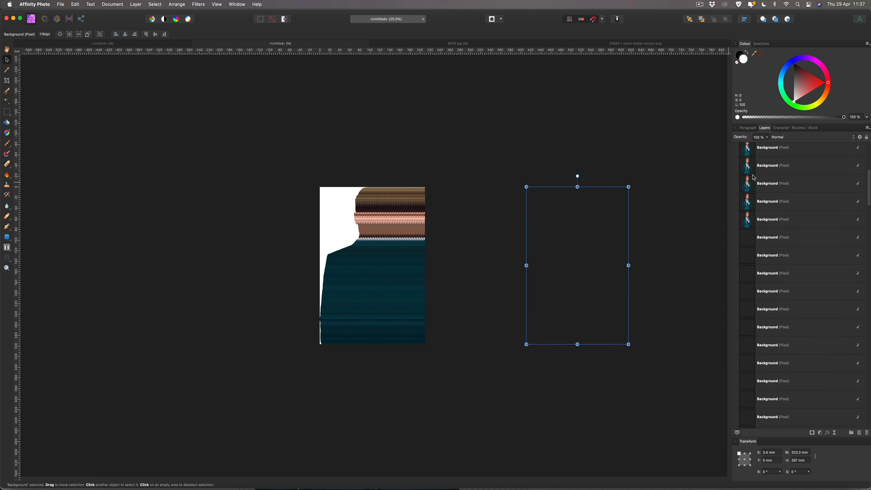
left_click_drag(869, 235, 870, 434)
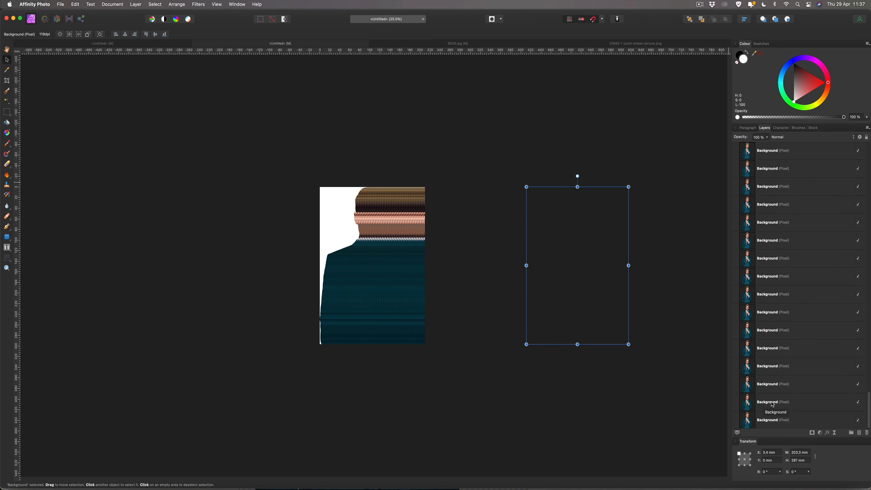
left_click(772, 405, "shift")
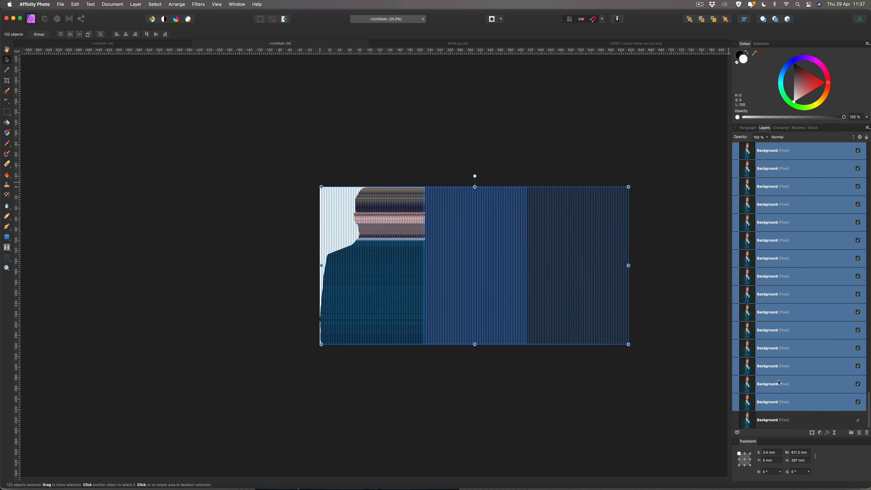
key("super+g")
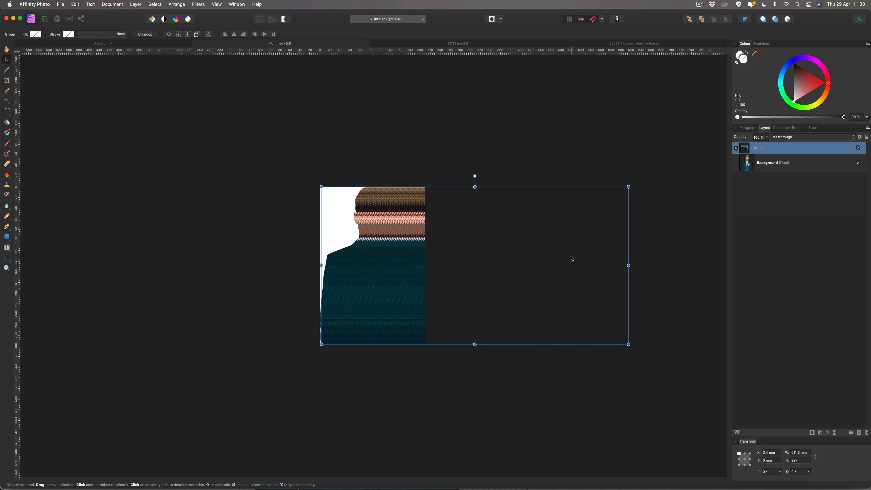
left_click_drag(565, 257, 468, 255)
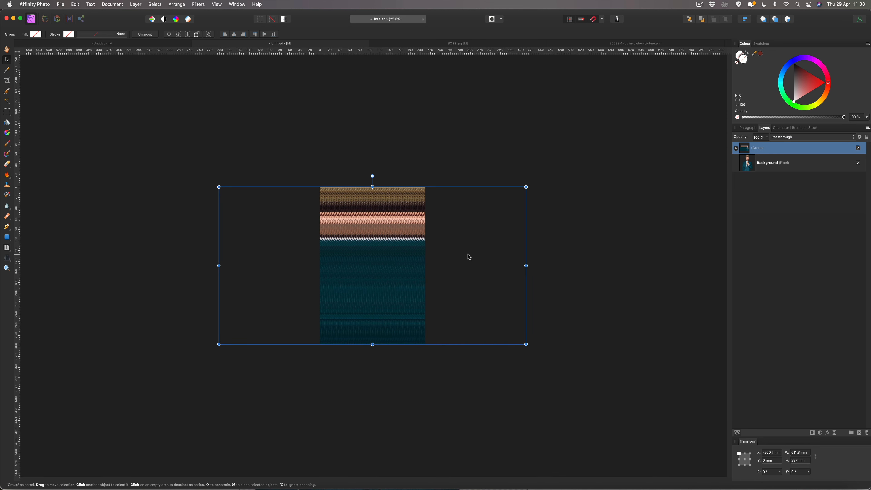
Rasterise and trim the group of copies, and move the original picture layer above the resulting streaked layer
right_click(755, 149)
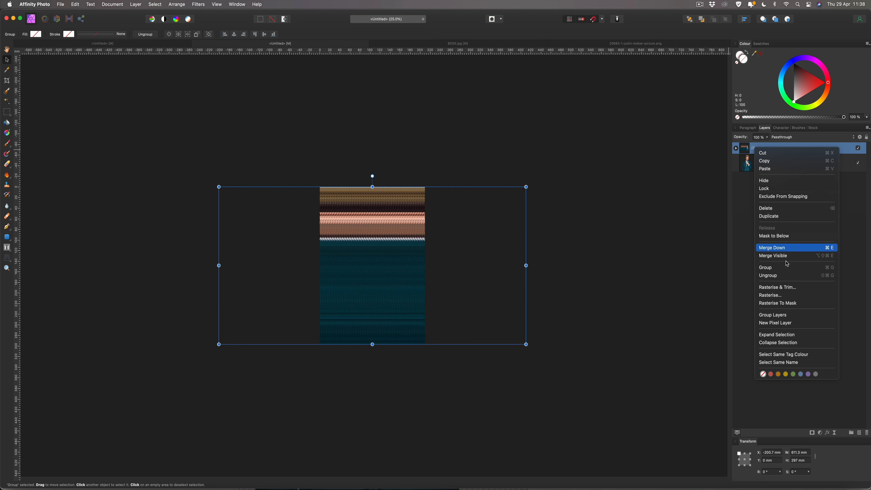
left_click(778, 288)
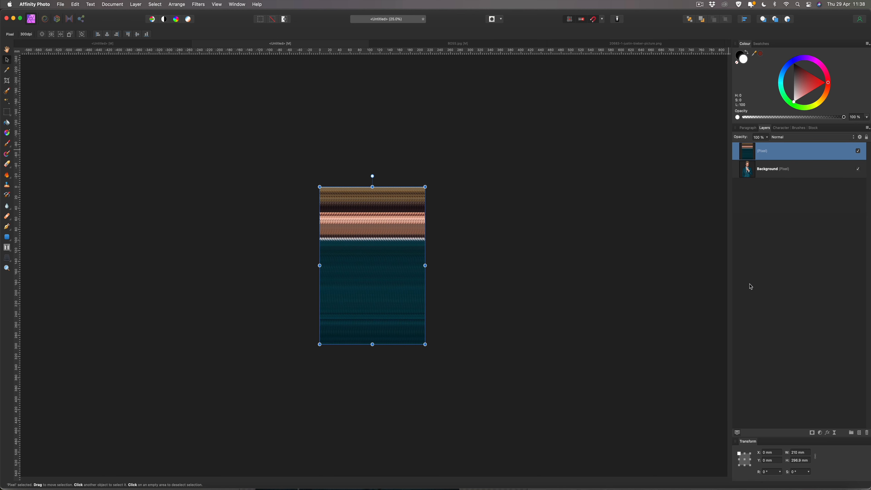
left_click_drag(767, 172, 752, 147)
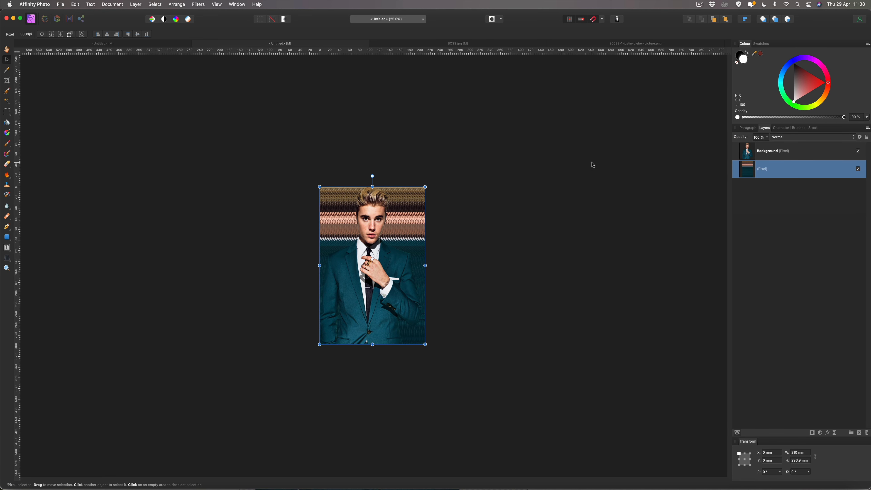
Apply a Gaussian Blur layer effect with a radius of about 11.9 px to the streaked layer
key("super+0")
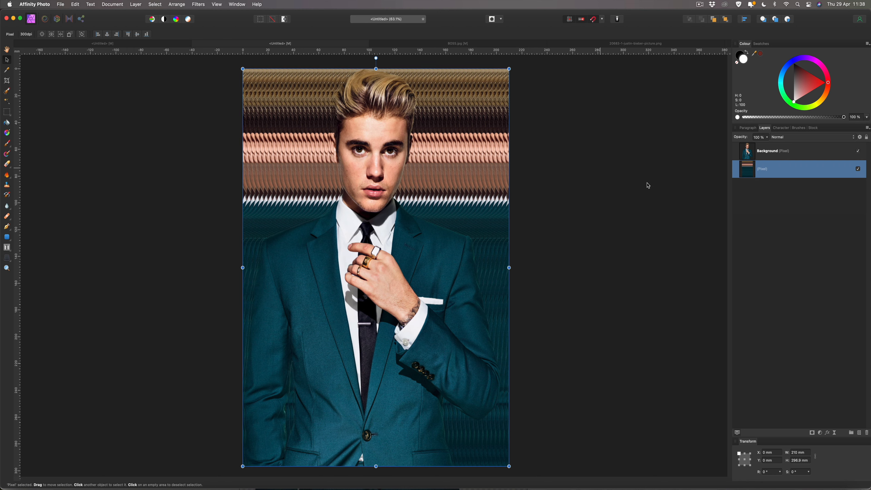
left_click(828, 433)
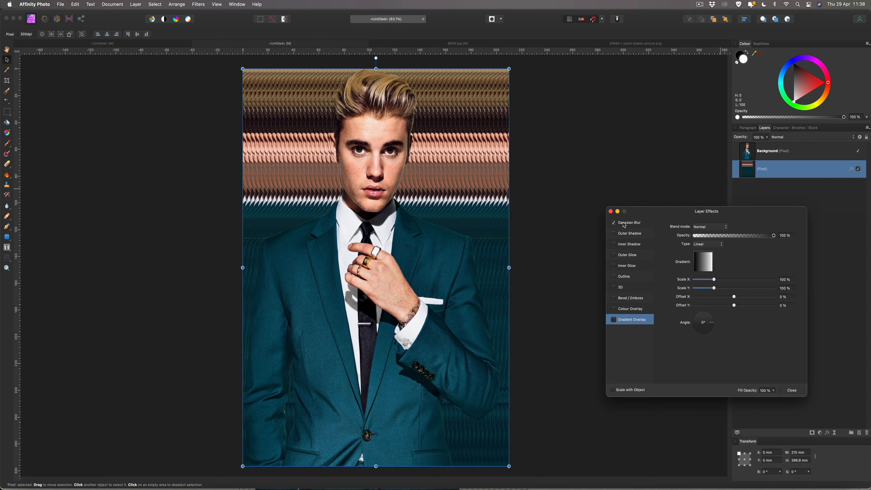
left_click(613, 223)
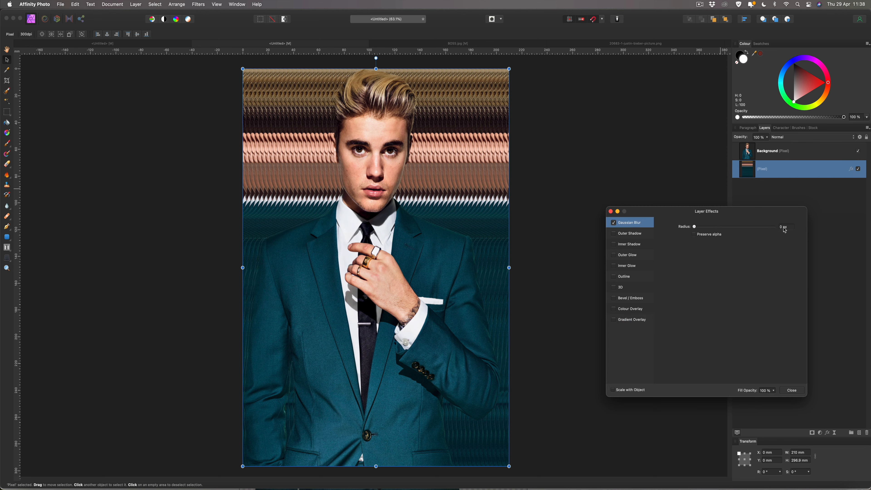
left_click(792, 228)
type("4")
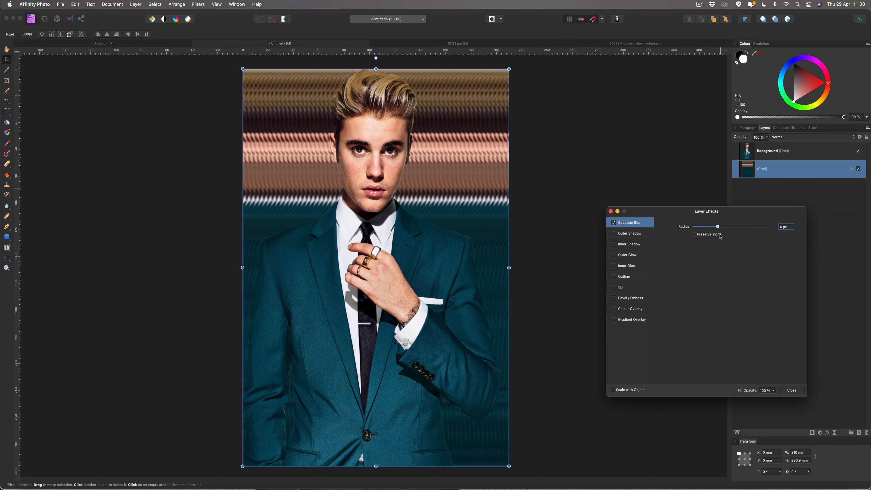
left_click_drag(718, 228, 732, 231)
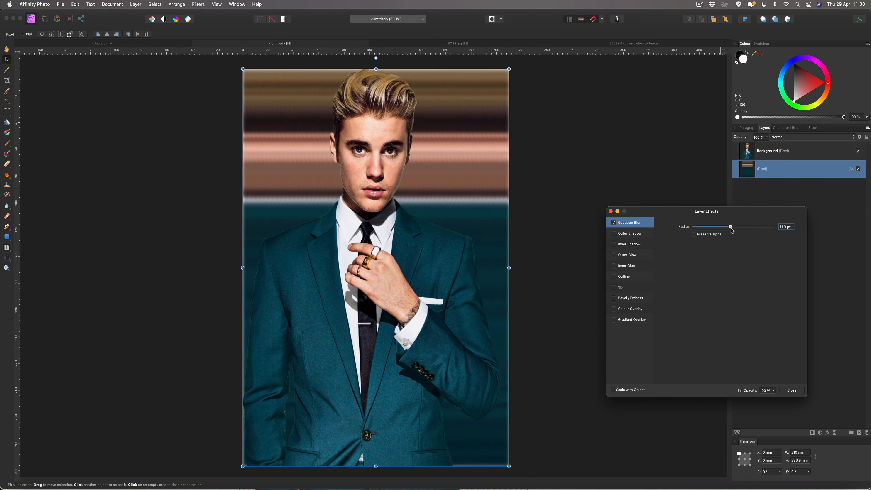
left_click(792, 390)
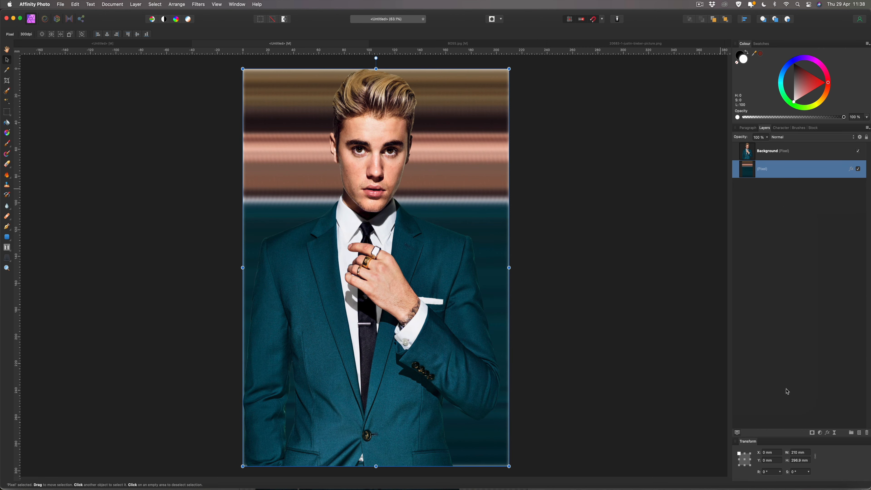
Add a live Ripple filter with an intensity of about 462 to the blurred streaked layer
left_click(136, 4)
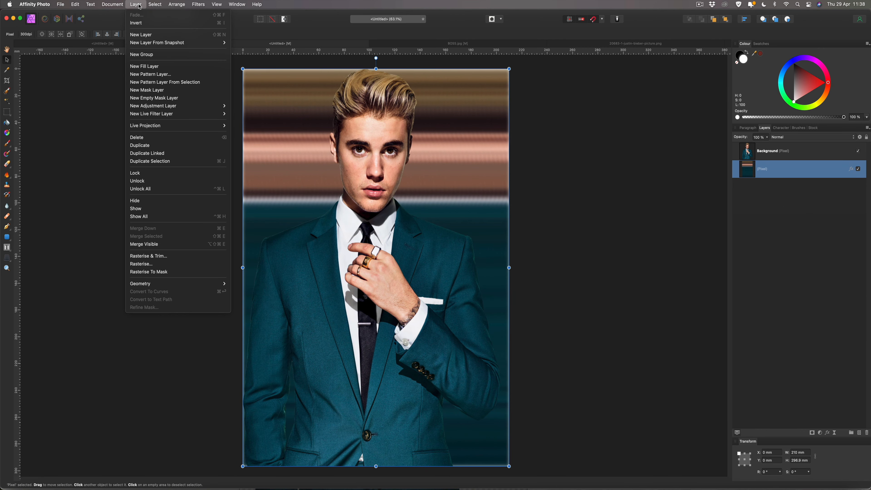
mouse_move(176, 117)
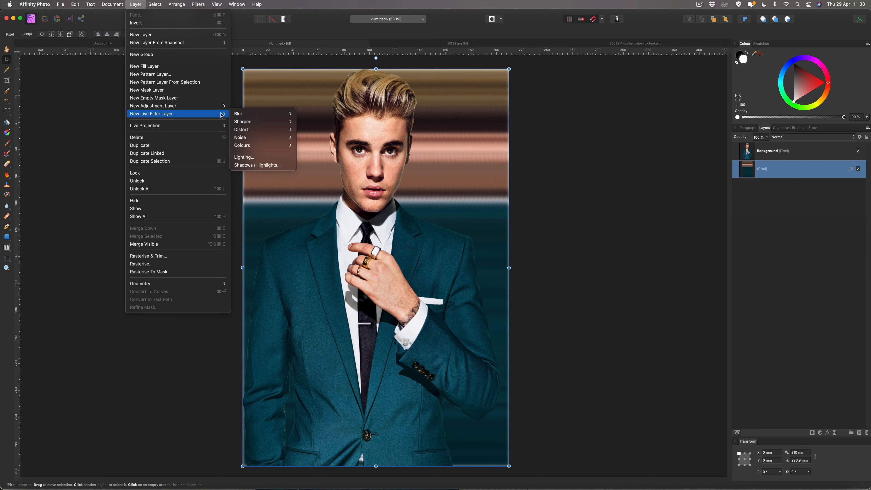
mouse_move(274, 130)
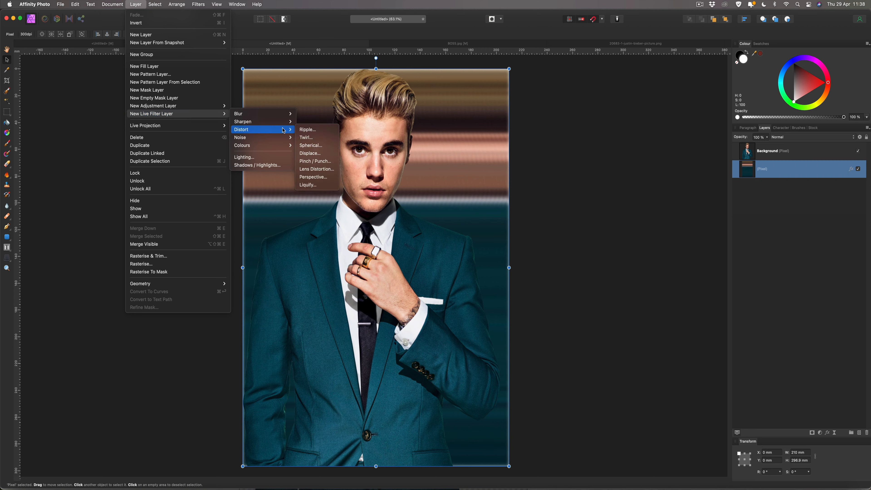
left_click(317, 129)
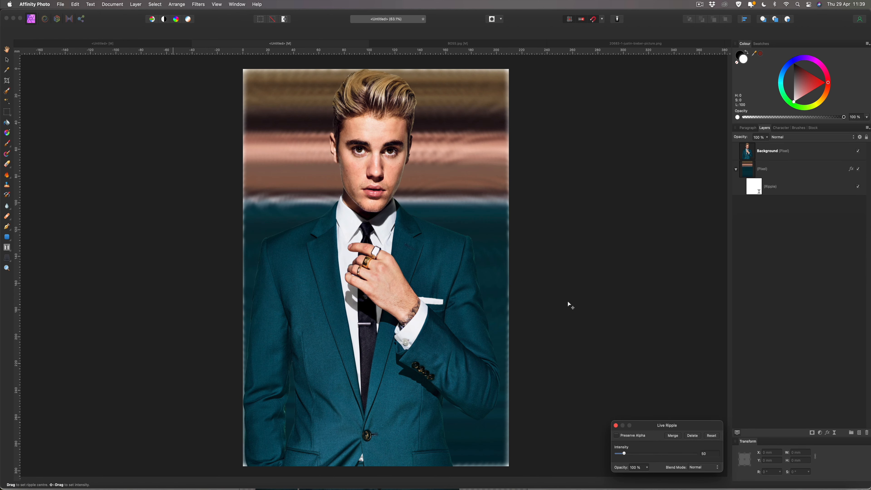
left_click_drag(625, 453, 652, 456)
left_click_drag(656, 456, 690, 455)
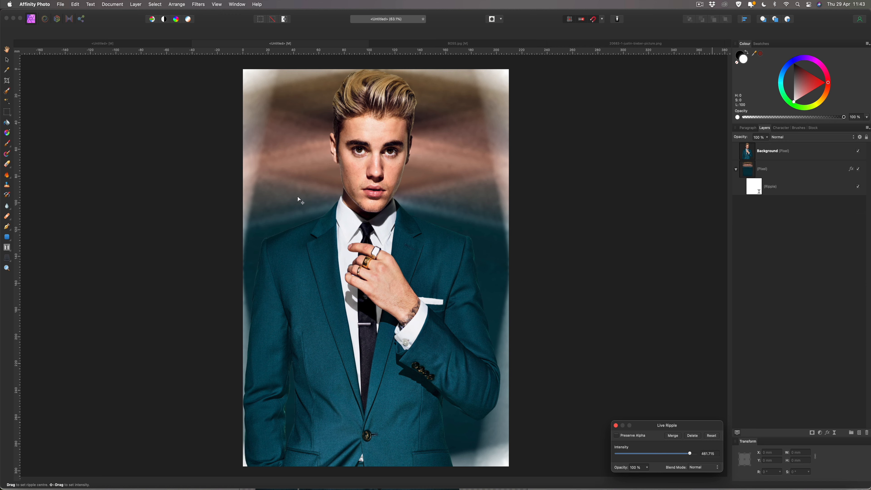
left_click(616, 426)
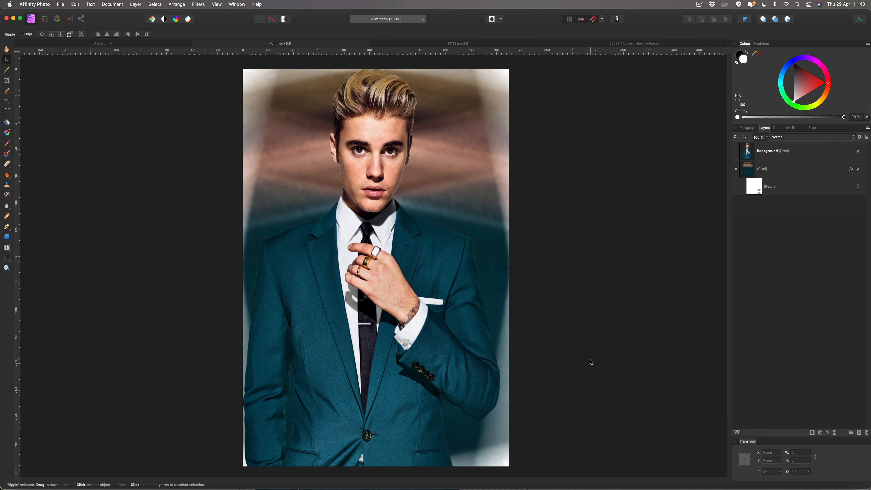
Enlarge the rippled background layer around the page centre to about 250 × 353.5 mm so its faded edges fall outside the page
key("super+minus")
key("super+minus")
key("super+minus")
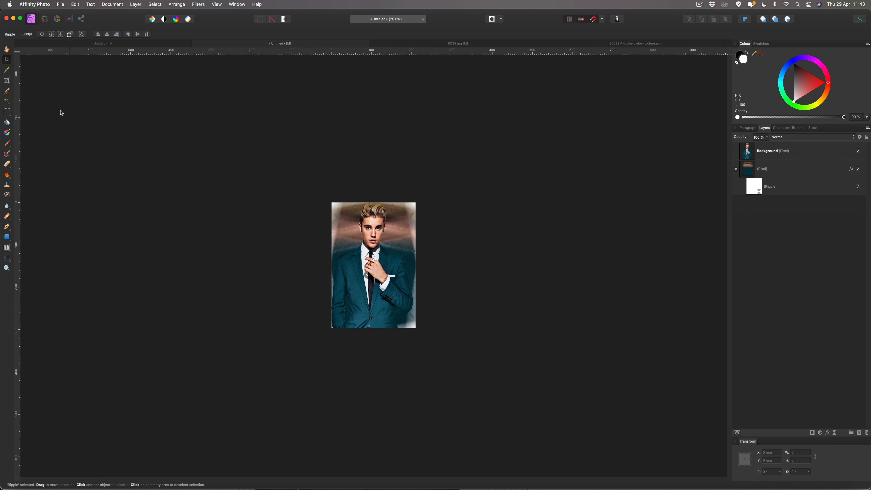
left_click(760, 173)
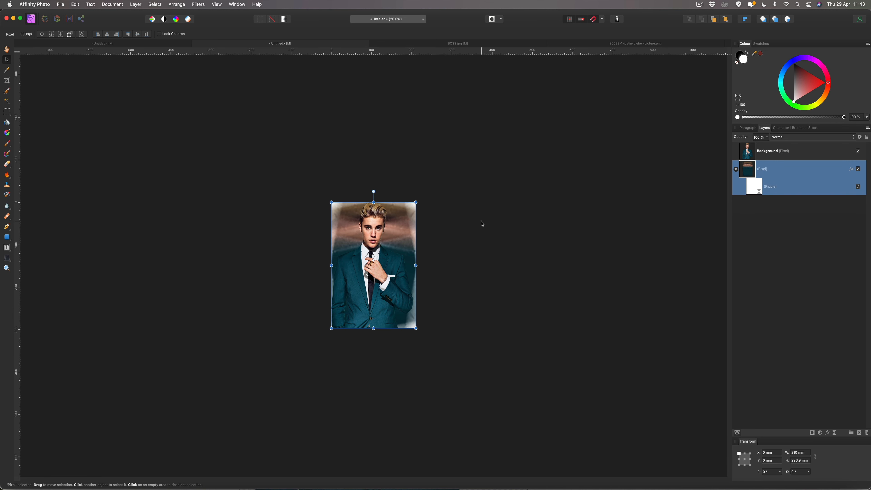
left_click_drag(417, 200, 426, 191)
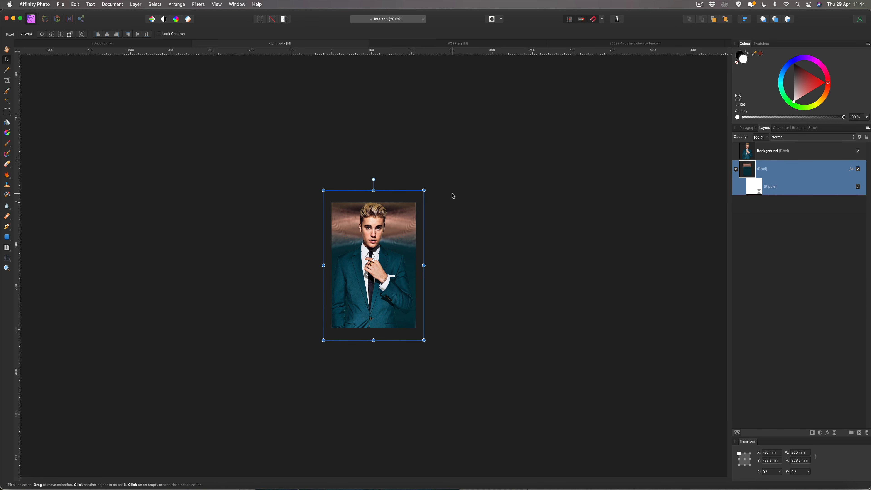
left_click(453, 195)
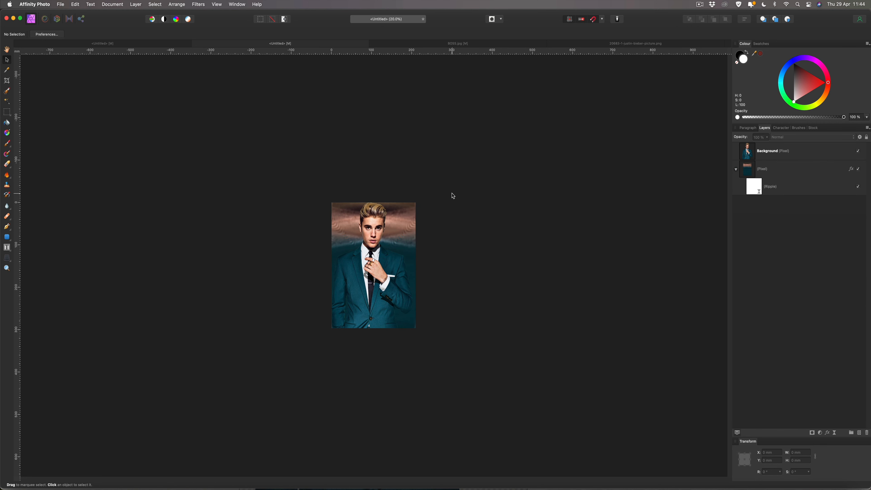
Rasterise and trim the rippled background layer to the page, preserving its layer effects
key("super+0")
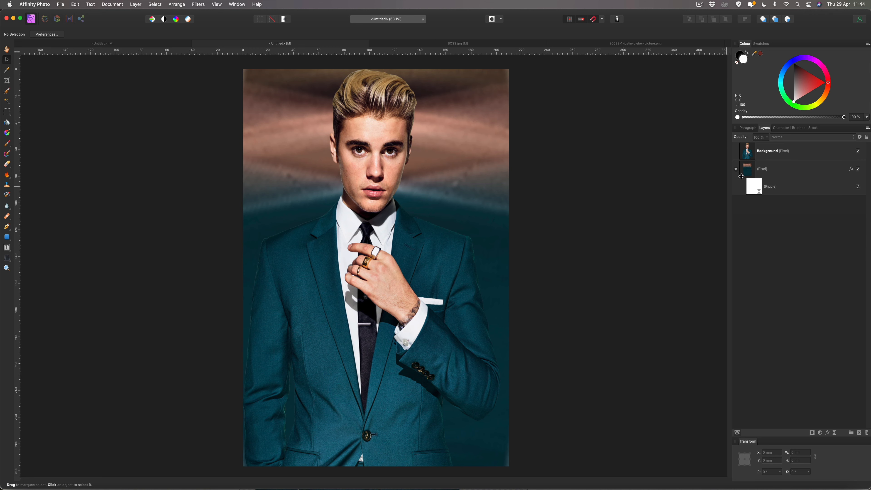
left_click(752, 172)
right_click(762, 170)
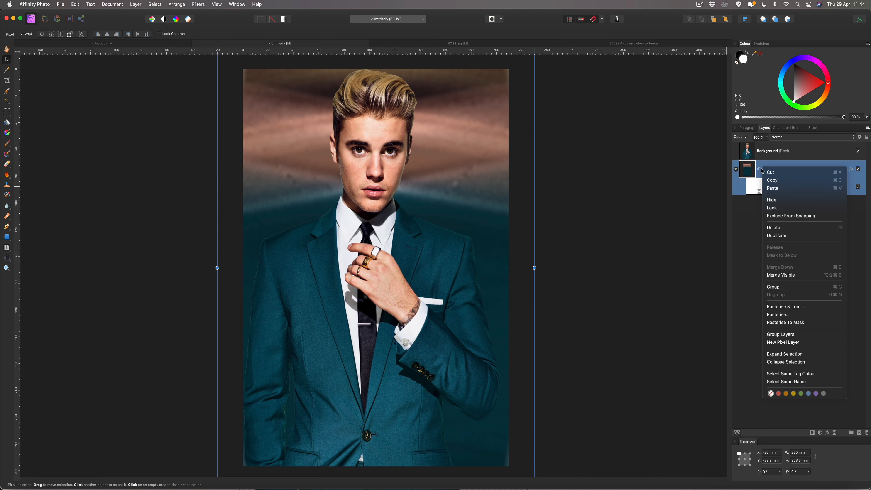
left_click(784, 307)
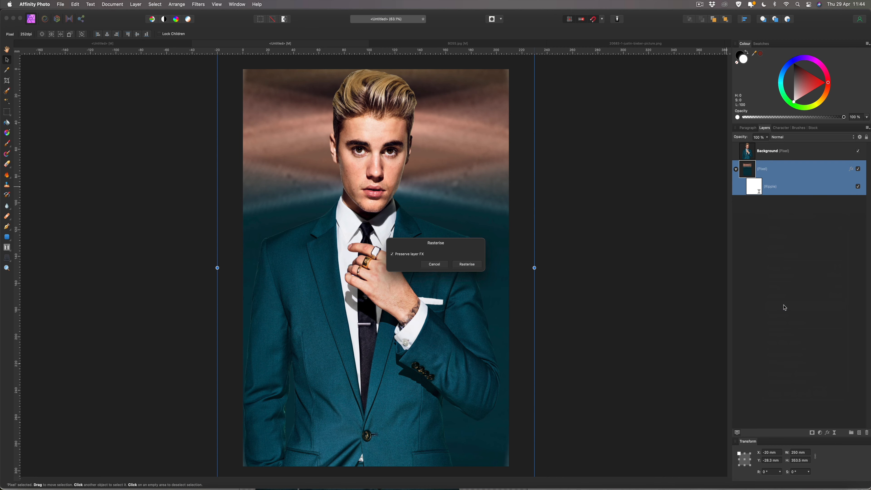
left_click(467, 265)
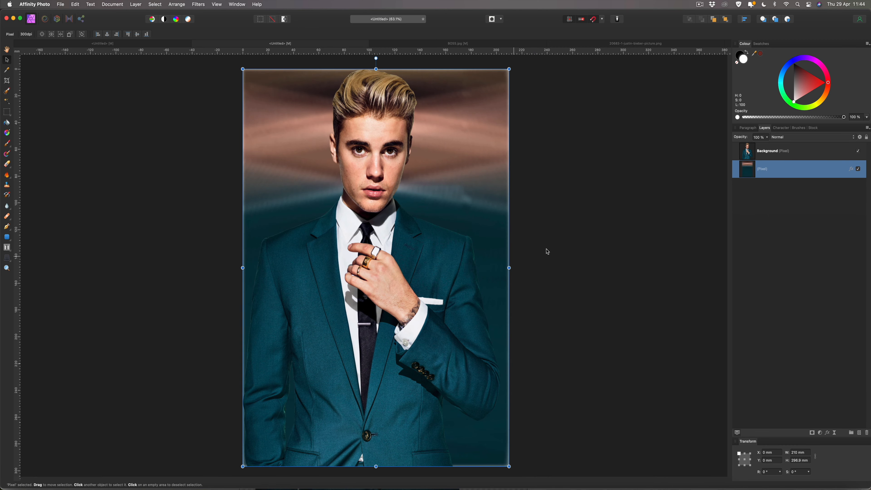
left_click(588, 240)
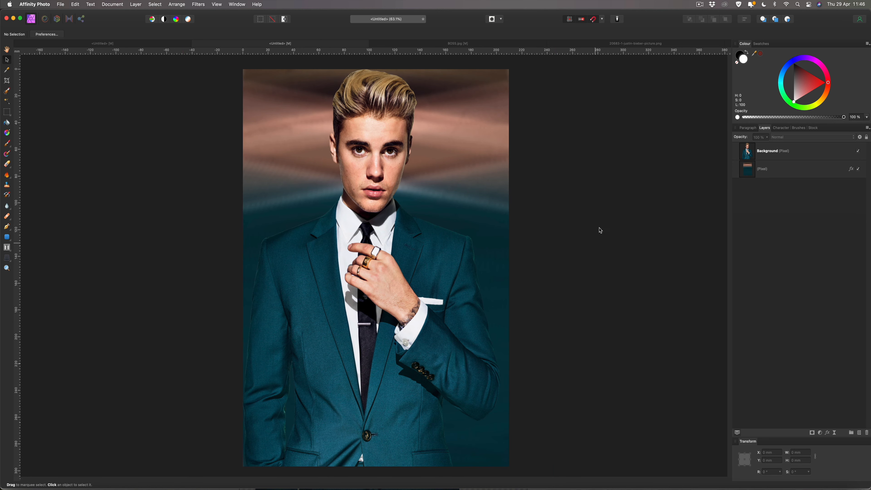
Close the Justin Bieber picture document and copy the BOSS logo layer from BOSS.jpg into the A4 advert document
left_click(602, 44)
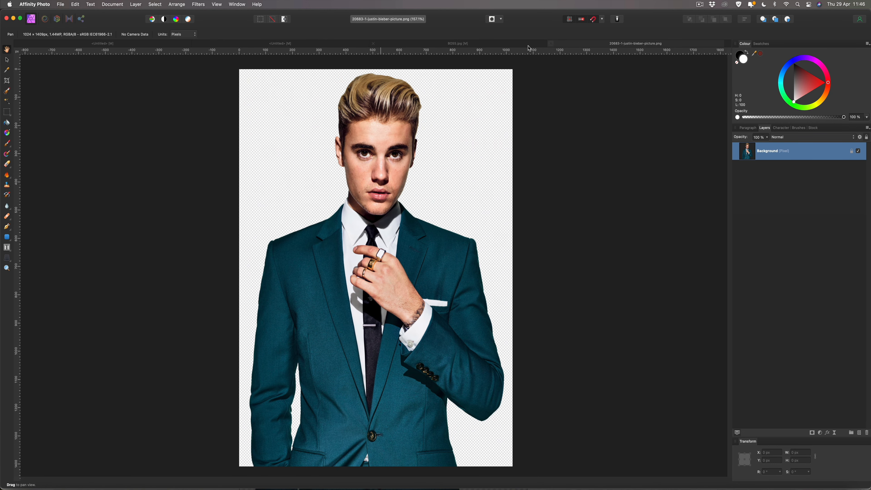
left_click(550, 44)
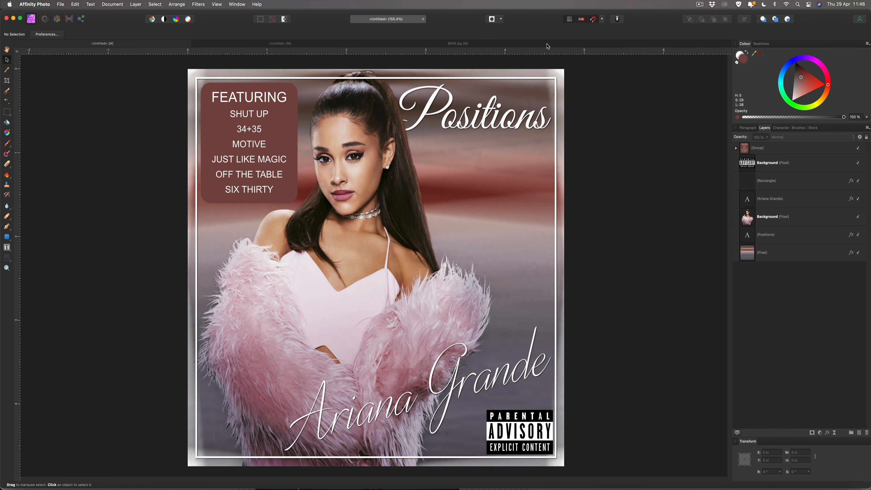
left_click(457, 44)
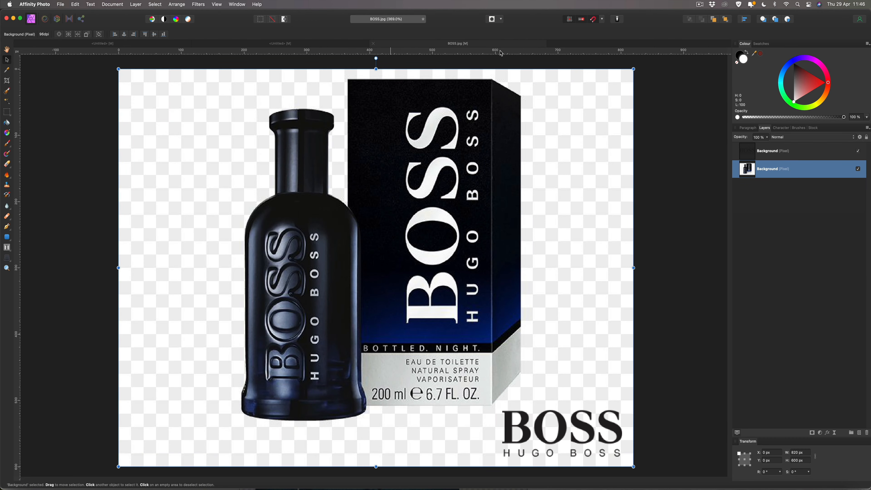
left_click(768, 153)
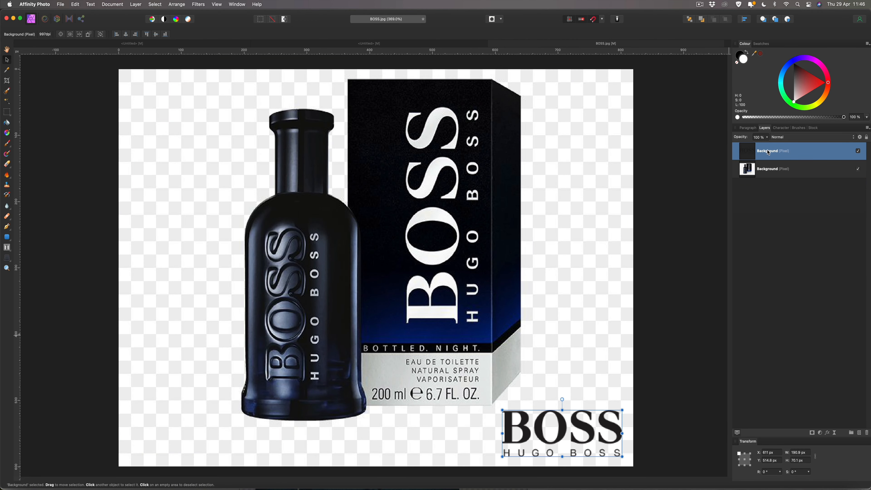
left_click(207, 47)
left_click(312, 47)
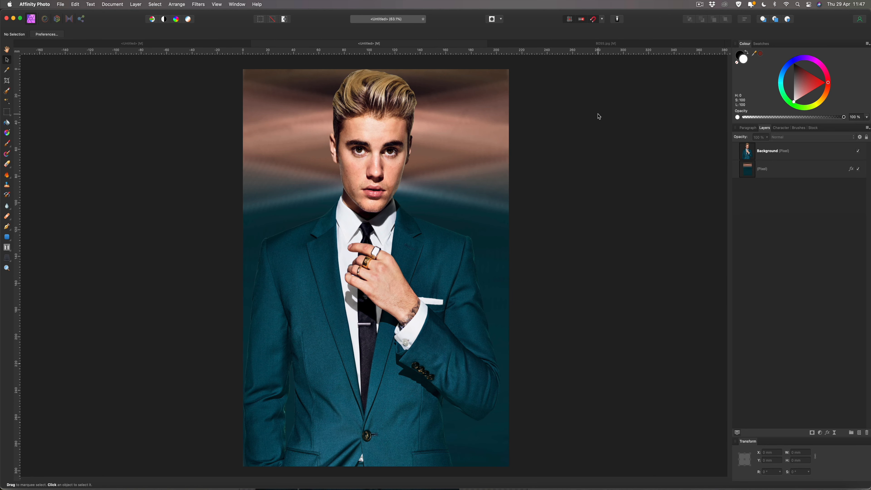
key("super+v")
Enlarge the BOSS logo to about 203.6 × 74.7 mm across the page's upper part and move its layer beneath the man's picture
left_click_drag(373, 151, 498, 233)
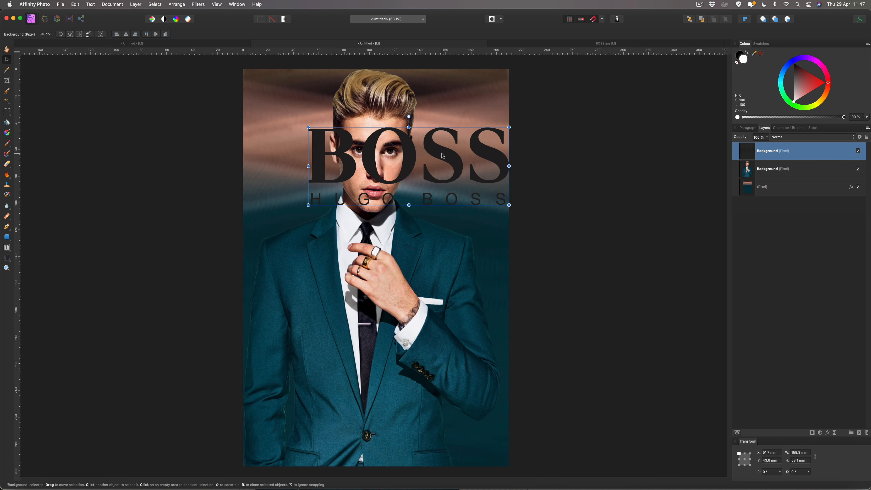
left_click_drag(411, 154, 350, 101)
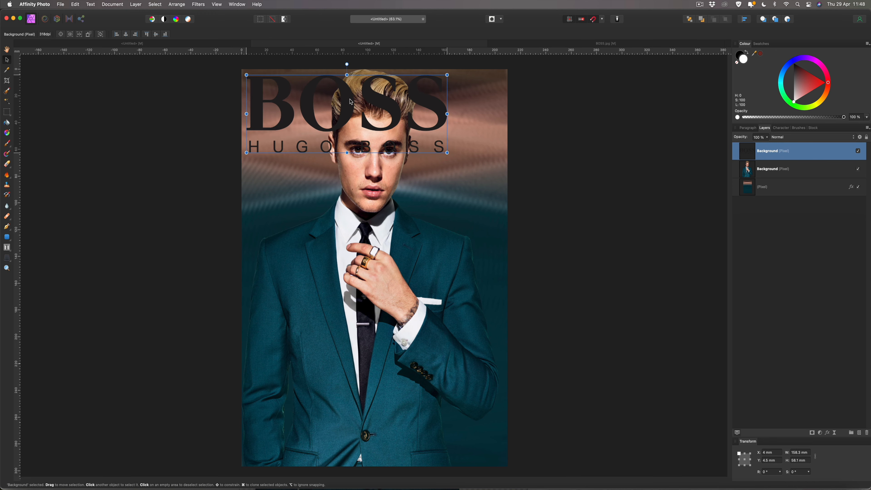
left_click_drag(448, 152, 493, 208)
left_click_drag(393, 117, 392, 124)
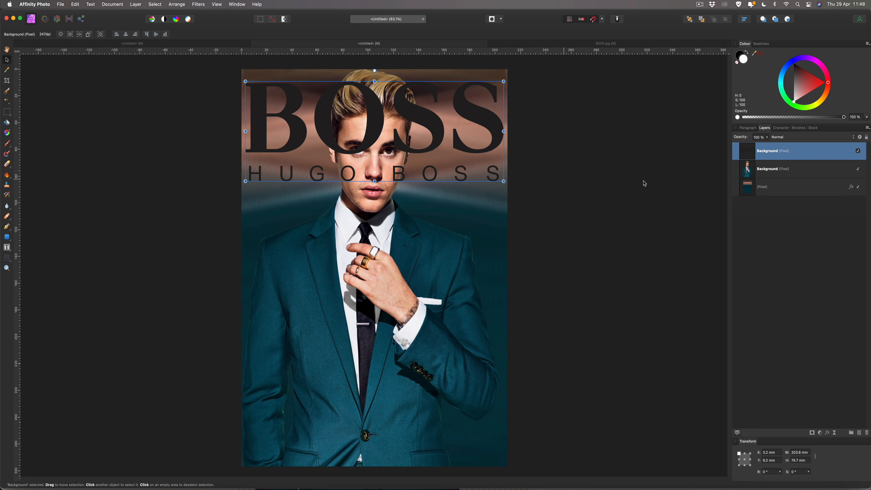
left_click_drag(746, 157, 741, 178)
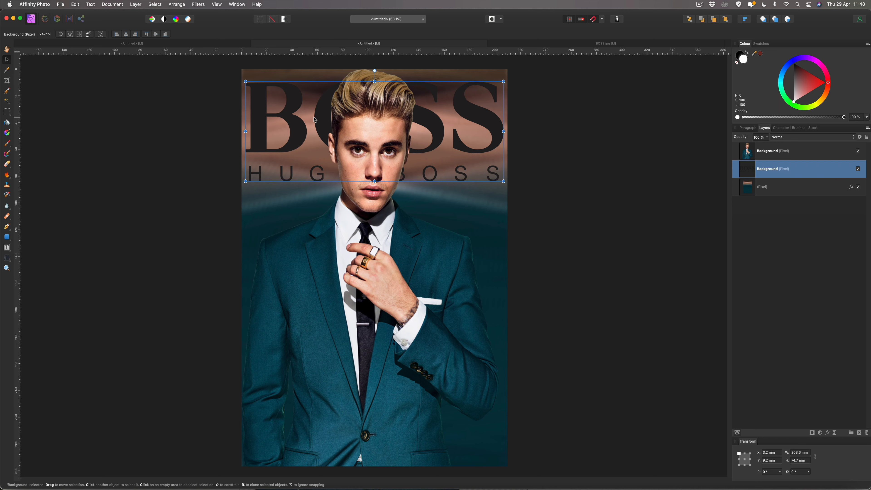
Apply a Gradient Overlay effect to the BOSS logo, running from white to a dark navy of H 223, S 100, L 11
left_click(828, 433)
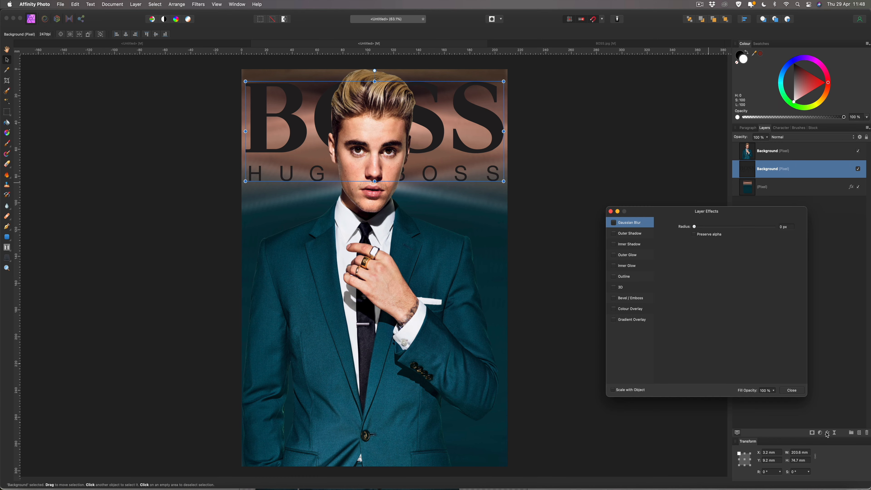
left_click(614, 319)
left_click(637, 323)
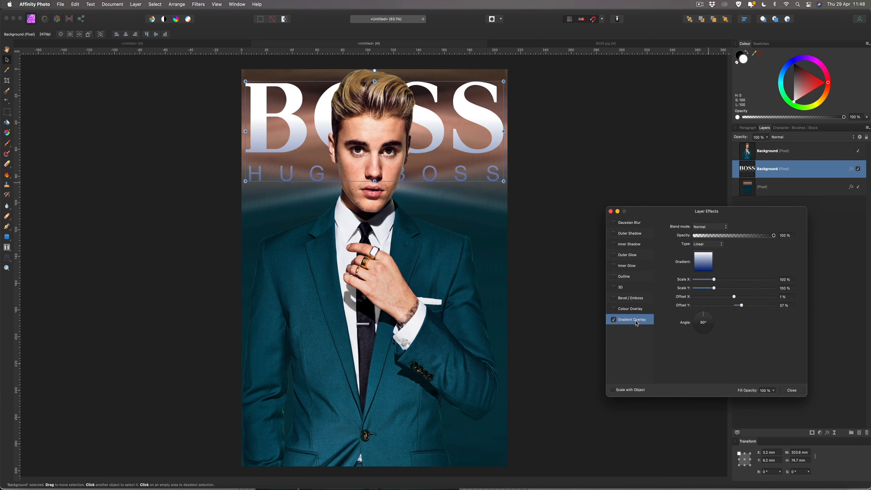
left_click(705, 269)
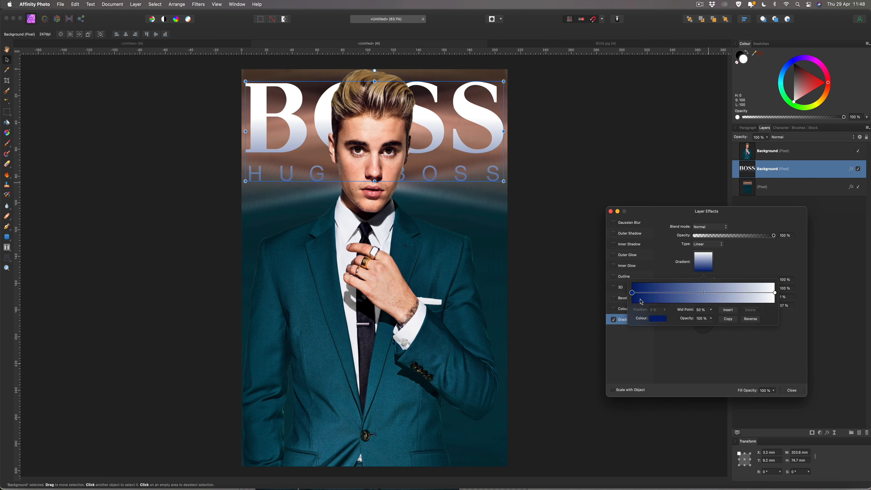
left_click(656, 319)
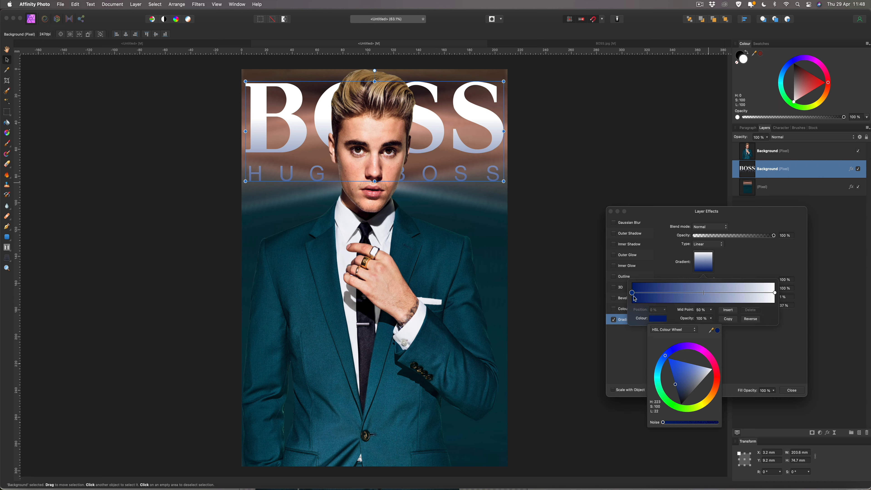
left_click_drag(677, 387, 675, 397)
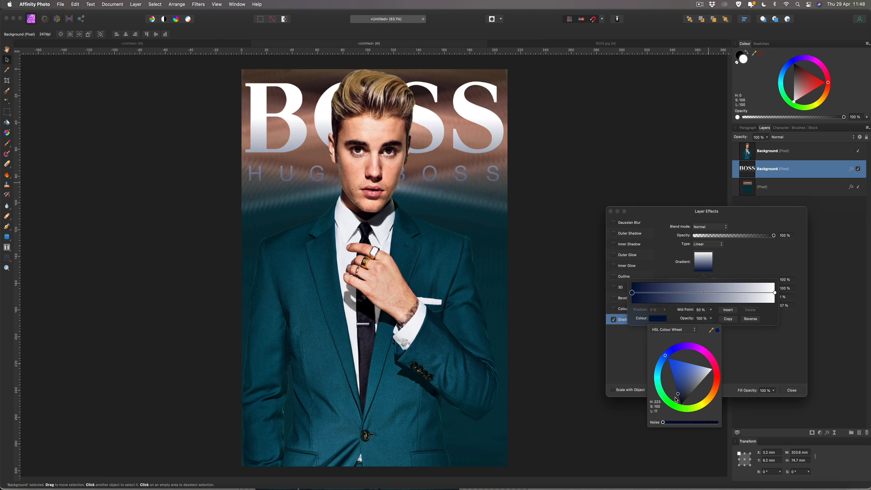
left_click(791, 391)
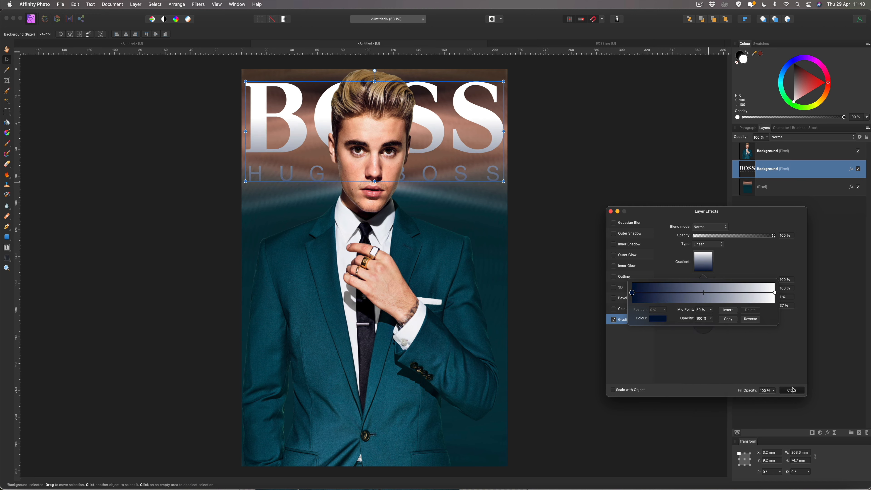
left_click(628, 347)
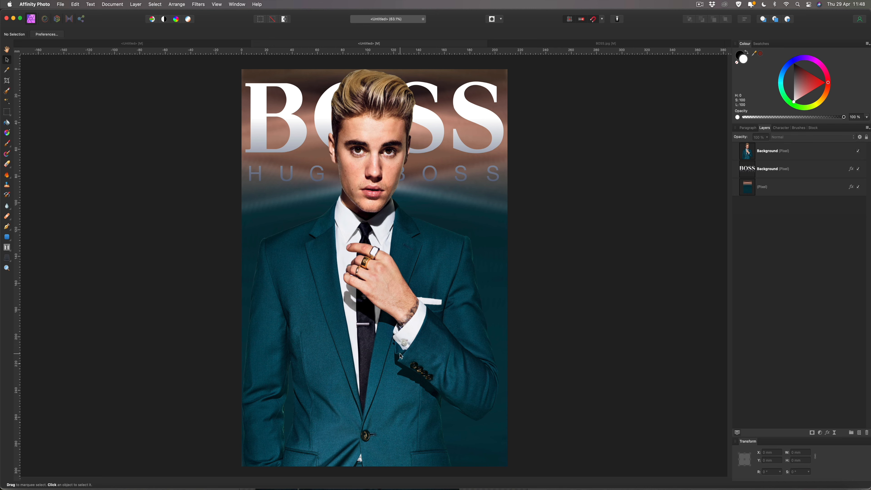
Select the perfume bottle and box in BOSS.jpg with the Selection Brush at 35 px width, snapping to edges
left_click(605, 44)
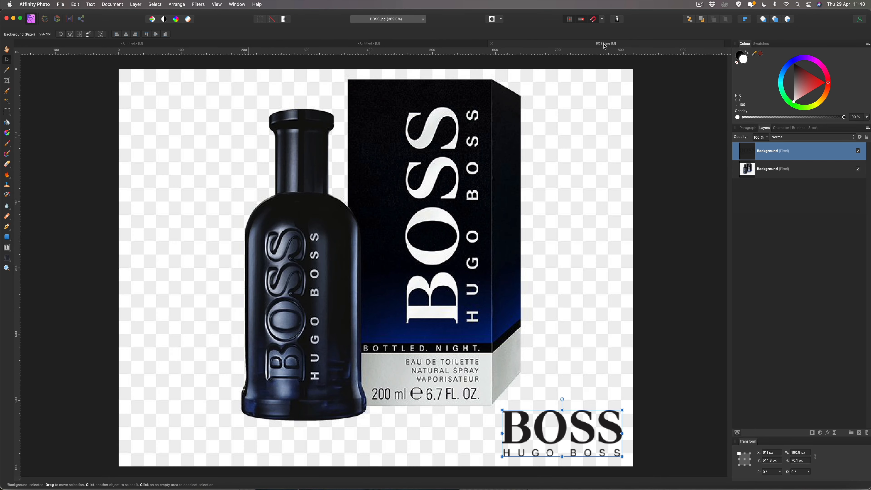
mouse_move(466, 161)
left_mouse_down()
mouse_move(370, 166)
mouse_move(478, 189)
mouse_move(419, 226)
mouse_move(500, 162)
mouse_move(469, 199)
mouse_move(463, 161)
left_mouse_up()
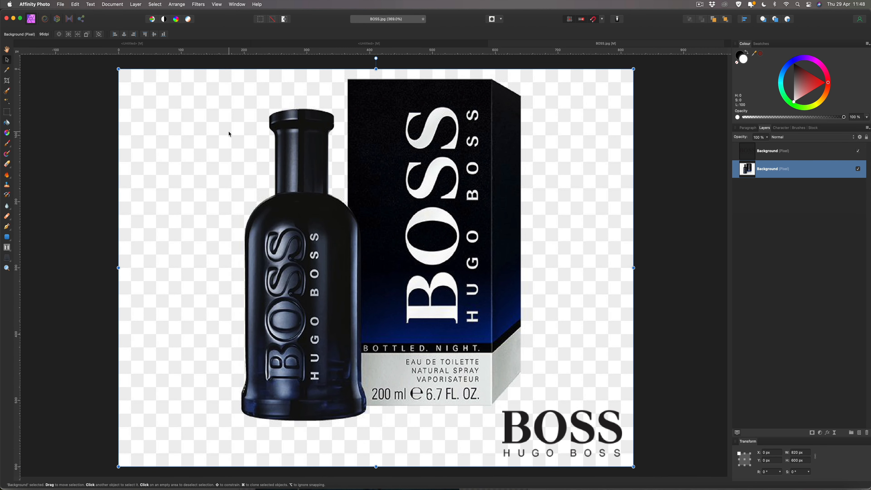
left_click(7, 92)
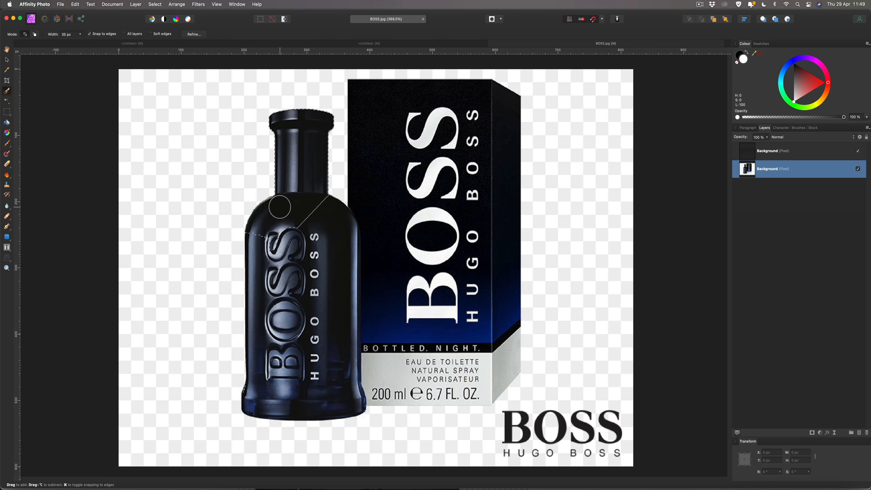
left_click_drag(273, 233, 266, 256)
mouse_move(262, 244)
left_mouse_down()
mouse_move(257, 383)
mouse_move(339, 396)
left_mouse_up()
mouse_move(356, 386)
left_mouse_down()
mouse_move(457, 386)
mouse_move(487, 354)
mouse_move(497, 348)
mouse_move(495, 366)
mouse_move(500, 358)
mouse_move(497, 134)
mouse_move(471, 100)
mouse_move(376, 99)
mouse_move(371, 112)
mouse_move(436, 123)
mouse_move(449, 182)
mouse_move(419, 161)
mouse_move(421, 284)
mouse_move(444, 296)
mouse_move(472, 262)
mouse_move(466, 164)
mouse_move(415, 368)
left_mouse_up()
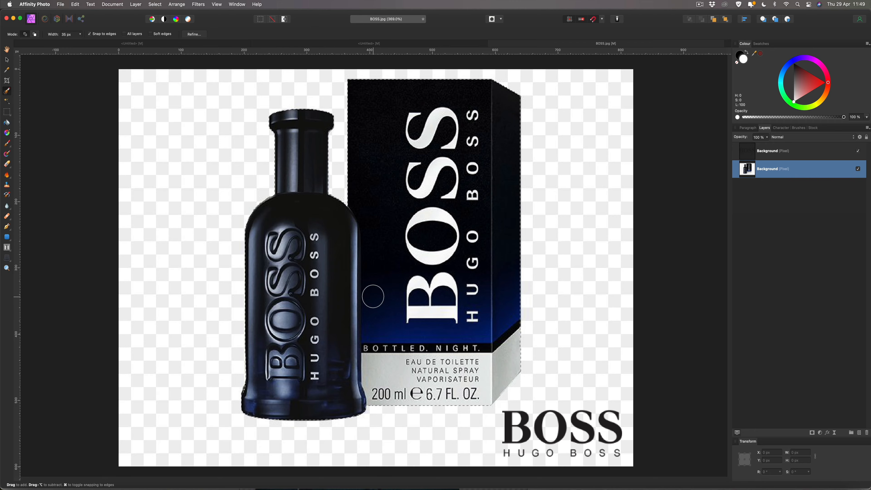
Refine the selection edges around the bottle and box with the Matte brush at 10 px, marking the box's lower edge as foreground
left_click(194, 34)
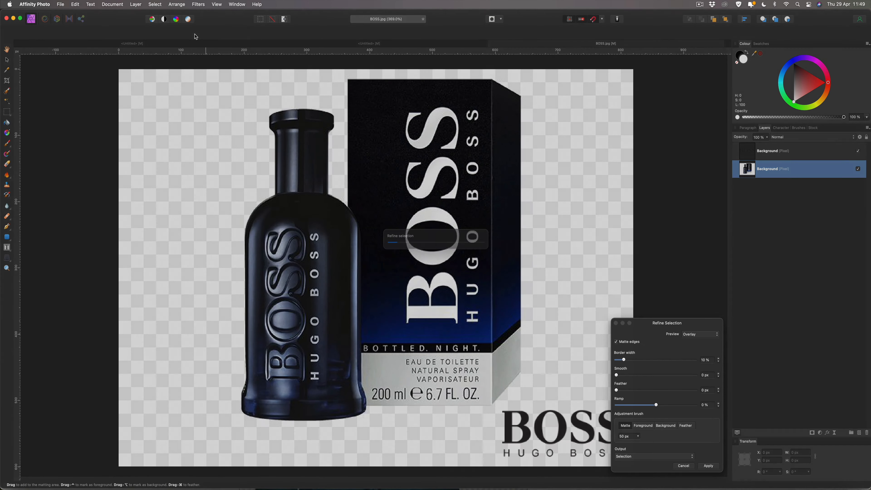
key("bracketleft")
key("bracketleft")
key("bracketleft")
key("bracketleft")
key("bracketleft")
key("bracketleft")
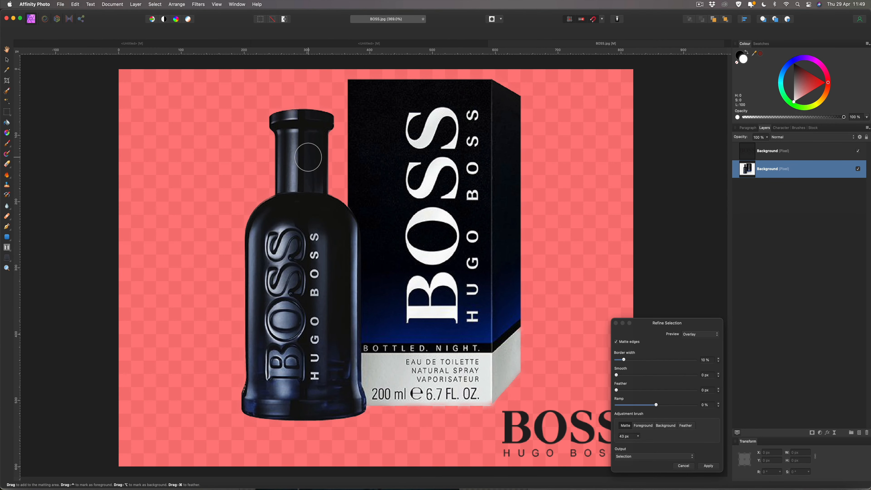
mouse_move(333, 115)
left_mouse_down()
mouse_move(277, 110)
mouse_move(268, 118)
mouse_move(273, 195)
mouse_move(250, 215)
mouse_move(244, 247)
mouse_move(242, 412)
mouse_move(313, 420)
mouse_move(349, 417)
mouse_move(365, 406)
mouse_move(497, 405)
left_mouse_up()
left_click(644, 426)
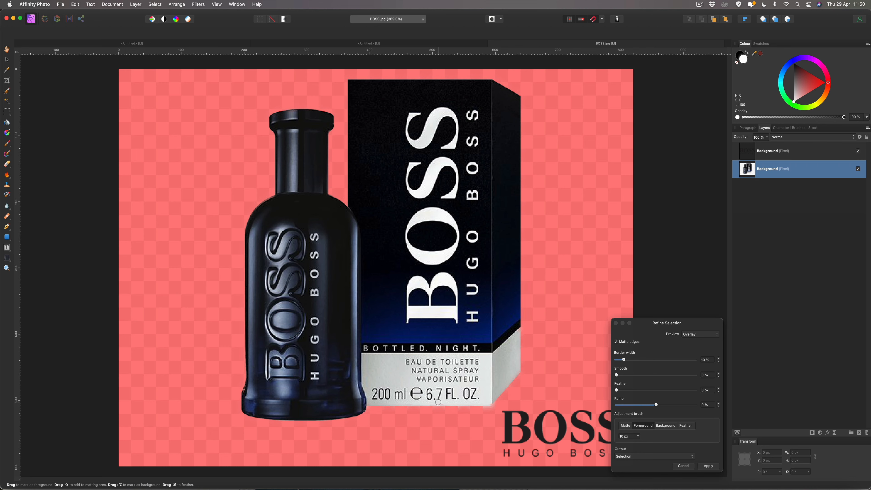
left_click_drag(404, 401, 364, 401)
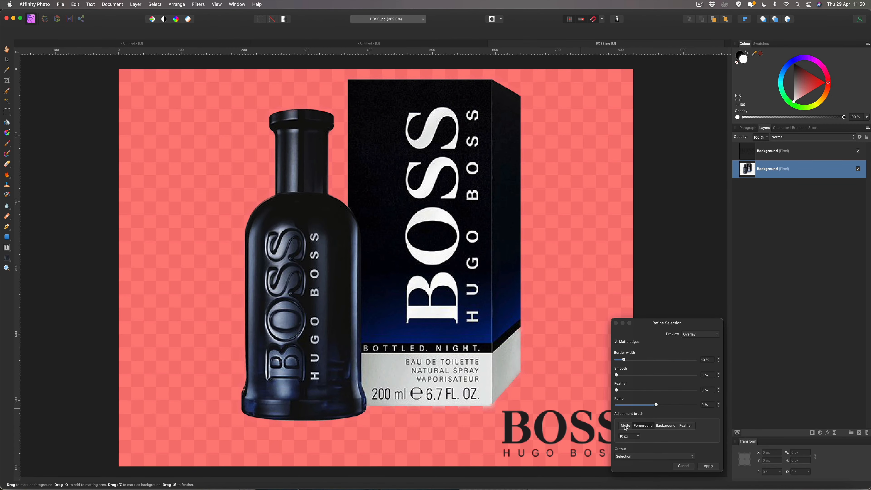
left_click(624, 425)
mouse_move(495, 403)
left_mouse_down()
mouse_move(524, 370)
mouse_move(516, 95)
mouse_move(480, 79)
mouse_move(351, 79)
mouse_move(346, 207)
mouse_move(331, 197)
mouse_move(328, 116)
left_mouse_up()
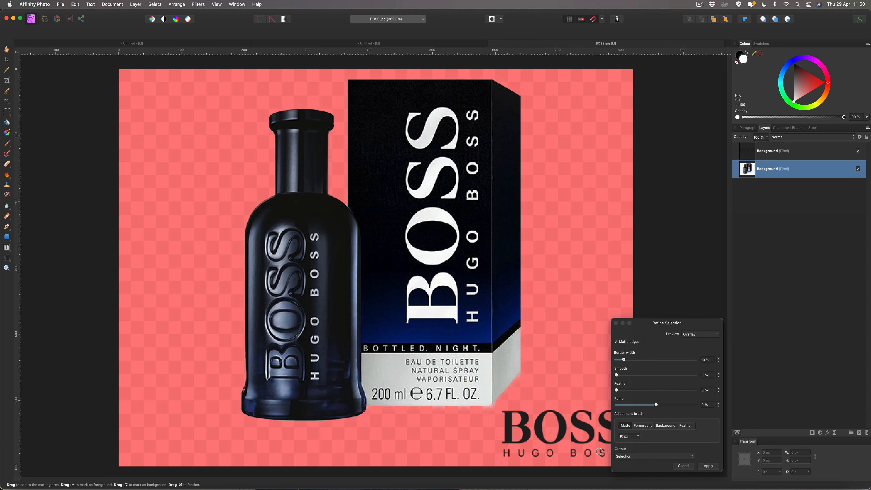
Output the refined bottle and box as a new layer and place it in the advert page's lower-right corner at about 78.6 × 90.6 mm
left_click(632, 458)
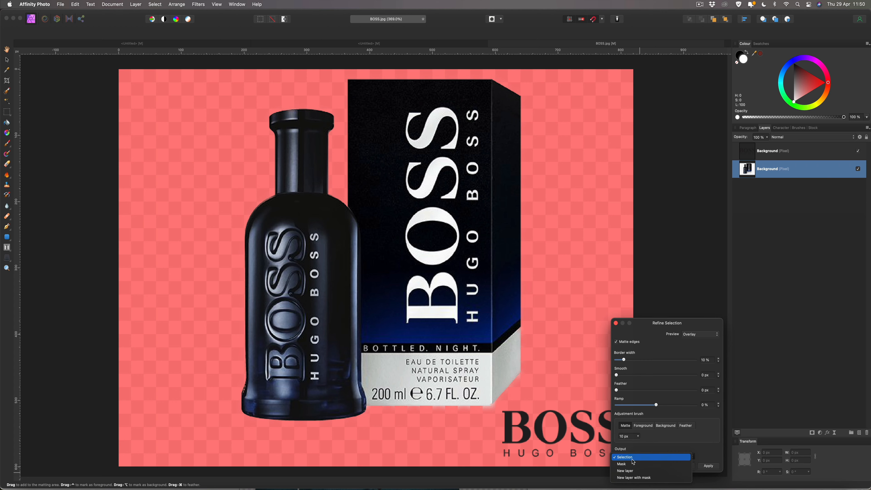
left_click(642, 470)
left_click(709, 466)
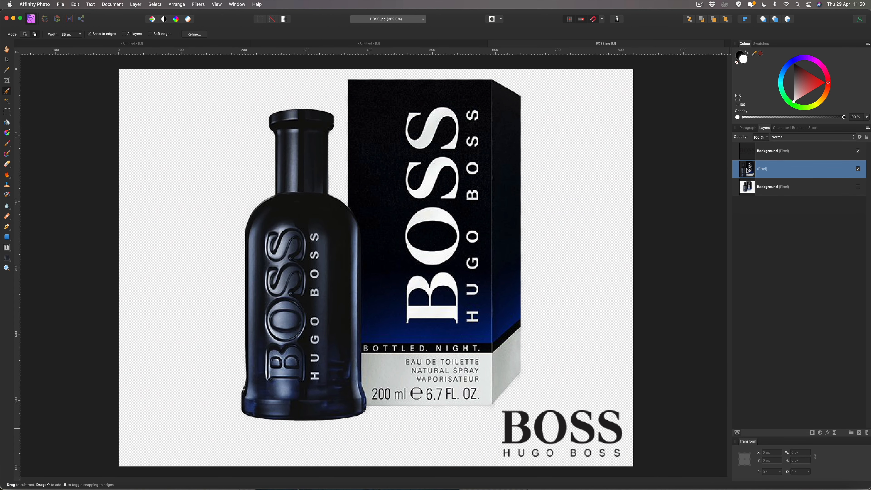
left_click_drag(747, 171, 307, 145)
left_click_drag(379, 195, 465, 400)
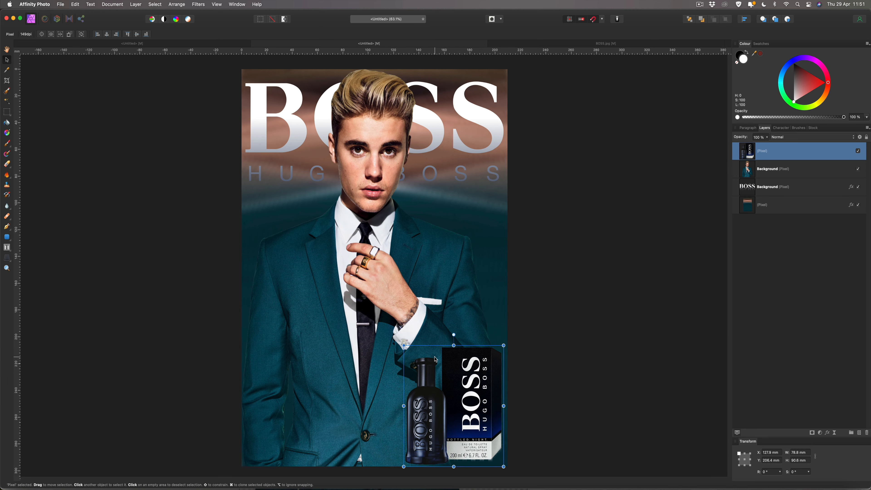
Add a white Outer Glow to the bottle and box layer with a radius of about 48.7 px and 19 % intensity
left_click(827, 432)
left_click(614, 255)
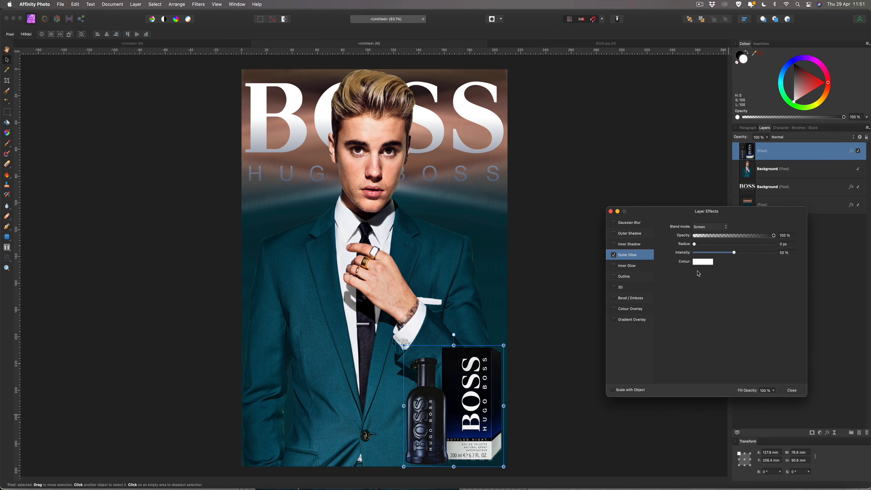
mouse_move(696, 247)
left_mouse_down()
mouse_move(765, 247)
mouse_move(710, 253)
left_mouse_up()
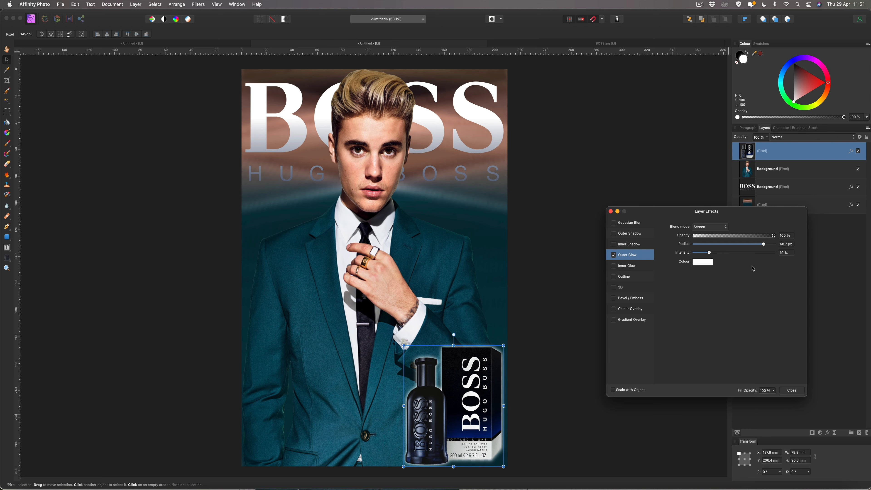
Close the layer effects and add the two-line artistic text "THE NIGHT YOU / WON'T FORGET" at about 100.5 pt across the lower page
left_click(792, 390)
left_click(659, 376)
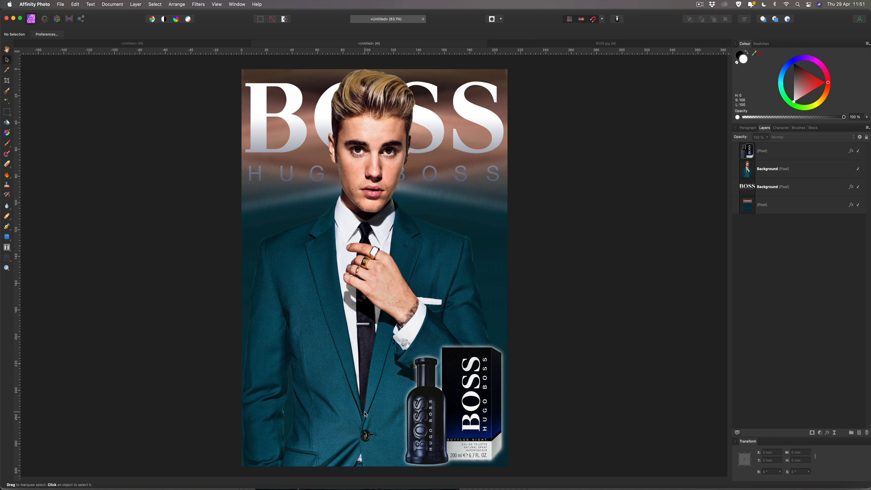
left_click(9, 251)
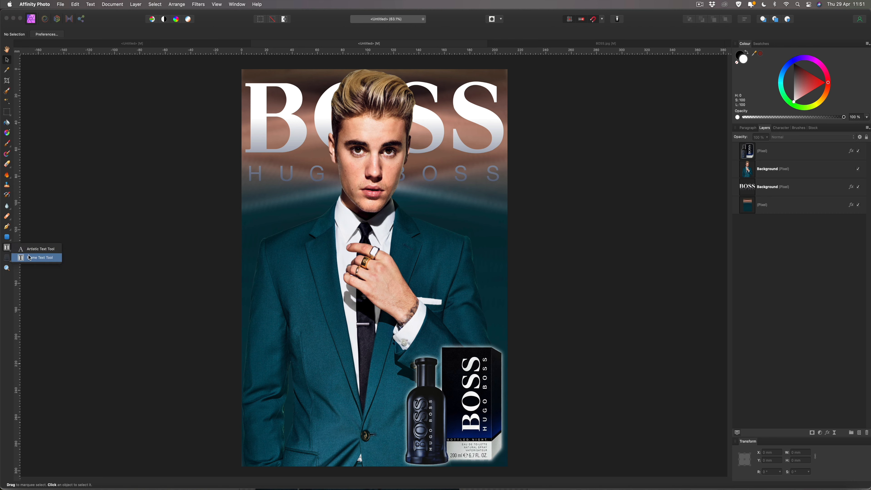
left_click(37, 249)
left_click_drag(268, 302, 291, 332)
type("THE")
type(" NIGHT")
type(" YOU")
type("WON'T")
type(" FORGET")
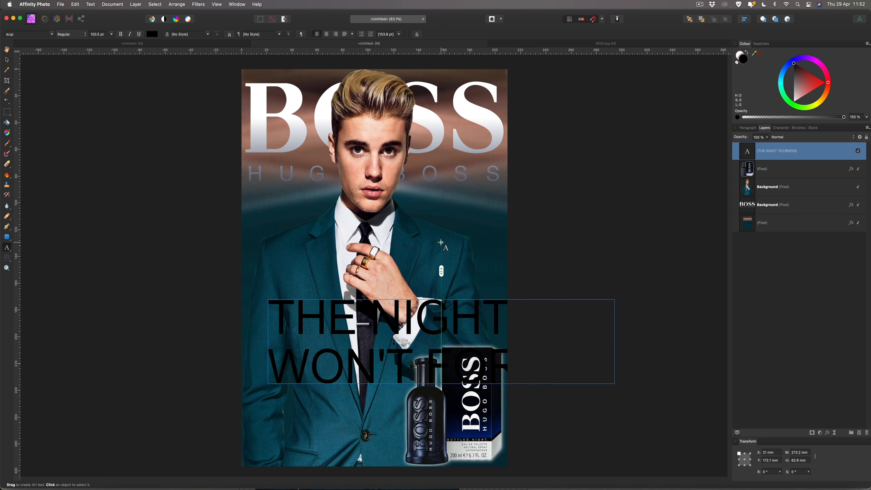
Colour the whole slogan white and set its font to Shree Devanagari 714
key("super+a")
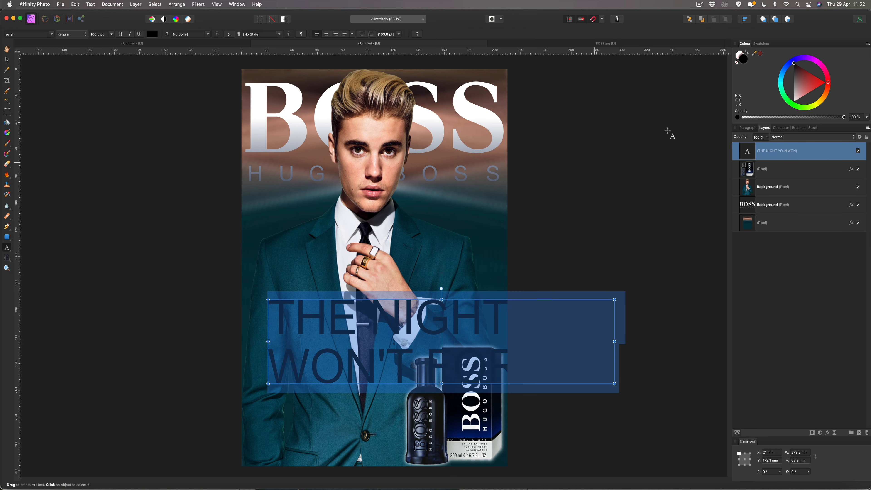
left_click(794, 101)
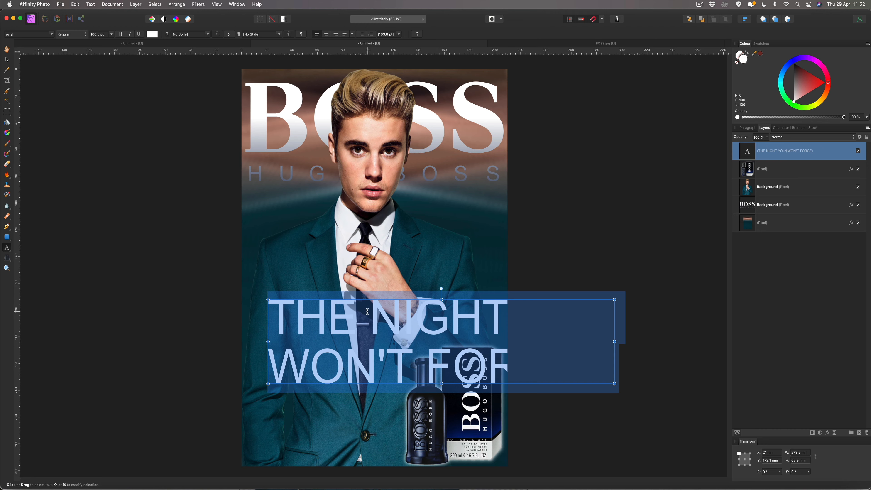
left_click(28, 34)
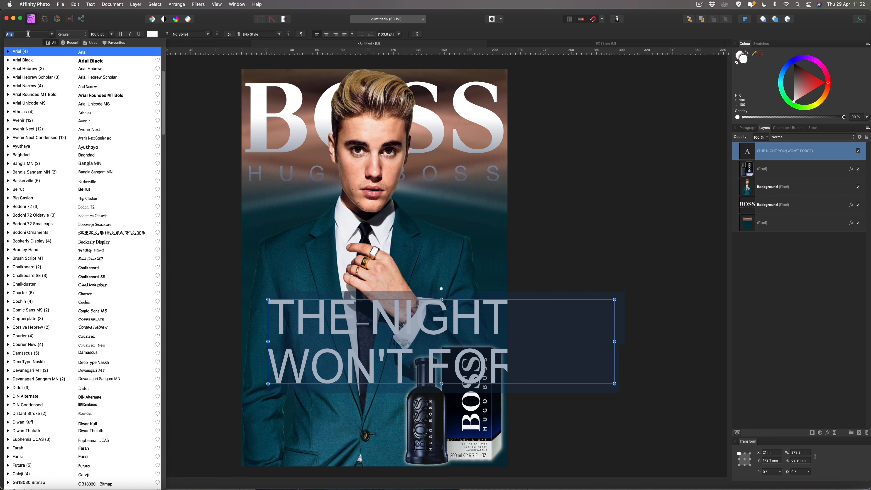
type("shr")
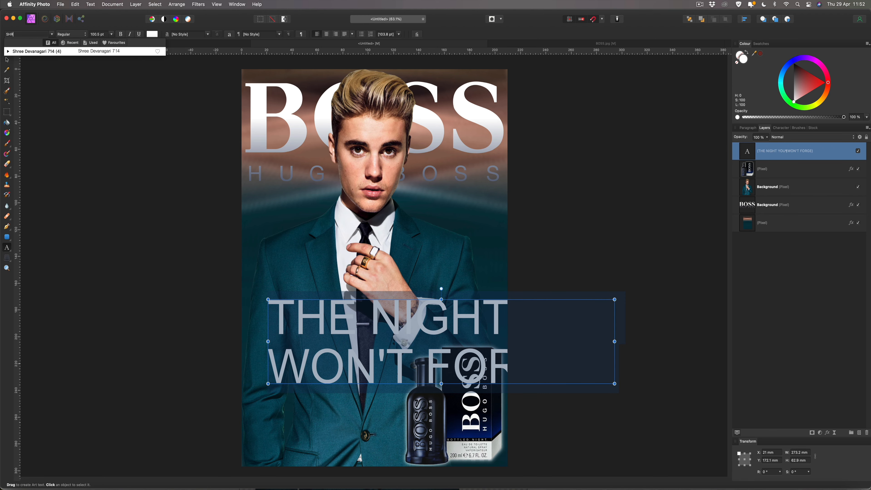
left_click(31, 52)
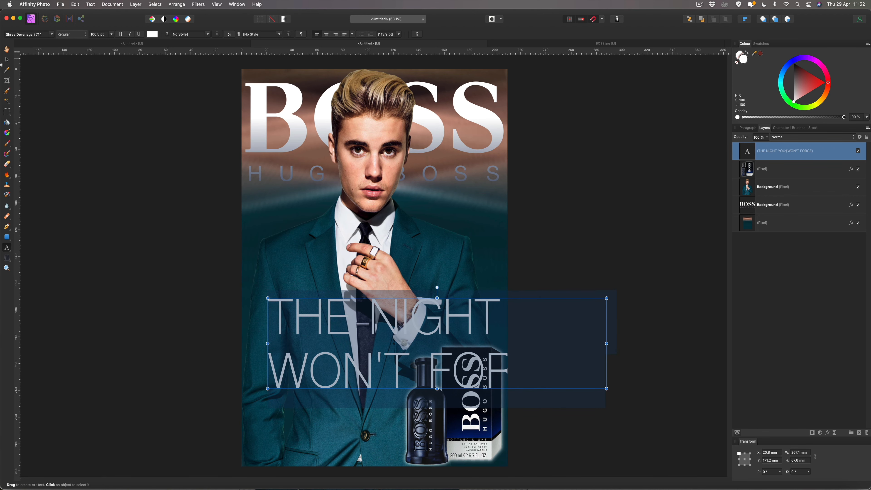
Scale the slogan down to about 115.6 × 29.3 mm and place it in the page's lower-left corner beside the bottle
left_click(7, 60)
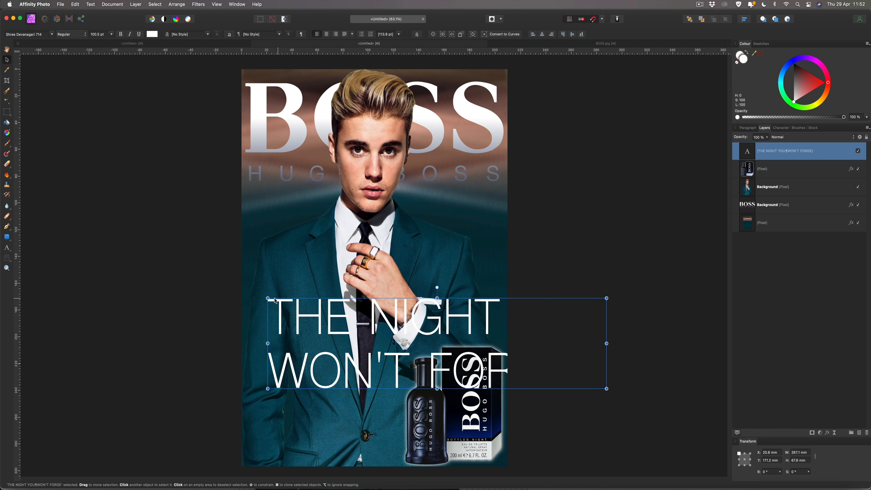
left_click_drag(268, 298, 304, 399)
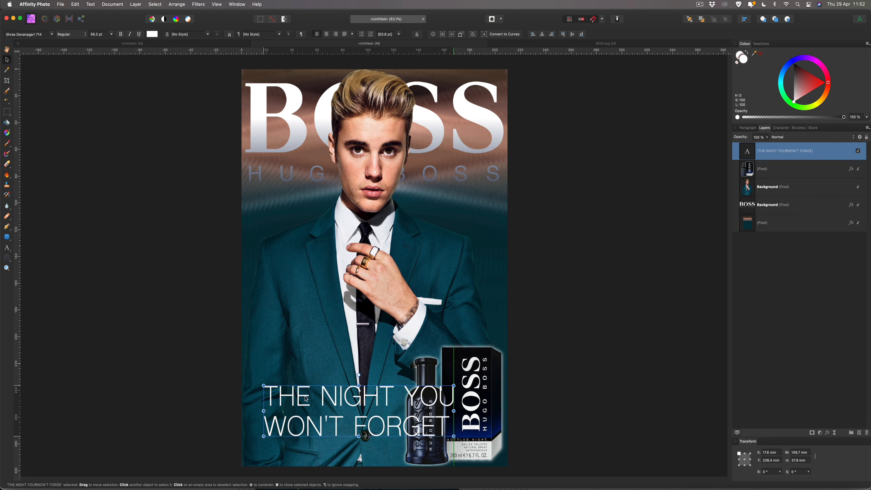
left_click_drag(453, 386, 411, 398)
left_click_drag(368, 417, 356, 445)
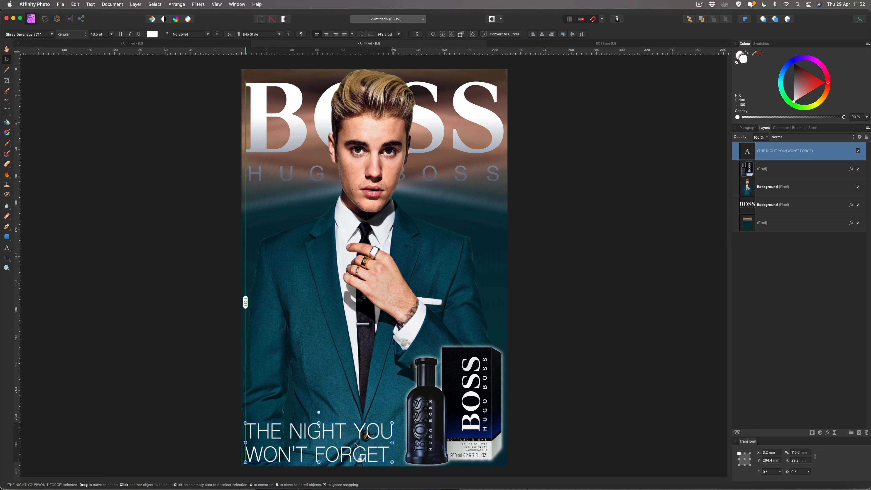
left_click_drag(356, 445, 356, 444)
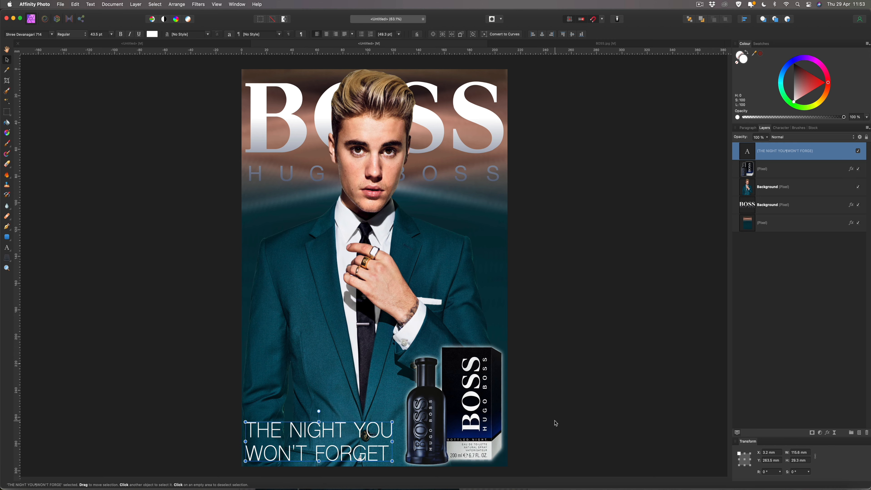
Enlarge the slogan slightly to about 118.6 × 30 mm and shift it inward to about X 5.5 mm, then deselect it
left_click_drag(394, 419, 398, 418)
left_click(558, 399)
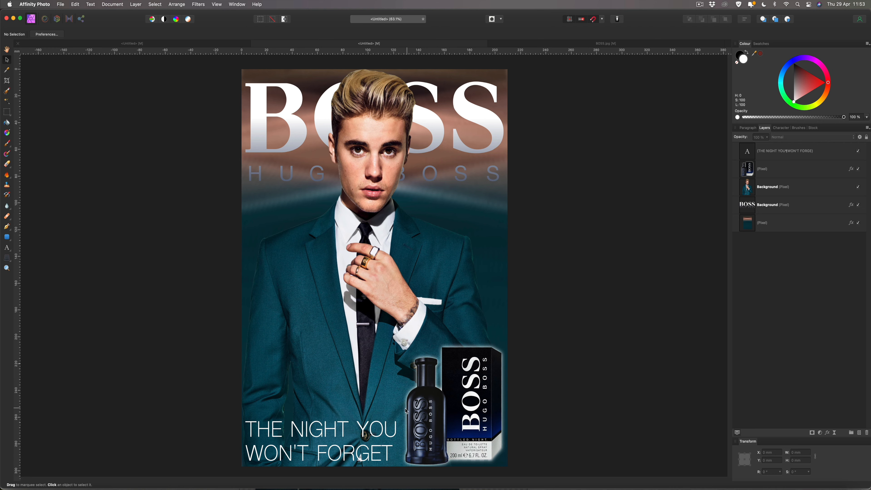
left_click(362, 431)
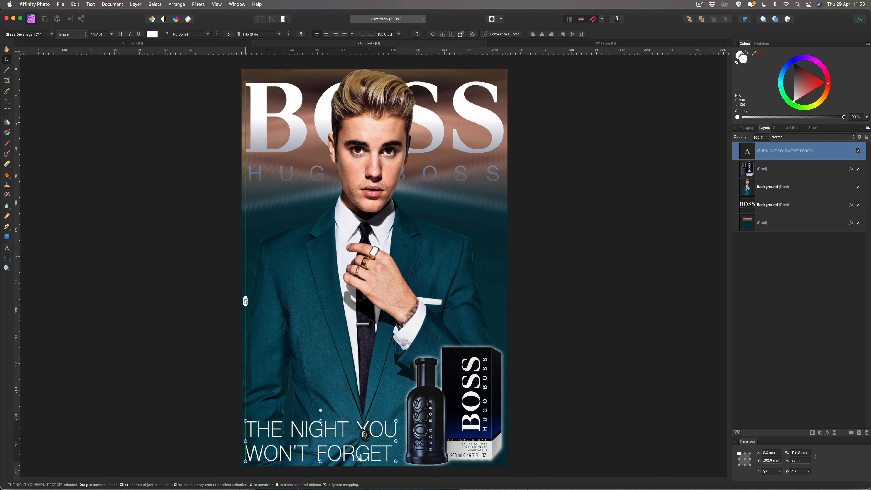
left_click_drag(362, 430, 364, 431)
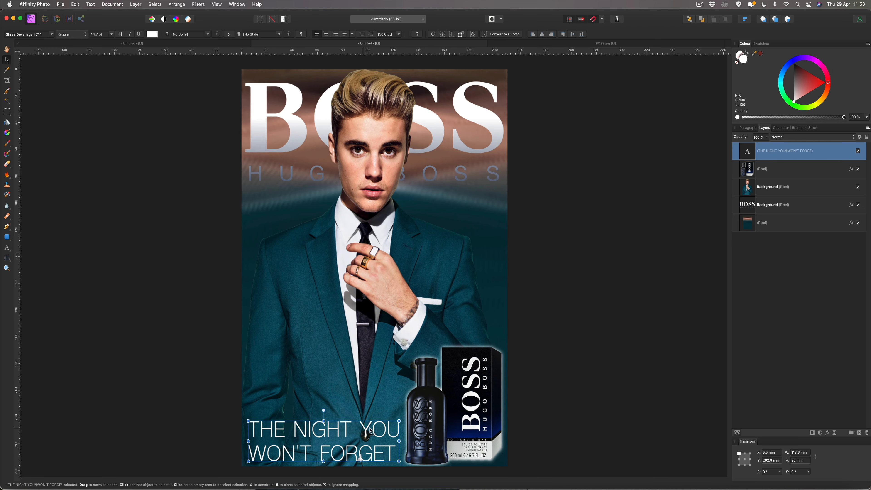
left_click(585, 397)
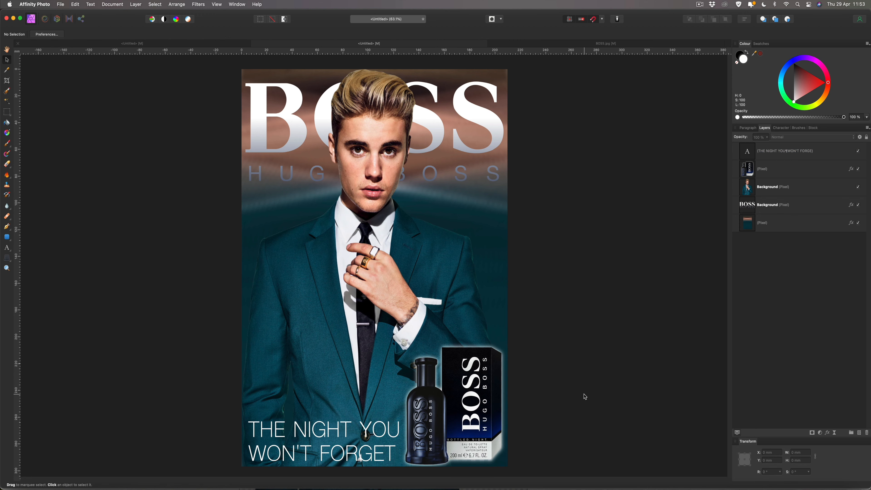